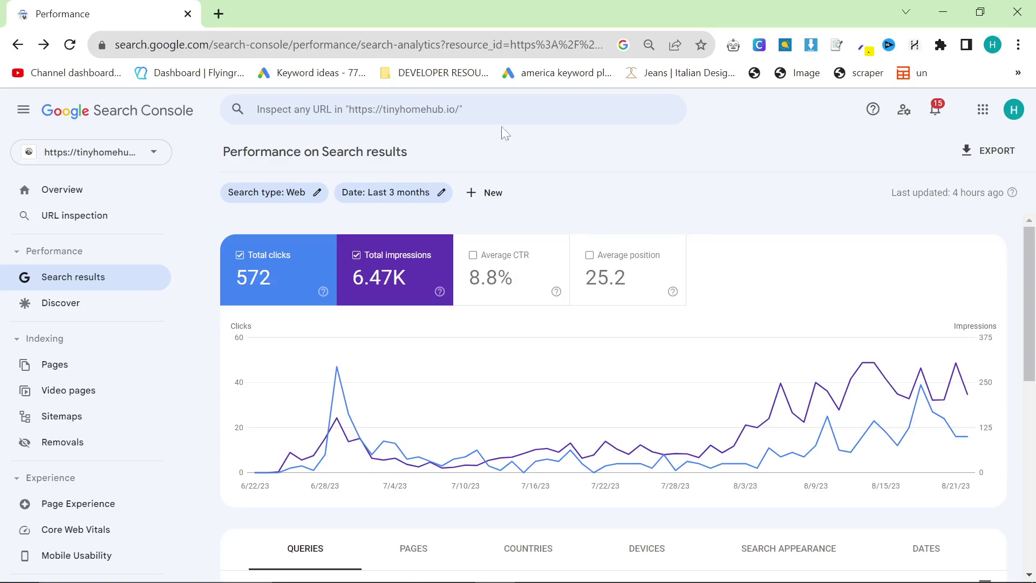
Open the incomestreamsurfers YouTube channel in a new tab and go to its Playlists
left_click(219, 13)
type("youtube.com/c/incomestreamsurfers")
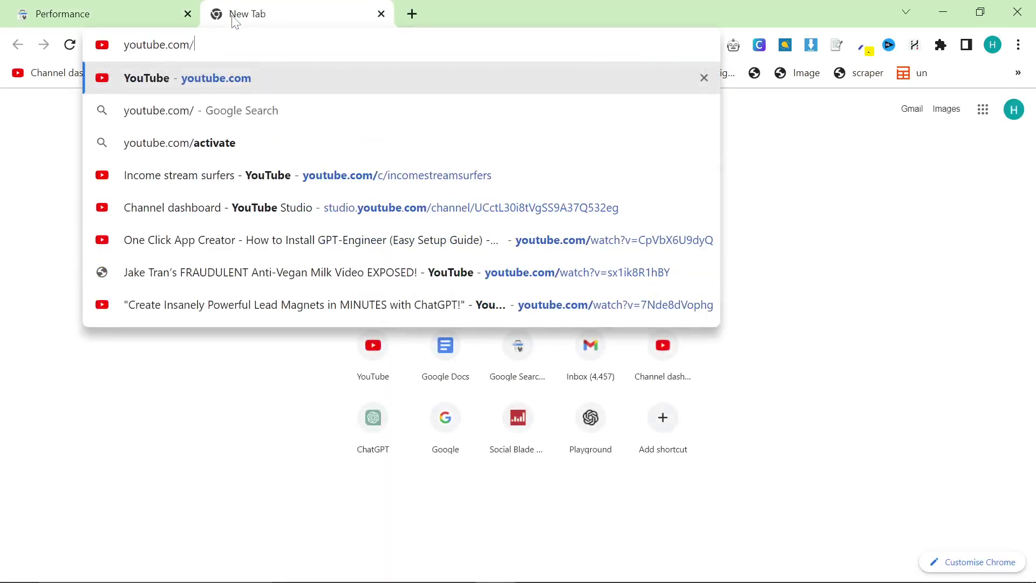
key("Return")
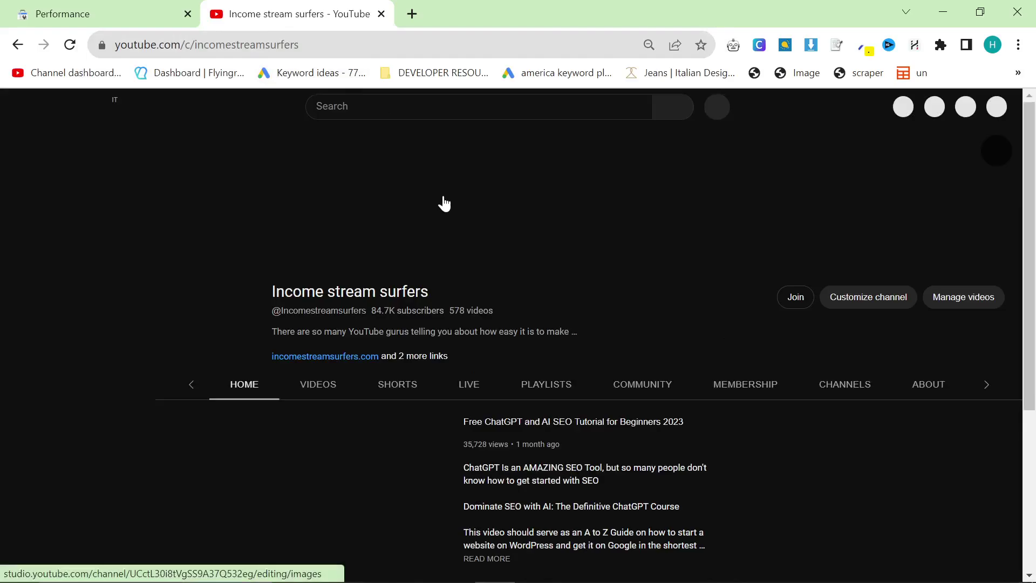
left_click(570, 387)
left_click(524, 386)
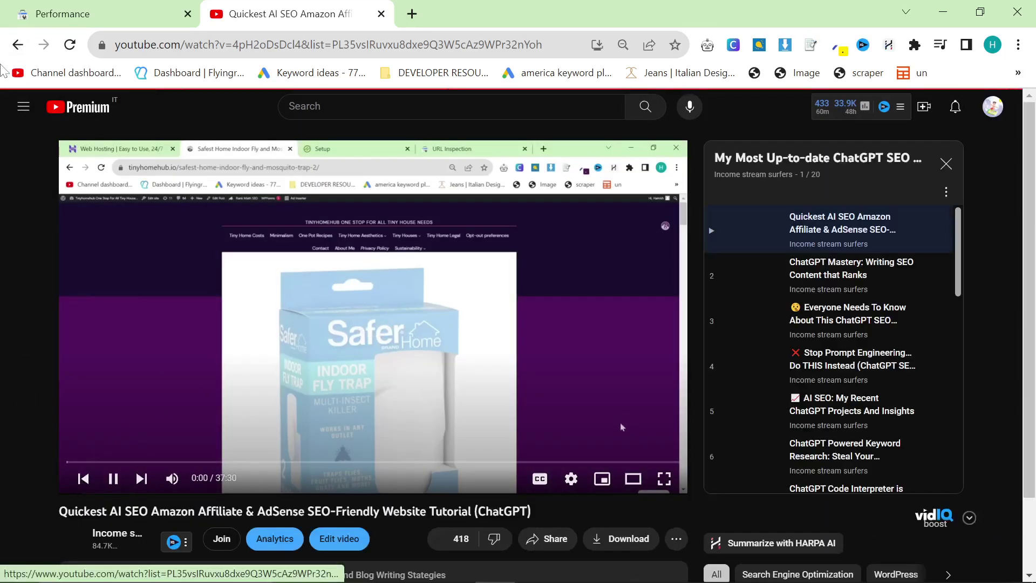
Pause the Quickest AI SEO Amazon Affiliate tutorial, then return to the Search Console report
left_click(263, 296)
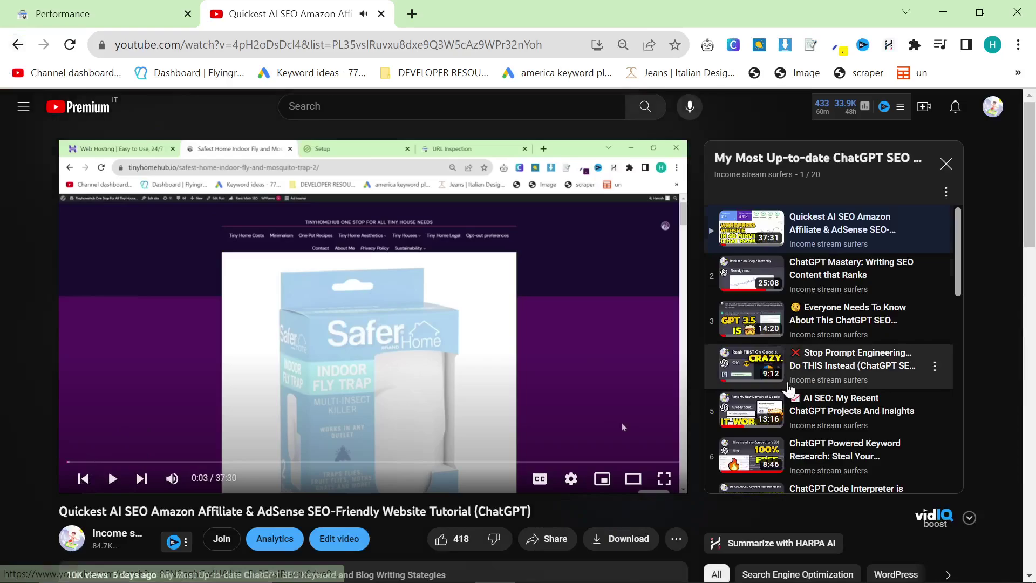
scroll(799, 391, "down", 7)
scroll(789, 387, "down", 5)
scroll(790, 389, "up", 10)
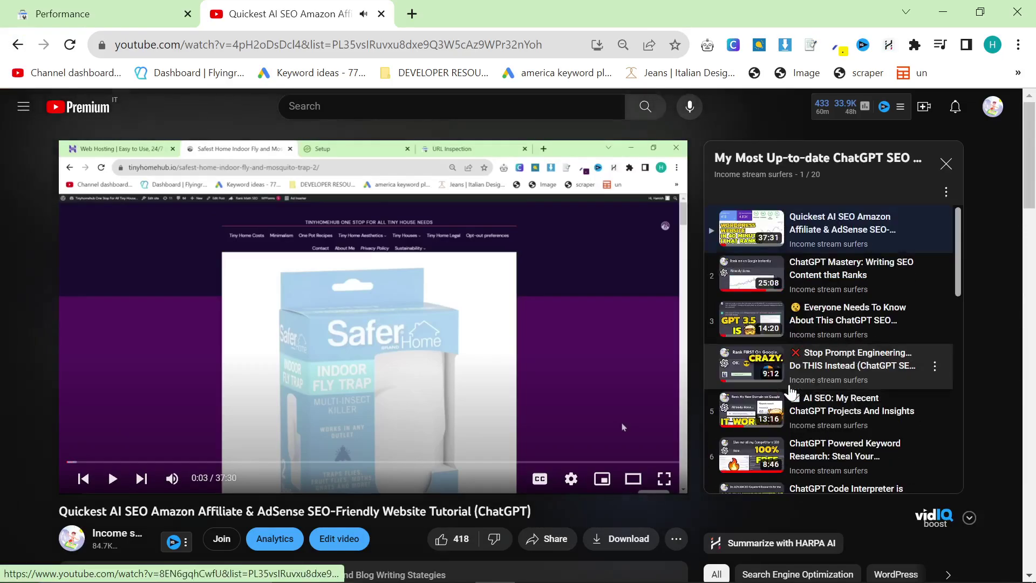
scroll(791, 391, "down", 3)
scroll(790, 392, "down", 8)
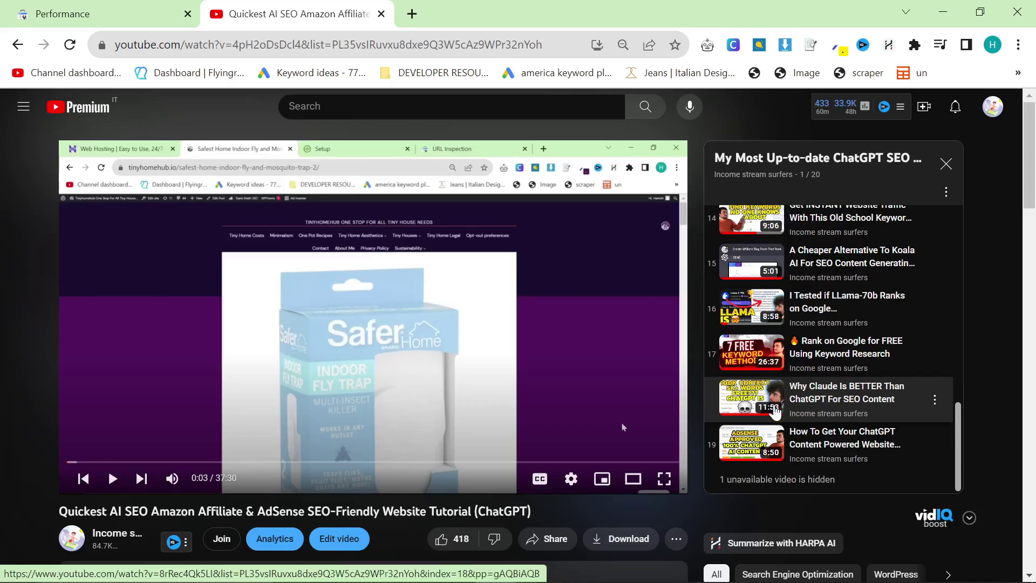
scroll(775, 411, "up", 11)
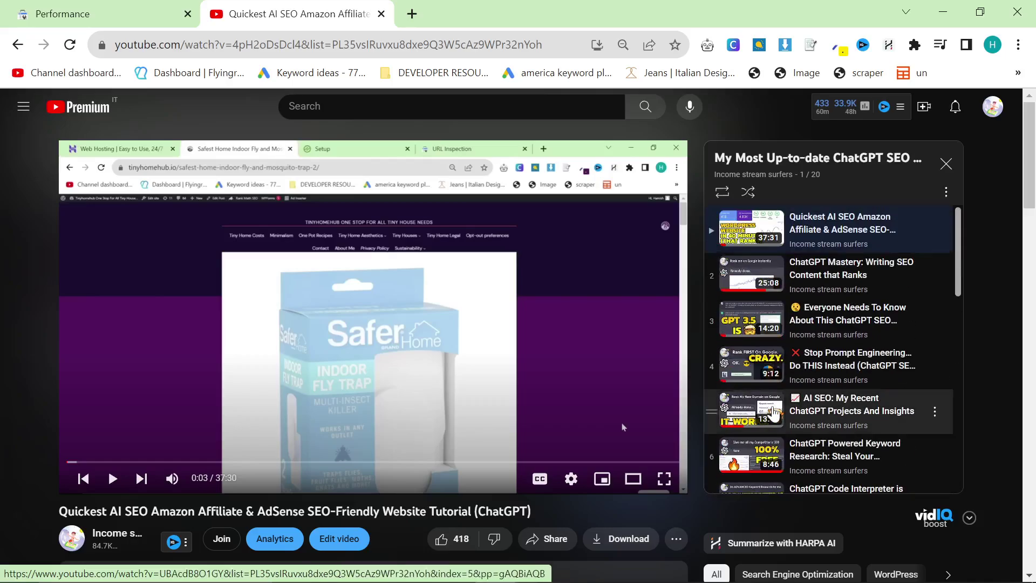
scroll(767, 416, "down", 2)
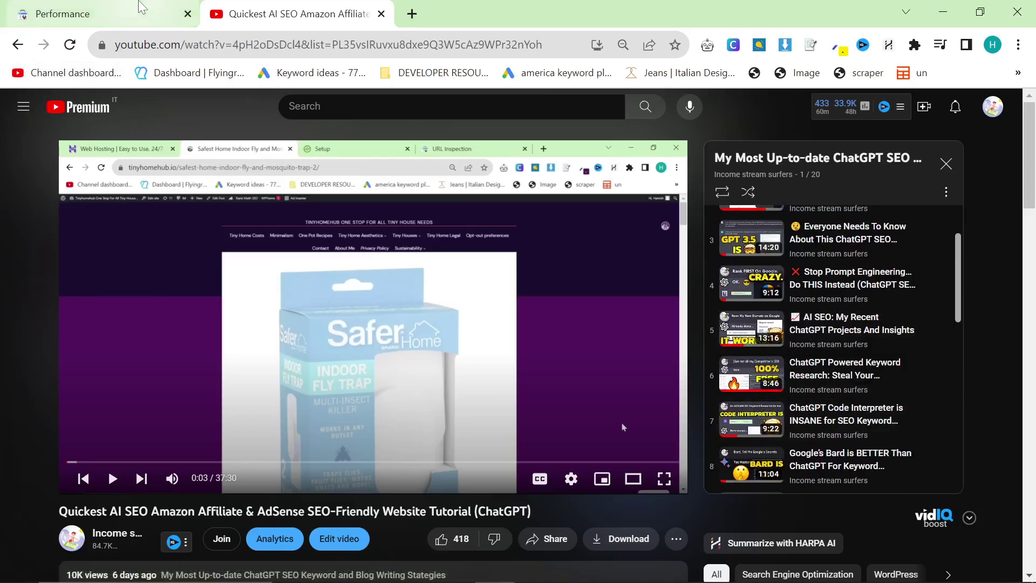
mouse_move(145, 6)
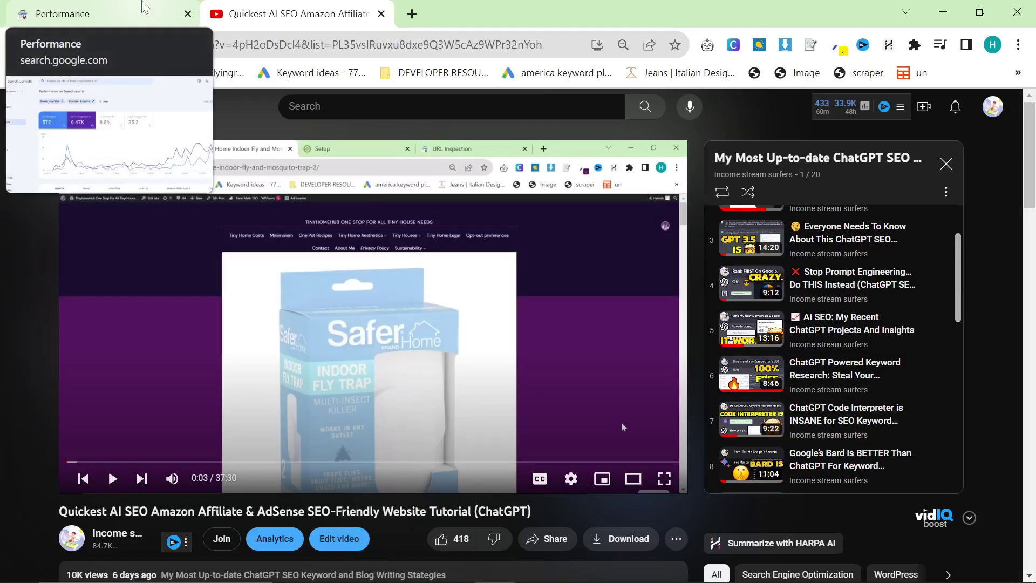
left_click(144, 7)
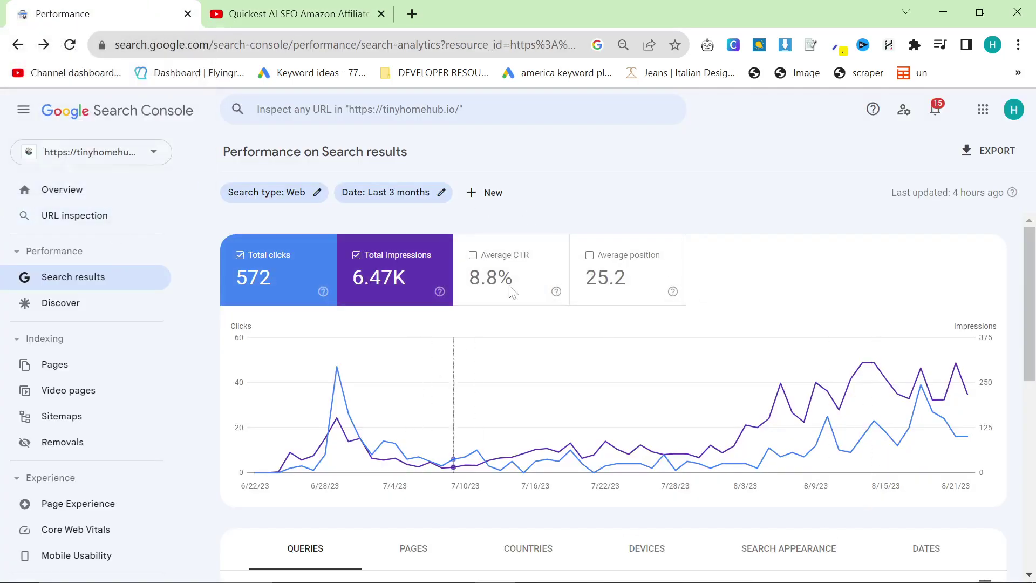
scroll(410, 377, "down", 2)
scroll(323, 346, "up", 2)
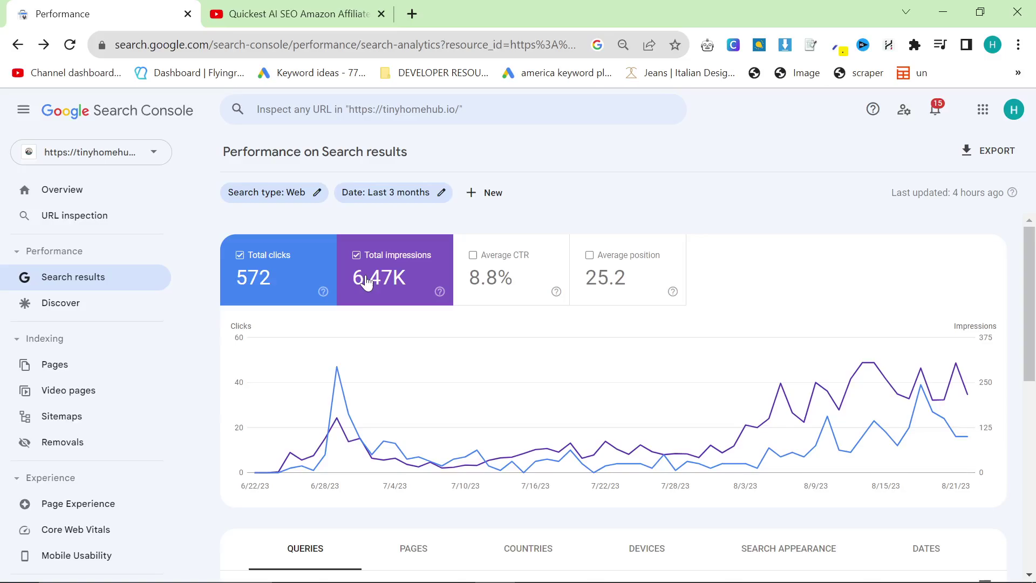
left_click(416, 192)
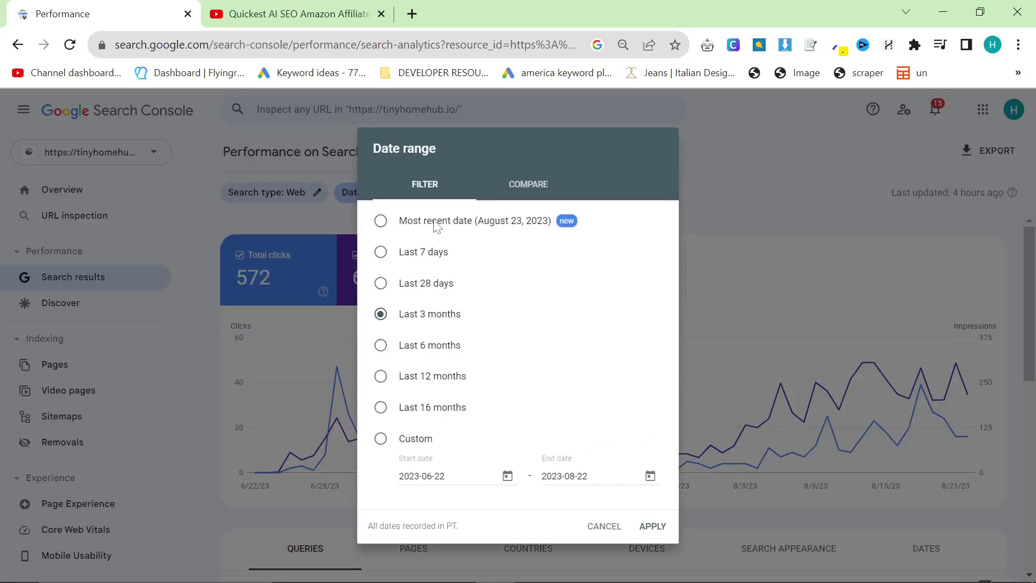
left_click(381, 221)
left_click(650, 526)
scroll(378, 408, "down", 2)
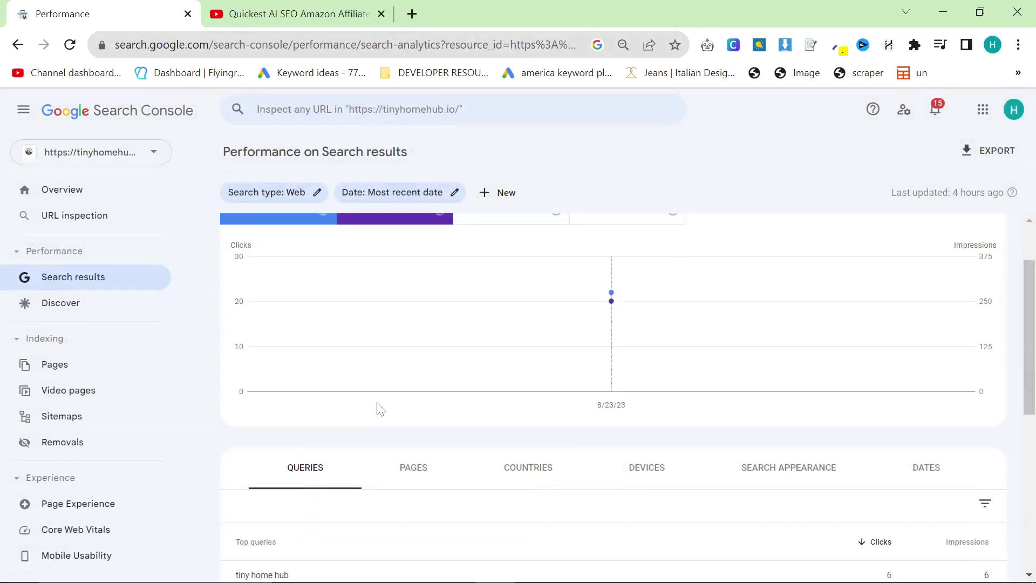
scroll(383, 411, "up", 2)
mouse_move(381, 416)
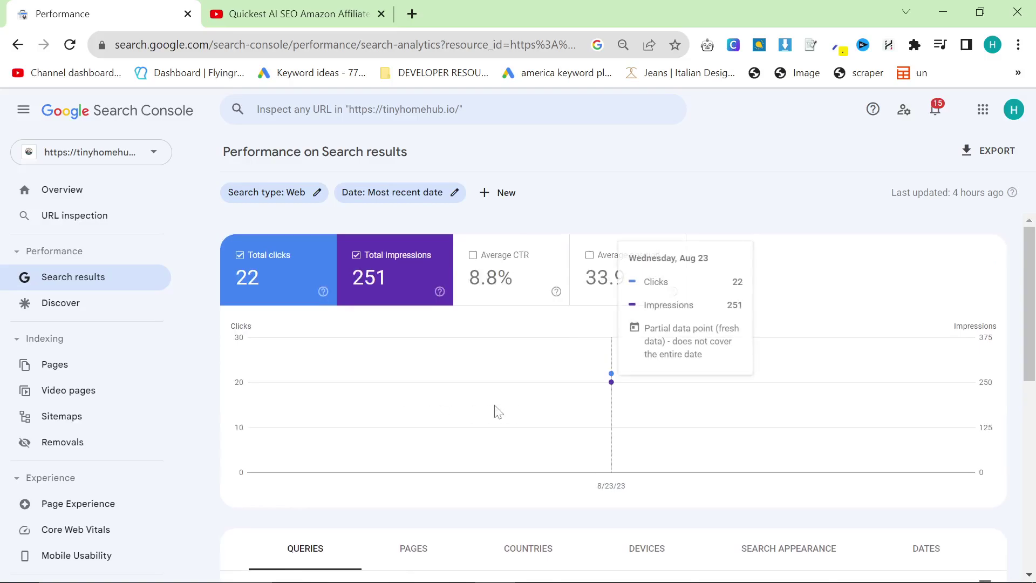
scroll(429, 398, "down", 3)
scroll(430, 394, "up", 3)
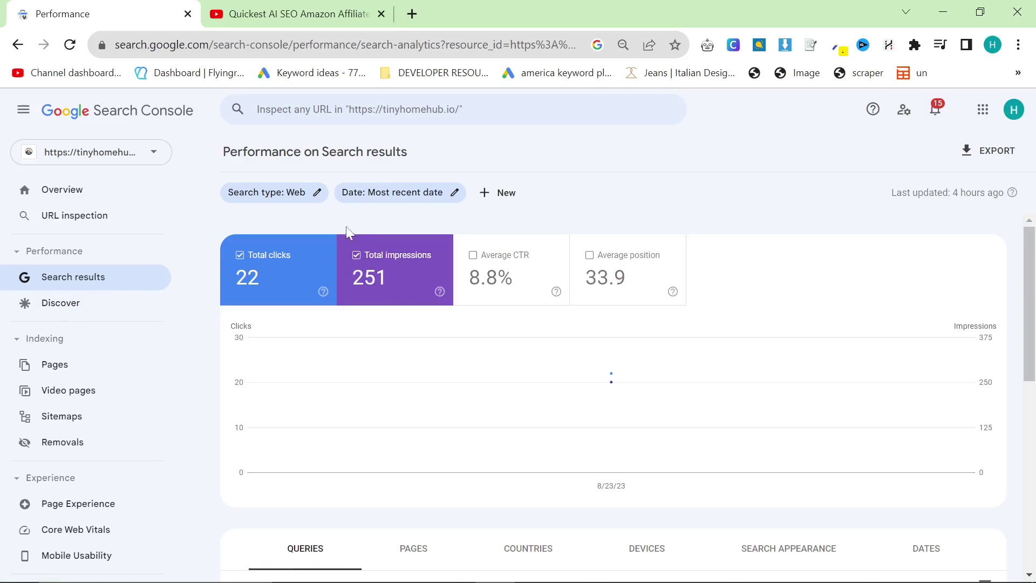
left_click(270, 265)
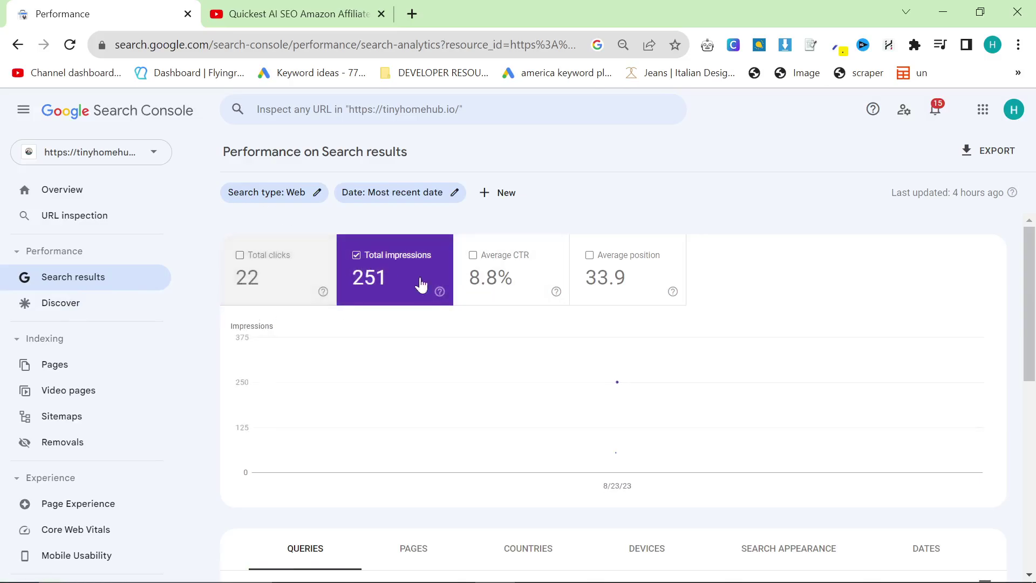
scroll(413, 324, "down", 3)
scroll(412, 367, "up", 3)
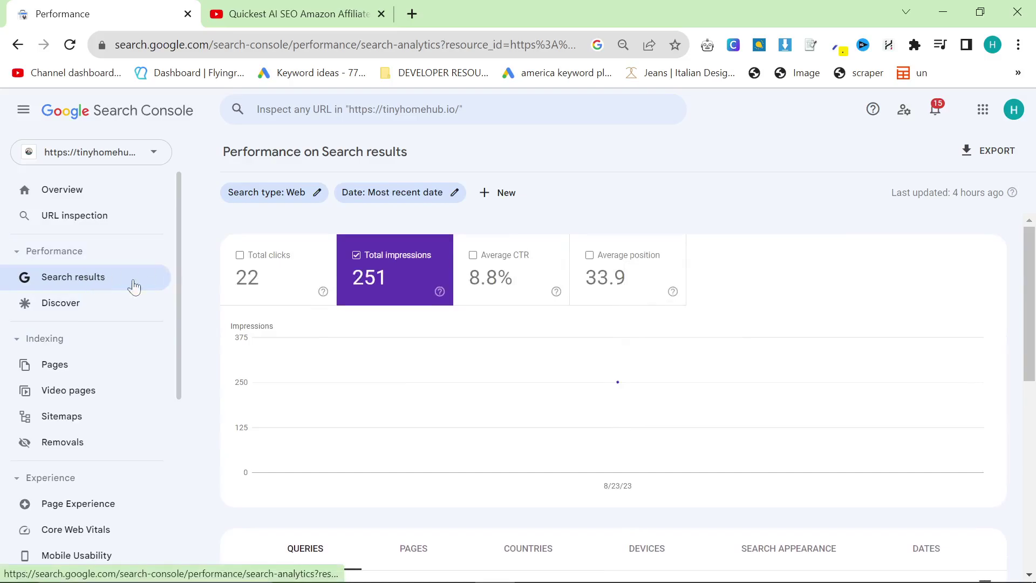
left_click(265, 257)
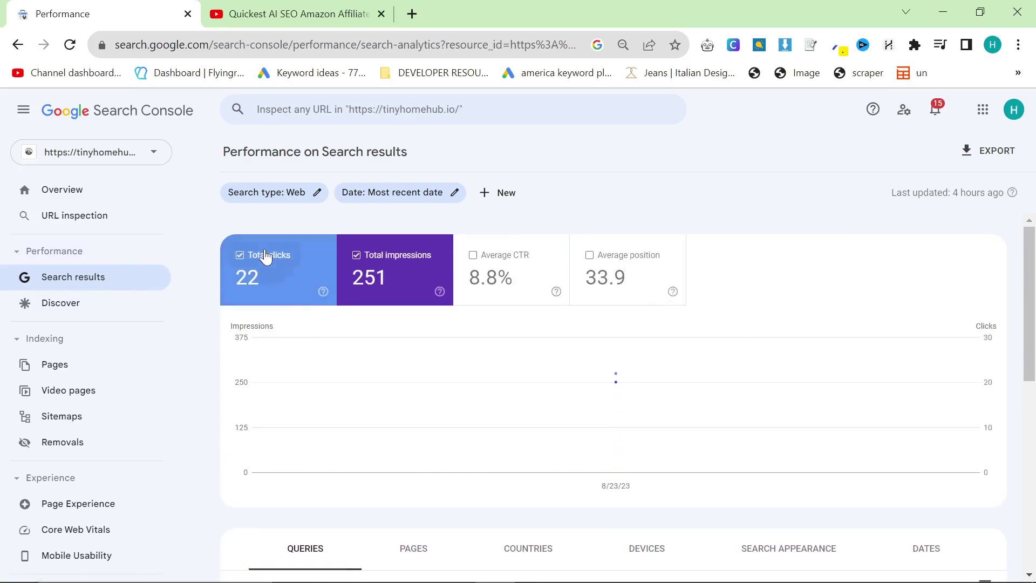
left_click(266, 256)
left_click(103, 281)
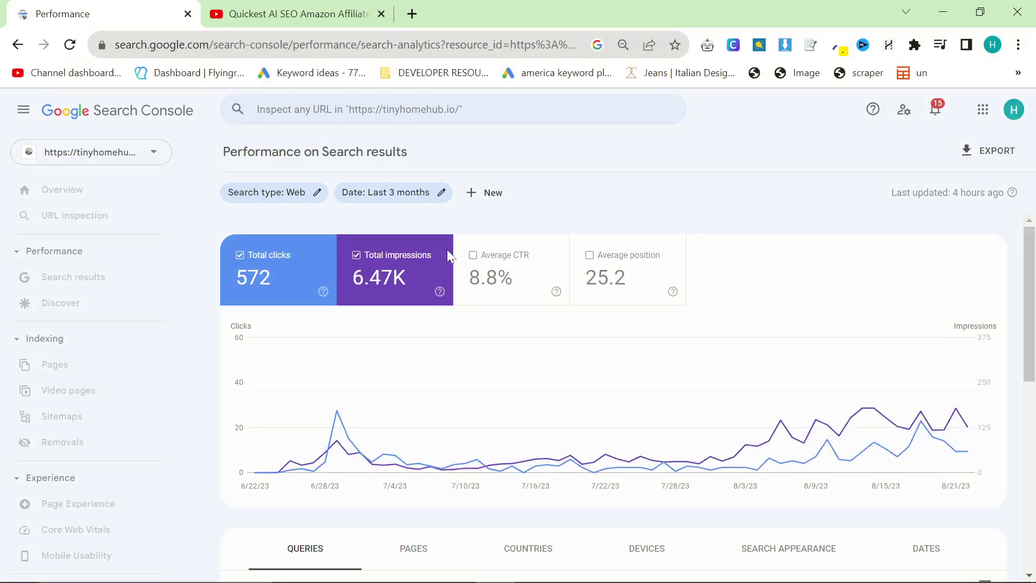
mouse_move(445, 359)
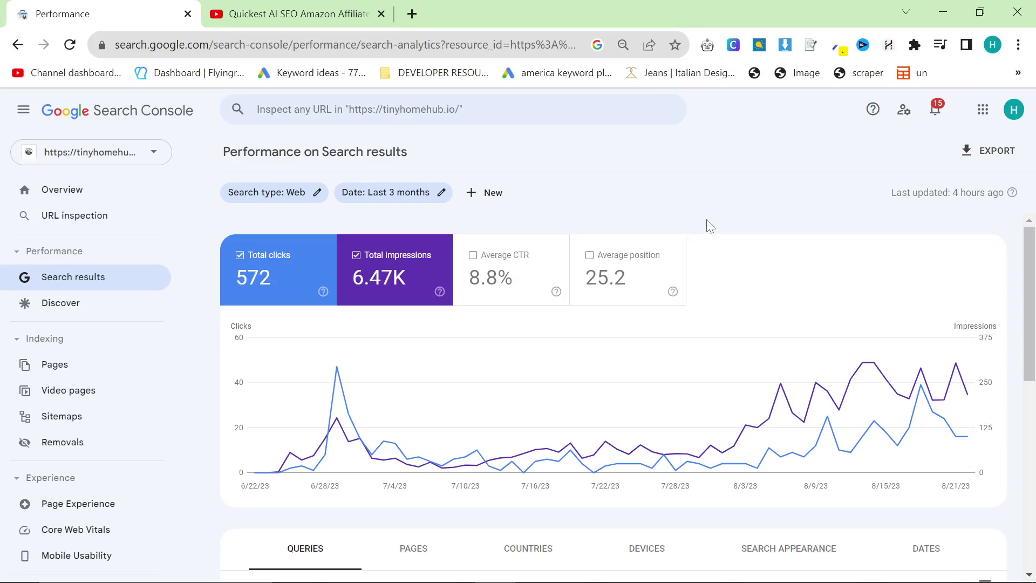
Clear the HARPA AI chat history with /clear and close the side panel
scroll(825, 237, "down", 2)
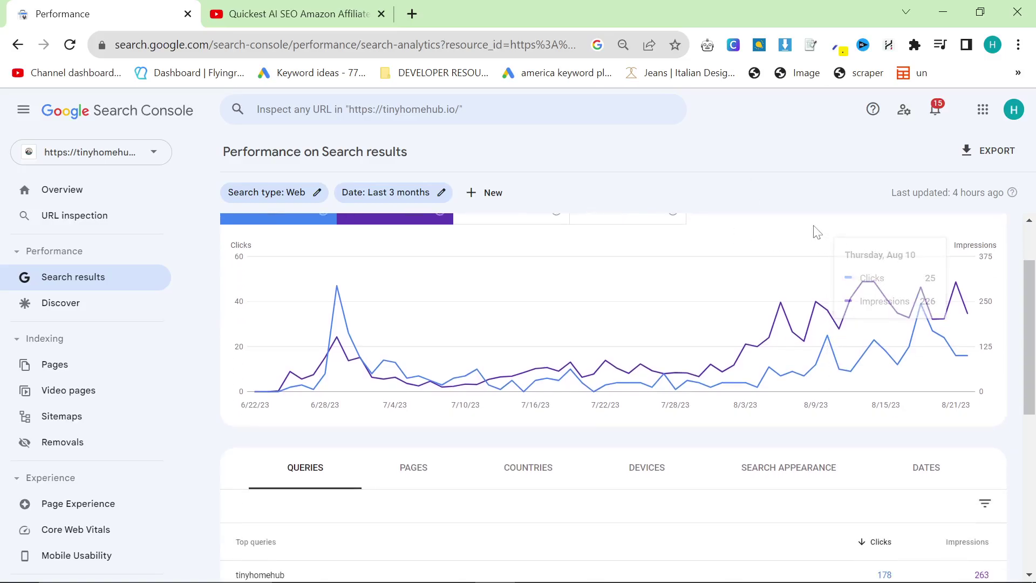
scroll(814, 231, "down", 2)
left_click(890, 46)
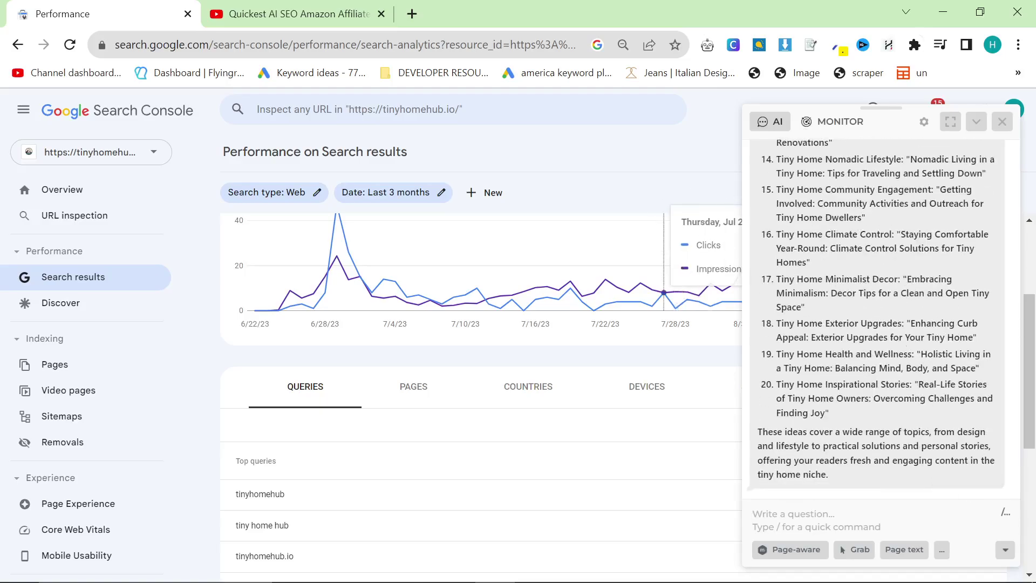
type("/clear")
key("Return")
scroll(402, 317, "down", 2)
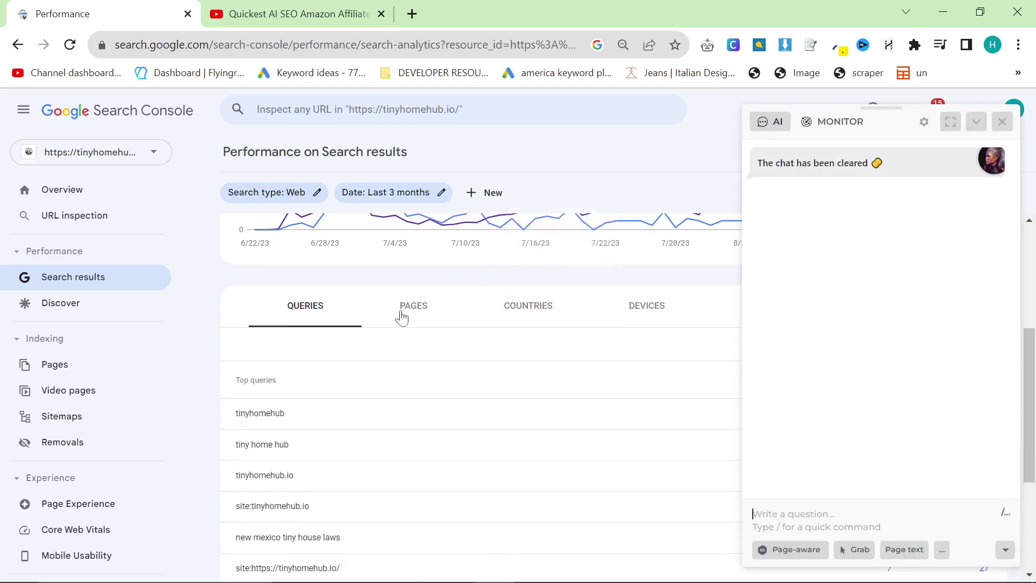
left_click(1002, 121)
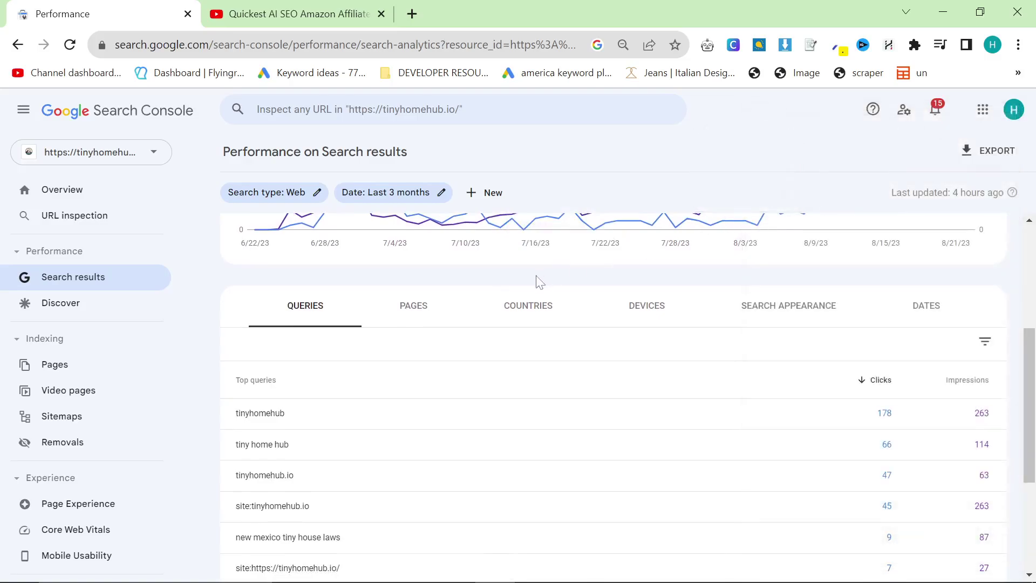
Switch the report to the Pages table and apply a Last 16 months date range
scroll(585, 297, "down", 4)
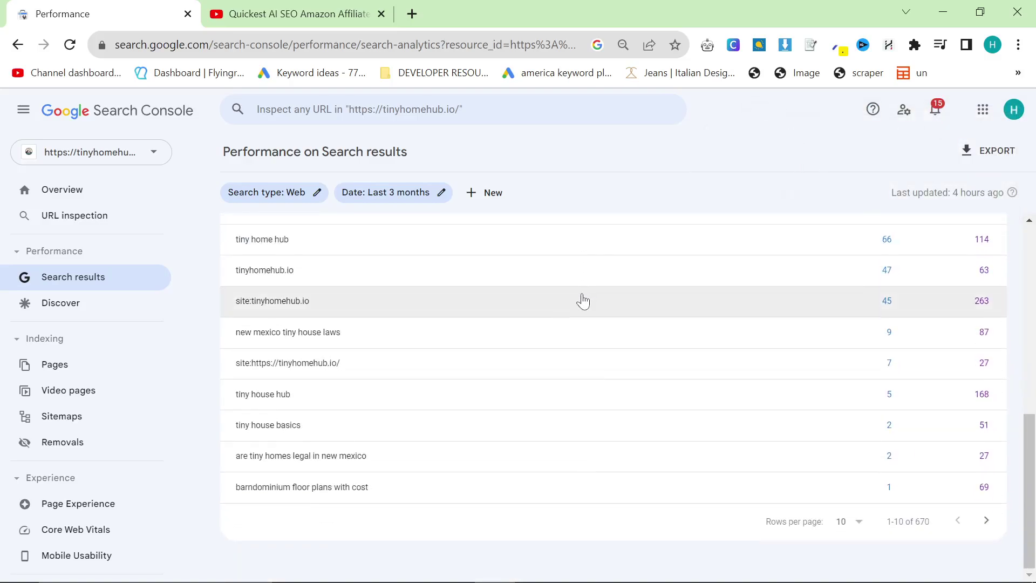
scroll(582, 298, "up", 3)
left_click(415, 279)
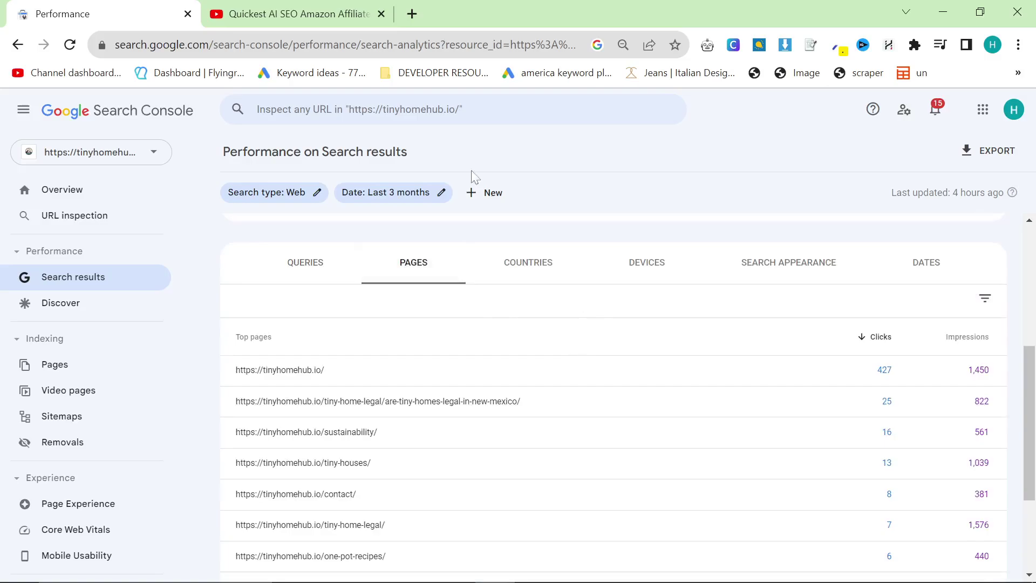
scroll(302, 360, "up", 5)
scroll(407, 239, "down", 2)
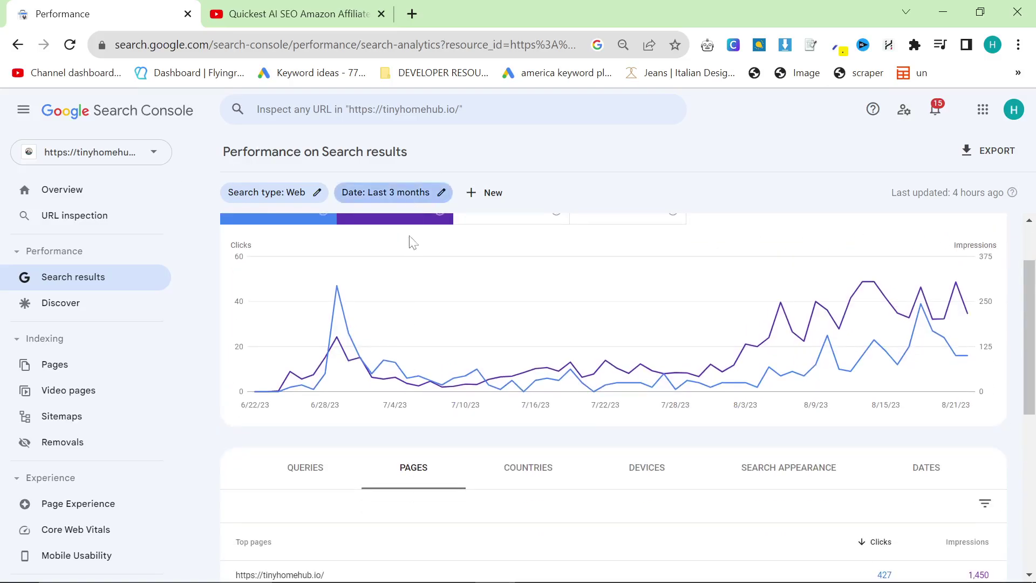
scroll(412, 227, "down", 2)
left_click(432, 192)
left_click(454, 404)
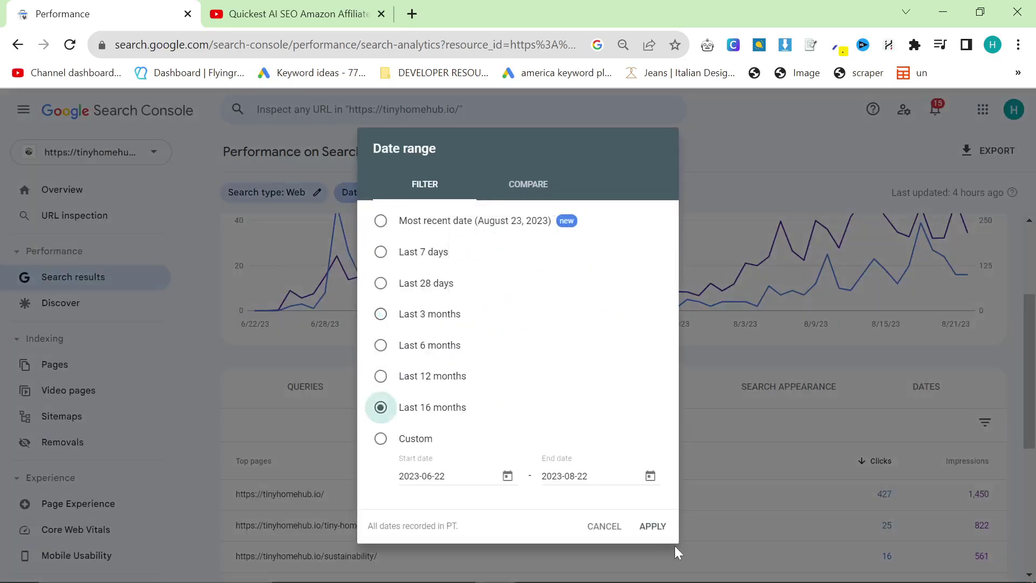
left_click(648, 517)
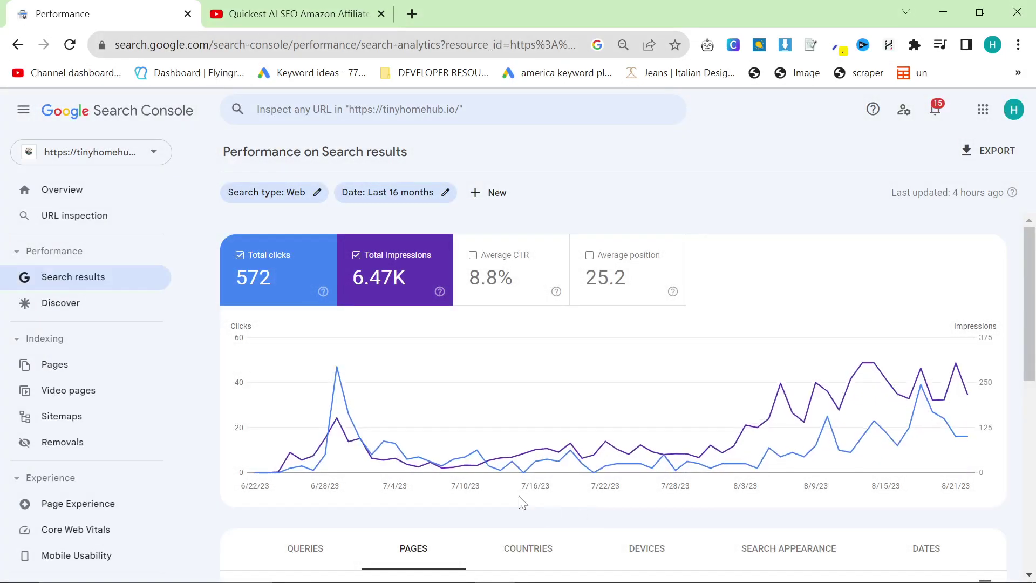
Sort the Pages table by Impressions and show 500 rows per page
scroll(426, 463, "down", 2)
scroll(666, 404, "down", 5)
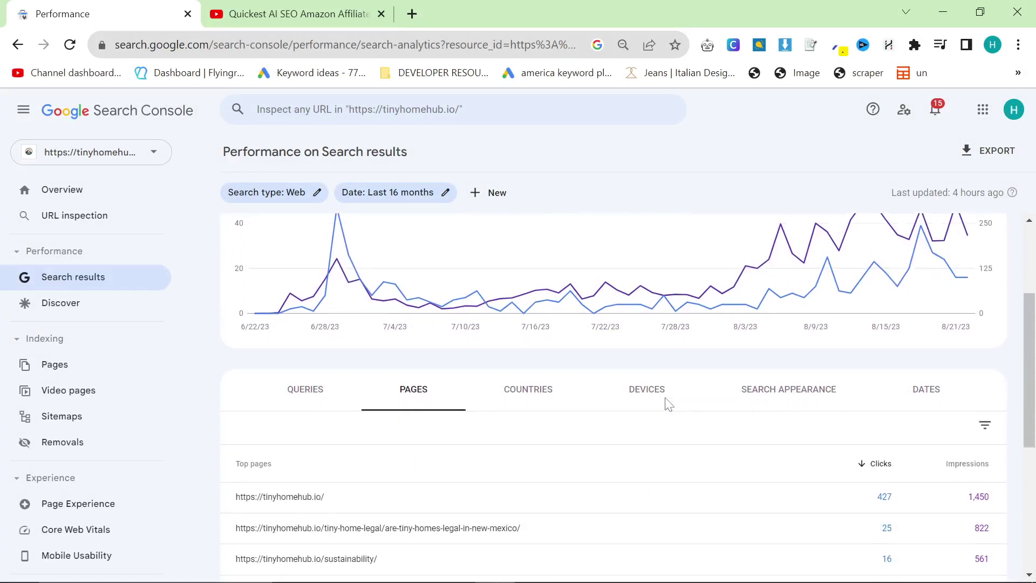
scroll(713, 382, "down", 2)
scroll(722, 365, "up", 3)
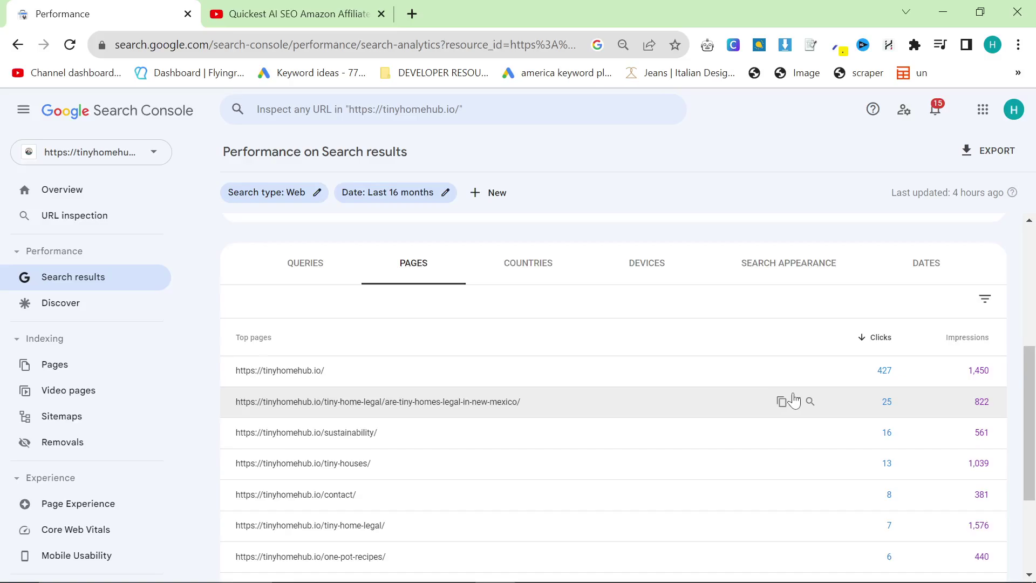
scroll(793, 397, "down", 3)
scroll(867, 268, "up", 2)
left_click(967, 256)
scroll(809, 340, "down", 2)
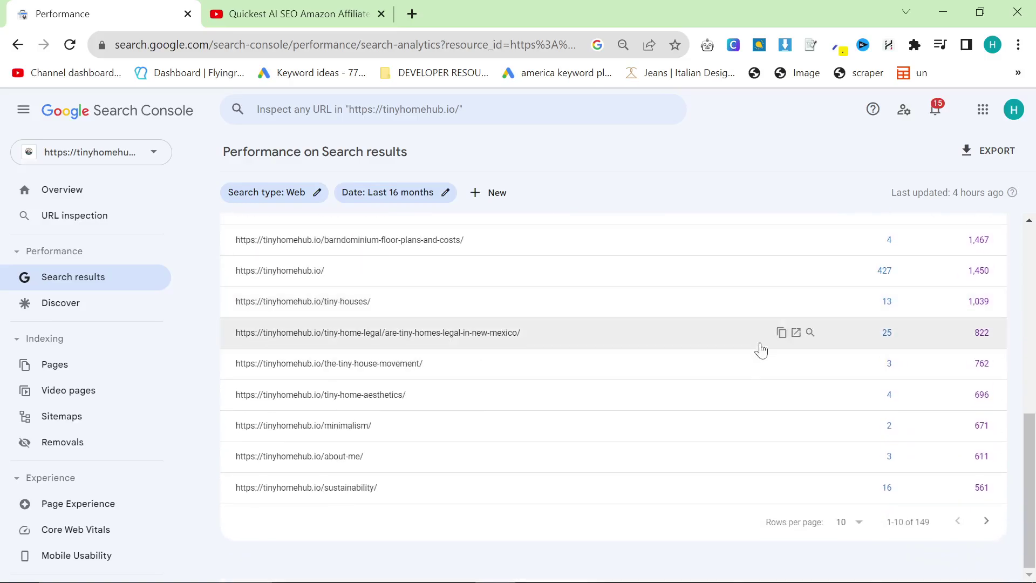
left_click(857, 527)
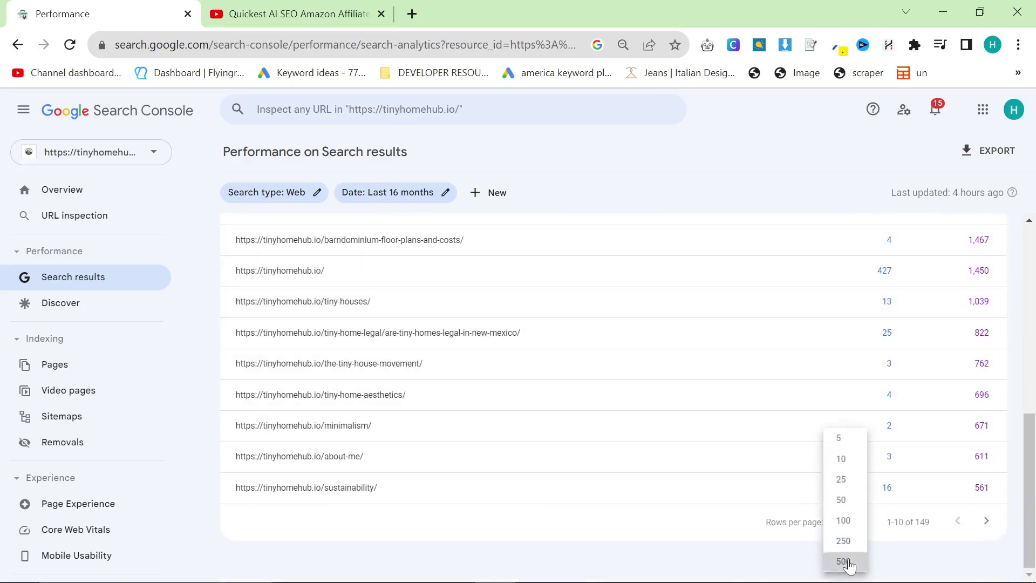
left_click(853, 559)
scroll(719, 468, "down", 2)
scroll(723, 473, "down", 4)
scroll(767, 486, "up", 2)
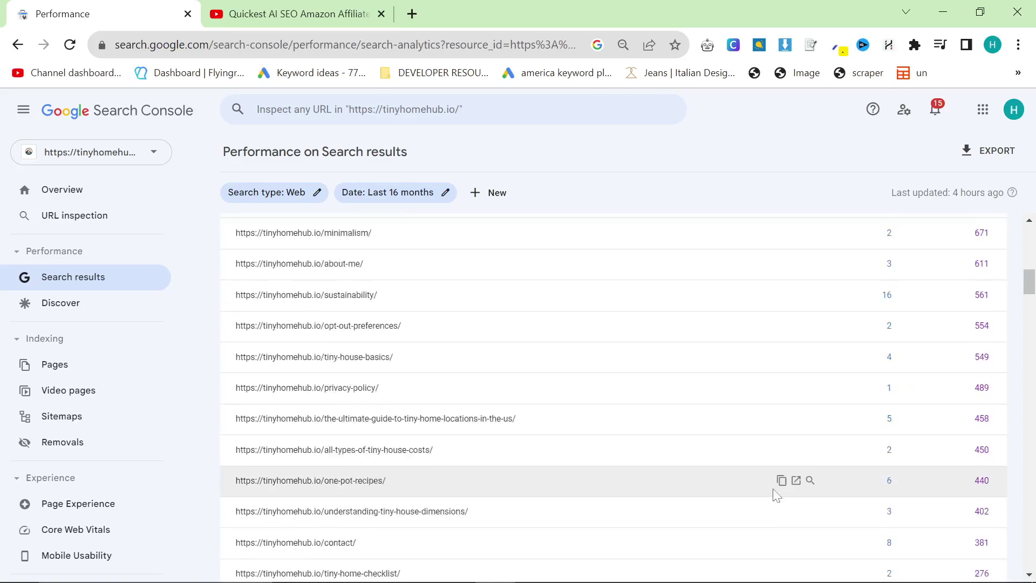
scroll(774, 494, "down", 7)
scroll(788, 378, "up", 15)
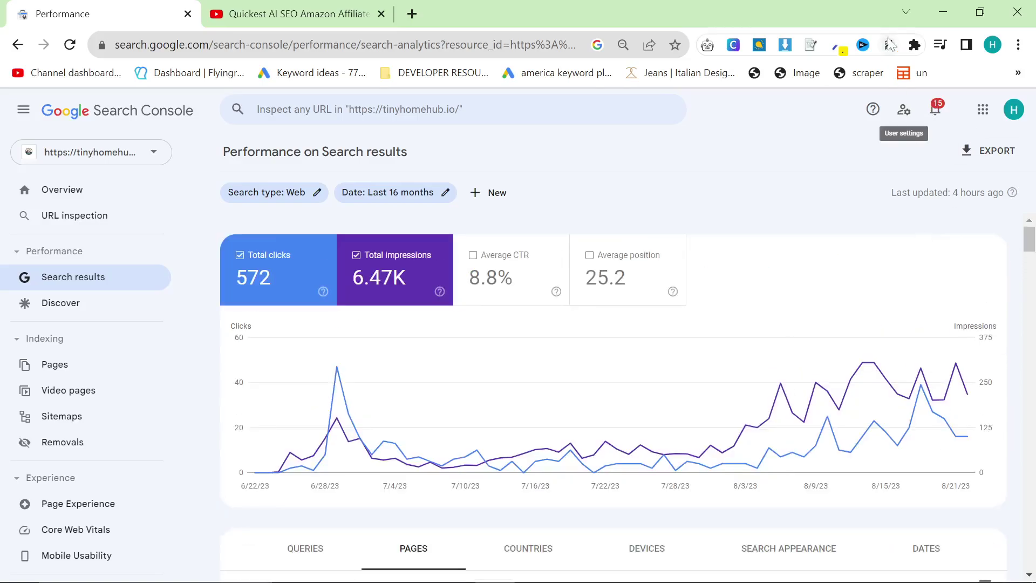
Ask HARPA AI for content ideas, then for 20 new blog post ideas
left_click(888, 46)
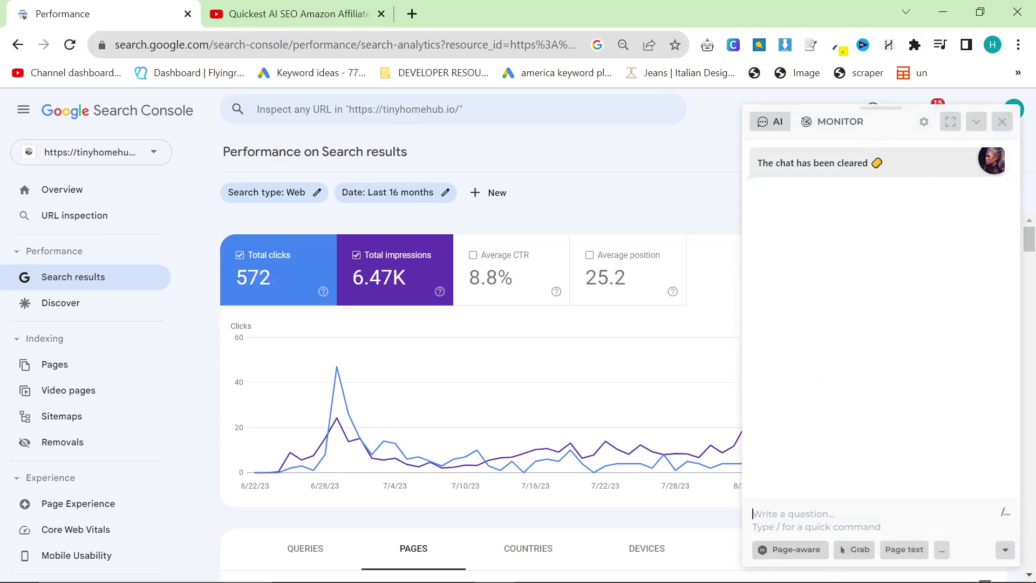
type("que new content ideas")
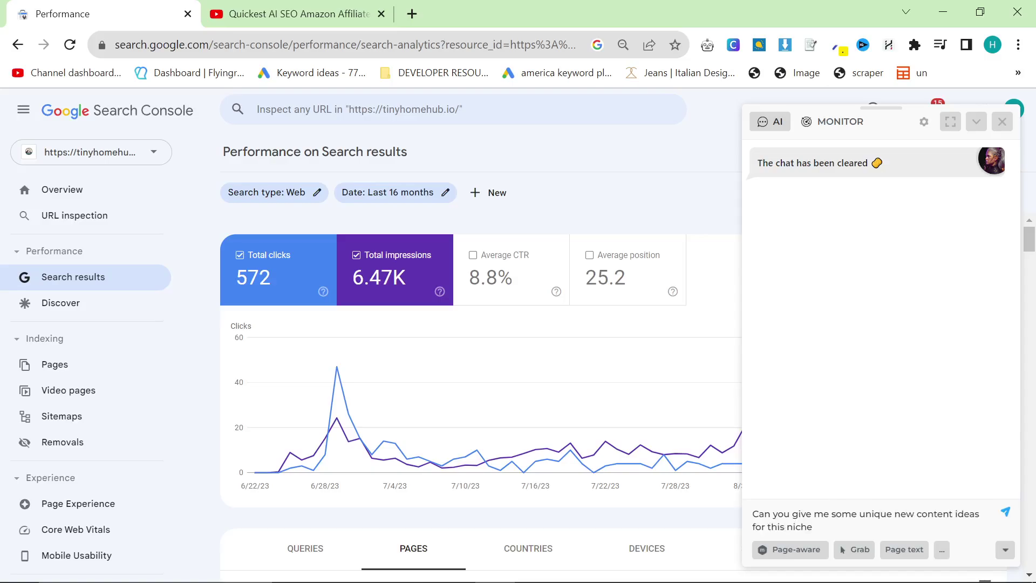
key("Return")
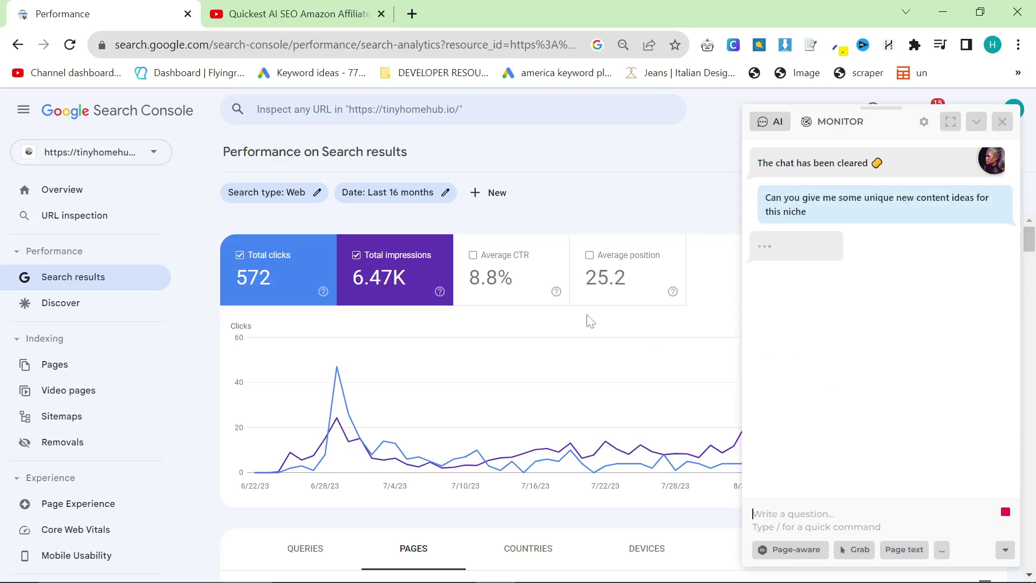
scroll(590, 321, "down", 3)
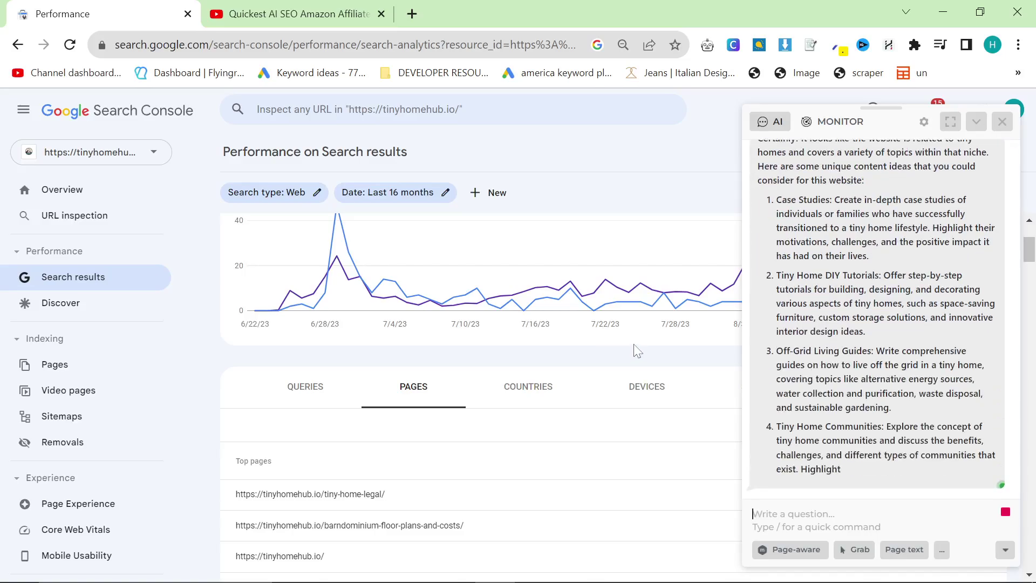
type("Can you just give me 20 new blog post ideas that are currently not shown on my website")
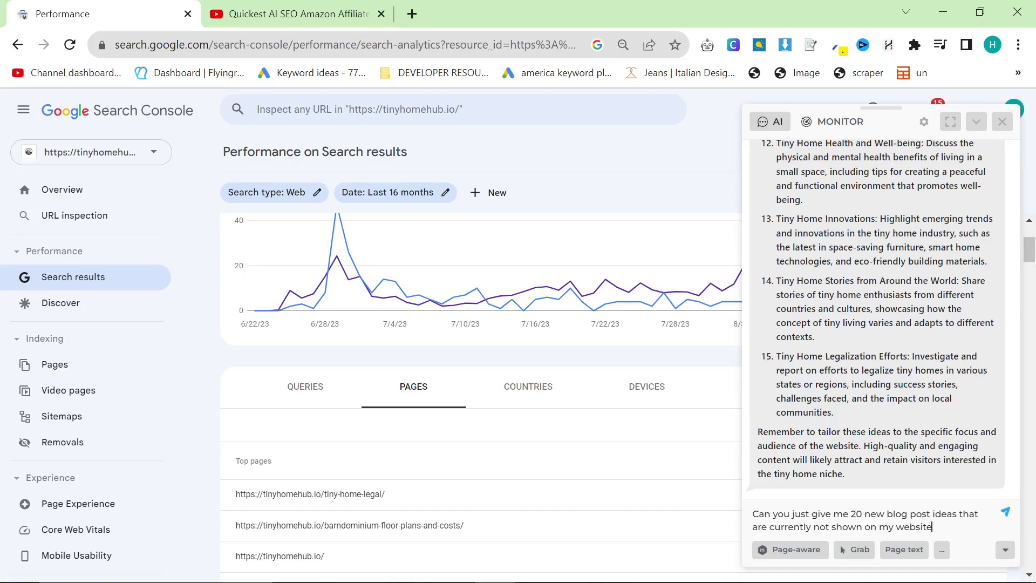
key("Return")
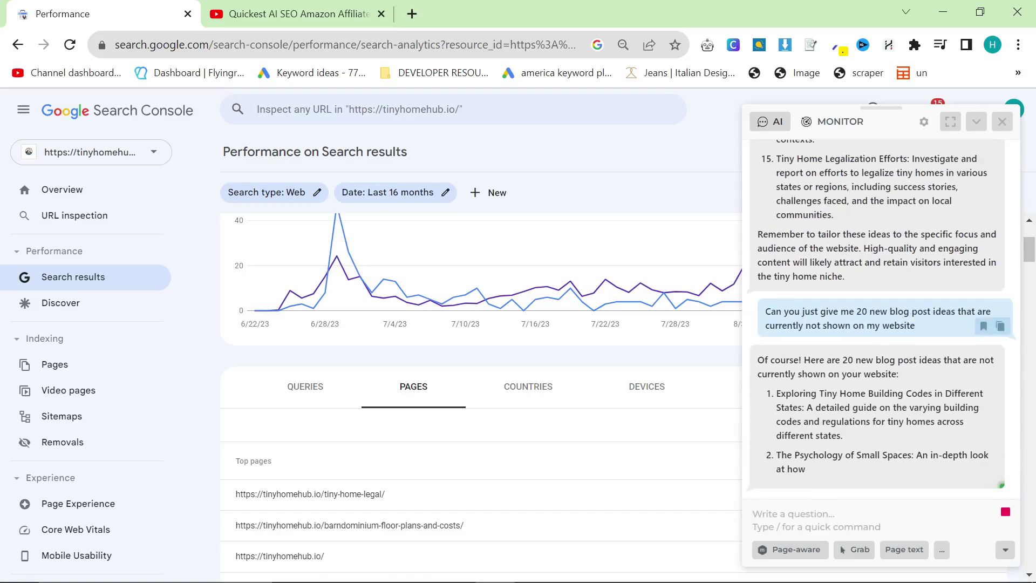
Select the Tiny Home Security idea title and open a window for another Chrome profile
scroll(916, 421, "up", 1)
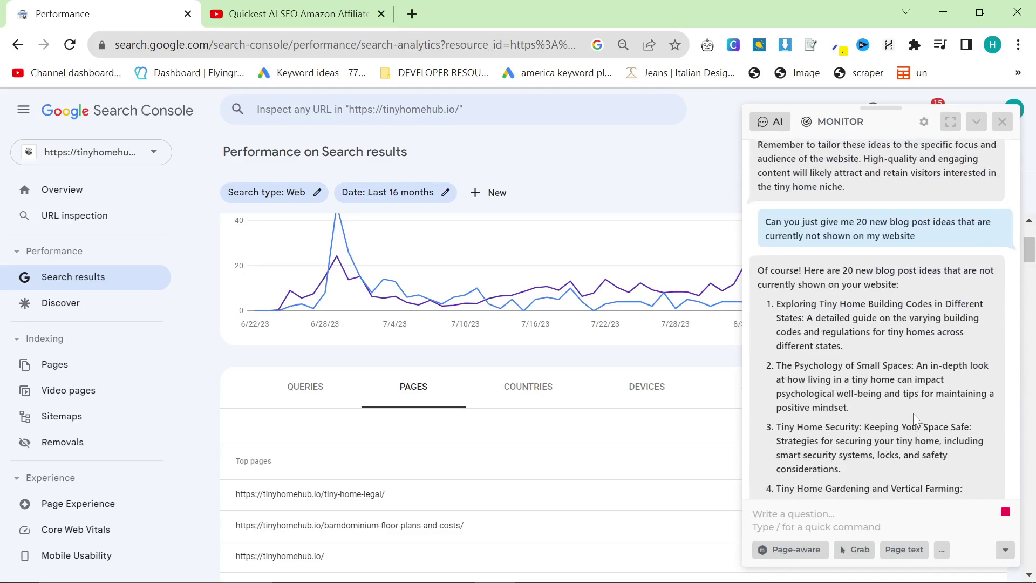
scroll(913, 414, "down", 1)
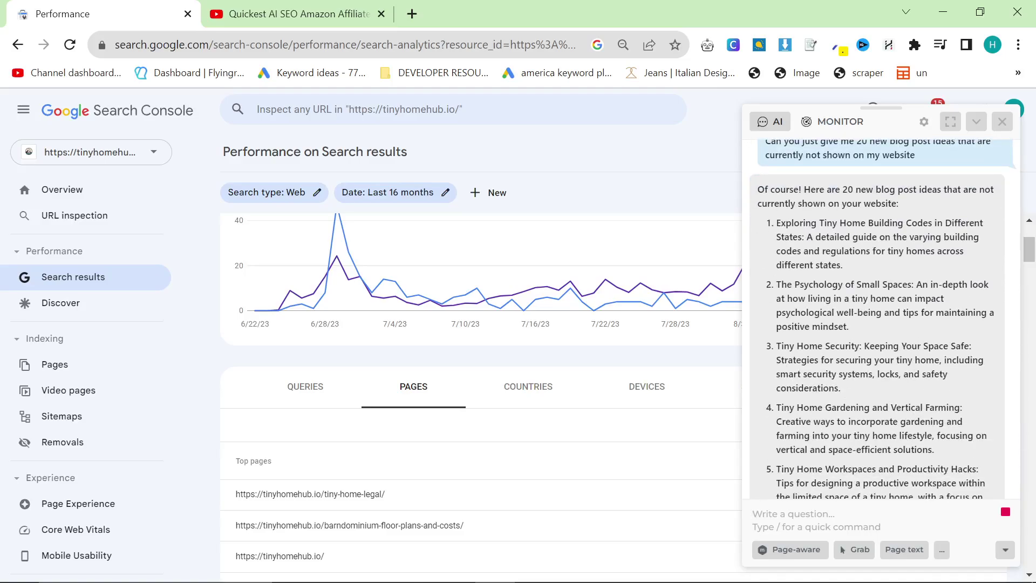
left_click_drag(758, 188, 775, 356)
left_click(864, 359)
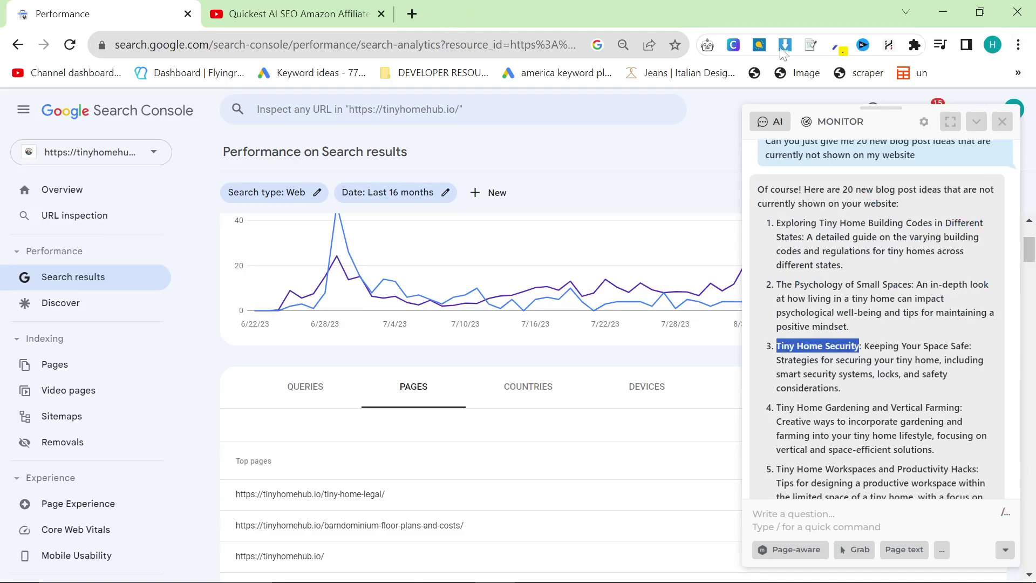
left_click(987, 46)
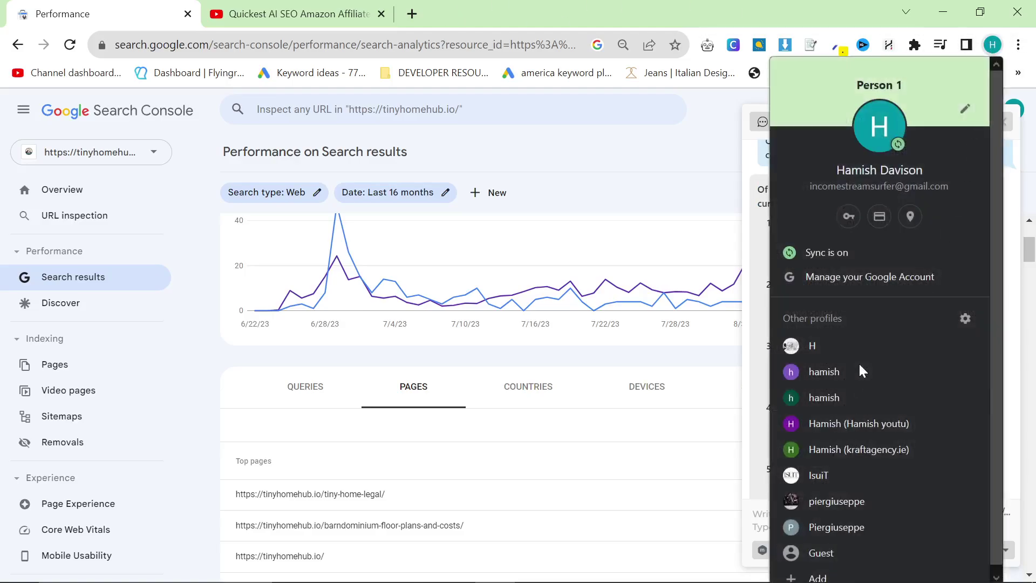
left_click(860, 364)
Load Google Ads, dismiss the translation offer, and get keyword ideas for Tiny Home Security
type("ads.google.com")
key("Return")
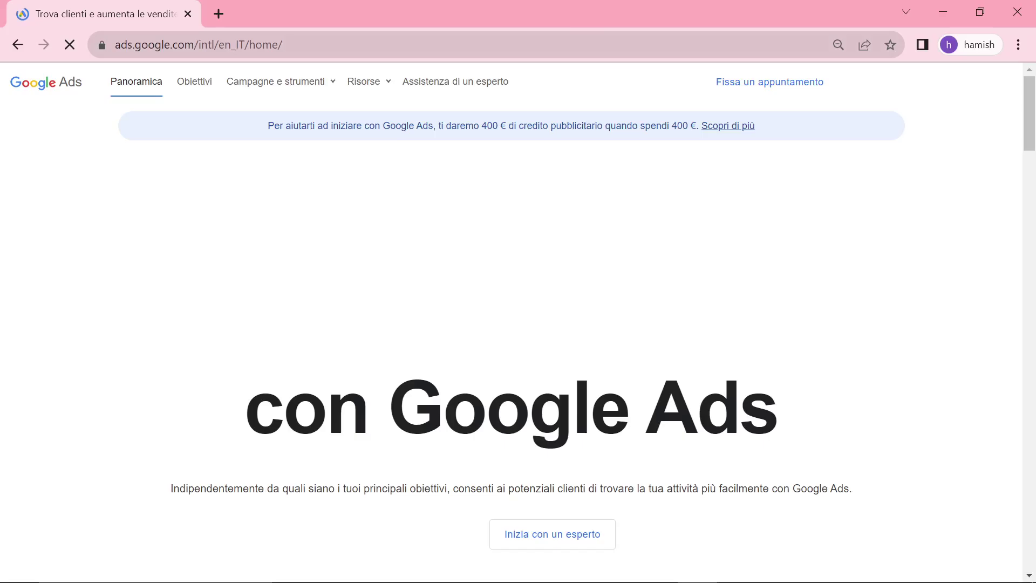
left_click(883, 78)
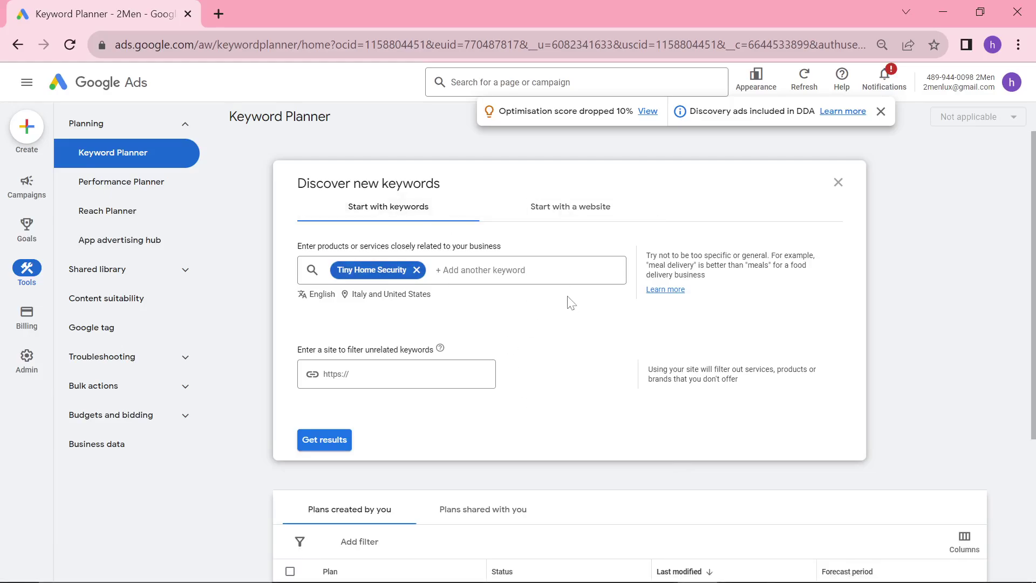
left_click(317, 442)
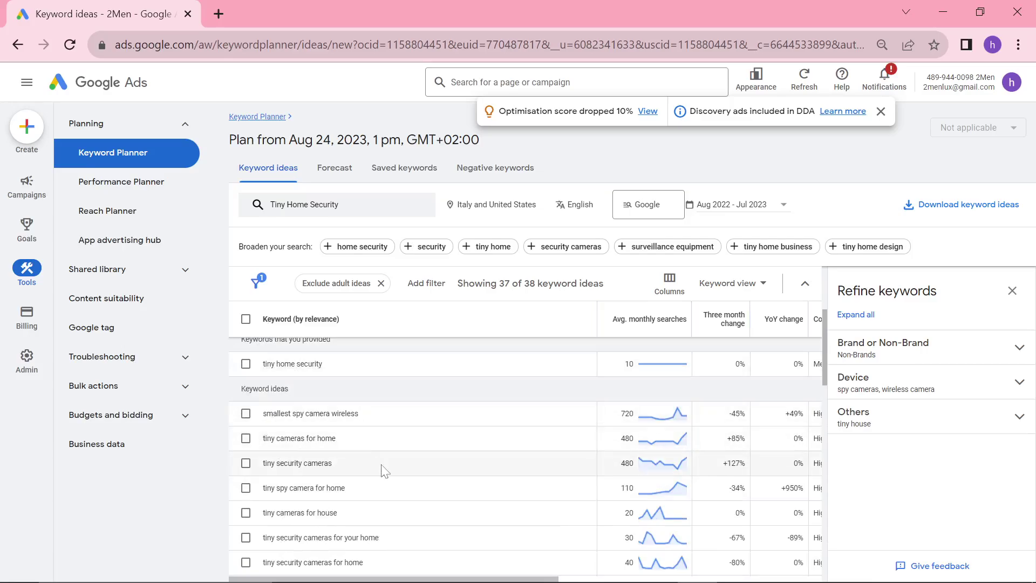
Review the keyword ideas' monthly searches, selecting 'tiny house cameras', then return to Search Console
key("ctrl+plus")
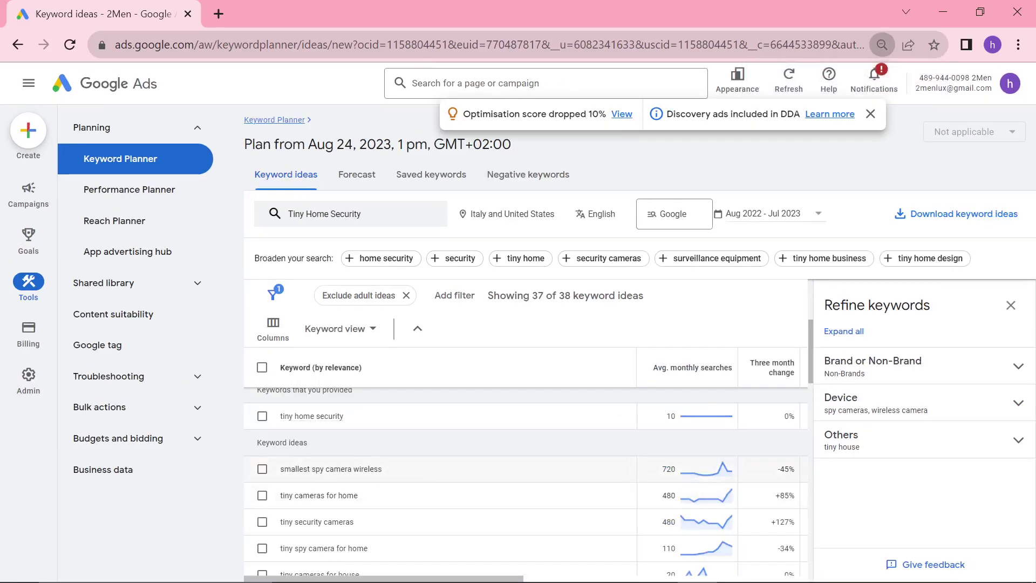
left_click_drag(286, 468, 394, 474)
scroll(397, 478, "down", 2)
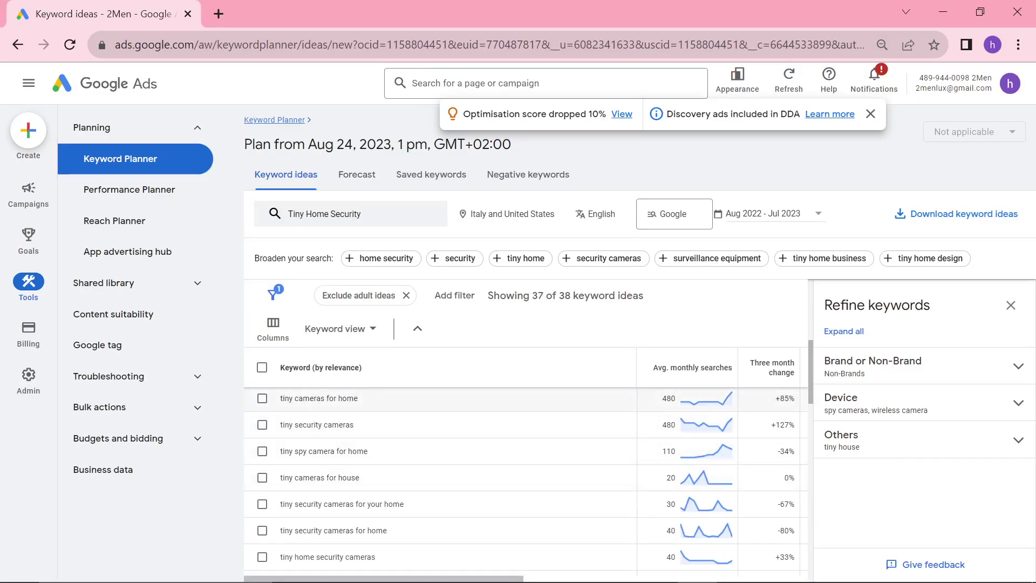
scroll(400, 437, "down", 3)
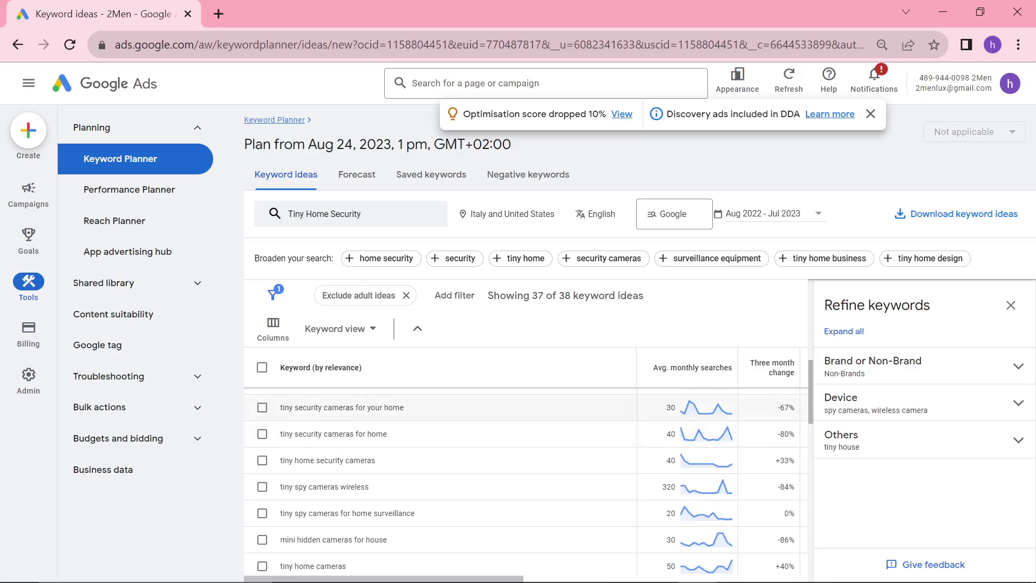
scroll(400, 480, "down", 5)
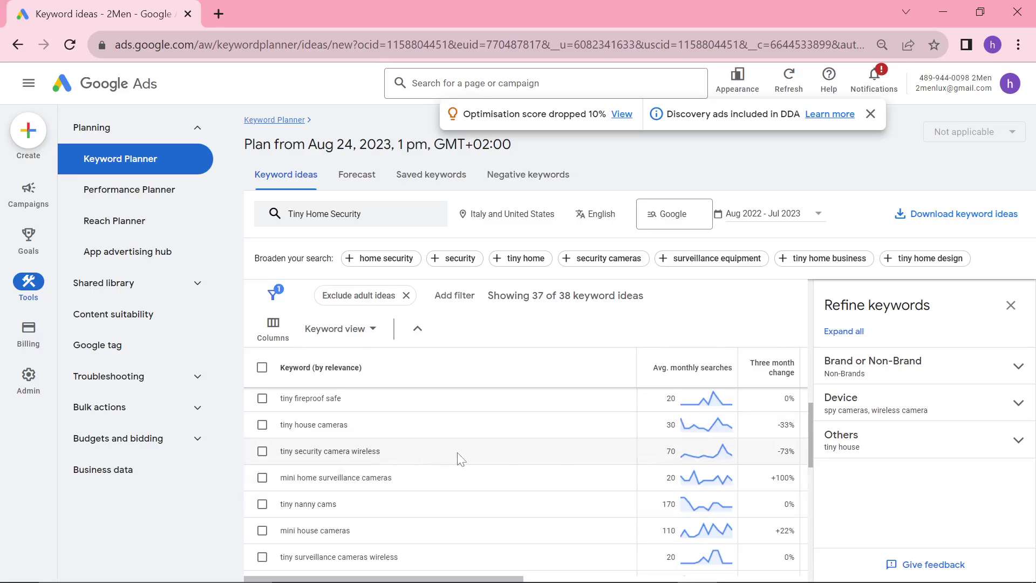
left_click_drag(279, 427, 445, 434)
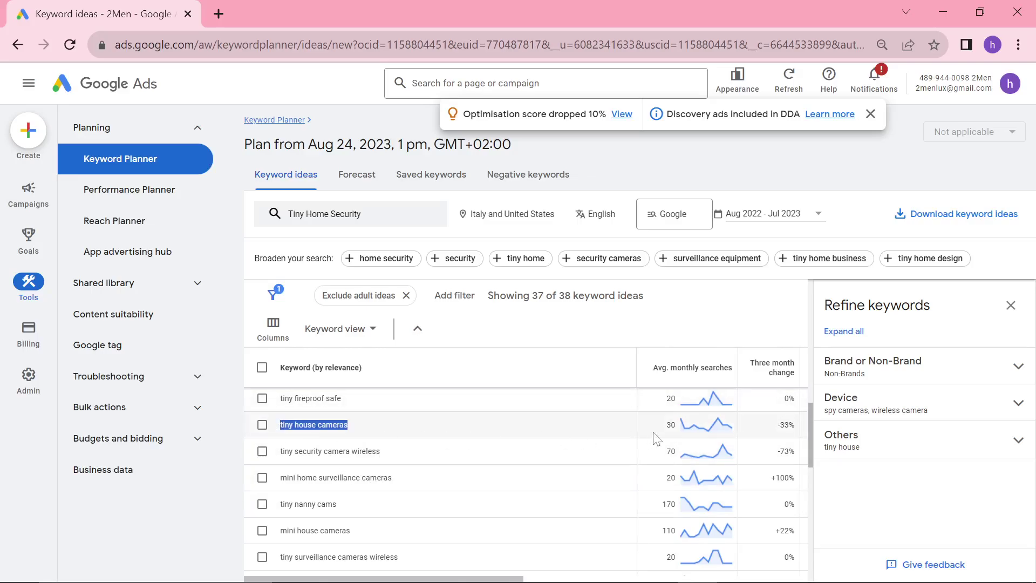
scroll(363, 451, "up", 5)
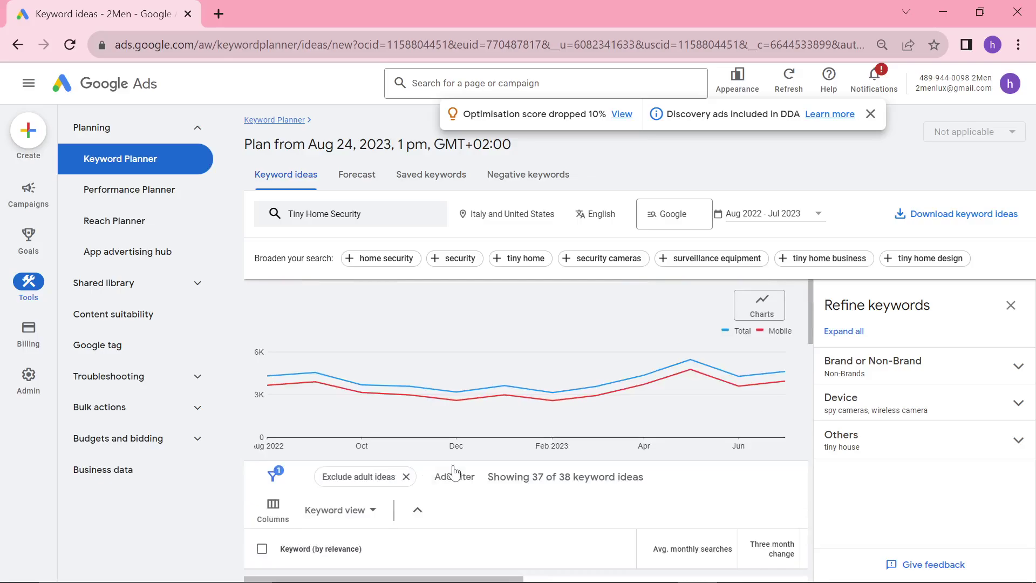
key("alt+Tab")
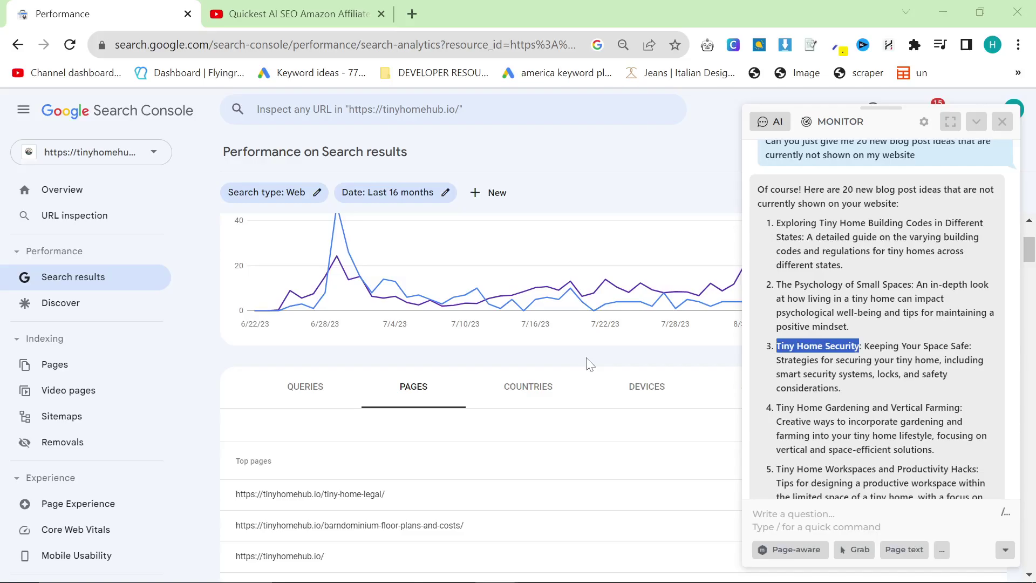
Select the Tiny Home Gardening and Vertical Farming idea, then reopen the Keyword Planner's seed keywords
scroll(847, 394, "down", 3)
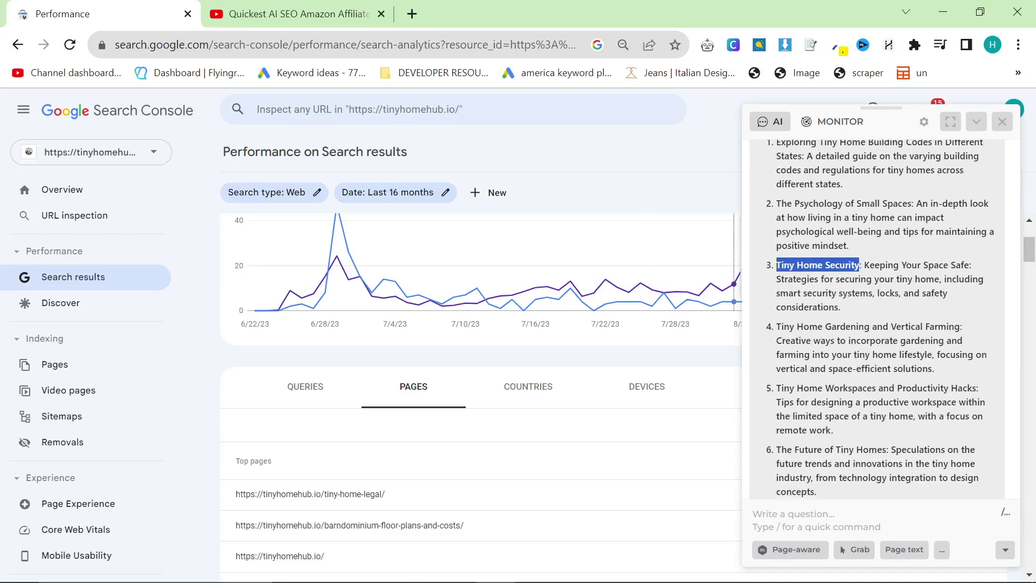
left_click_drag(777, 326, 864, 327)
key("alt+Tab")
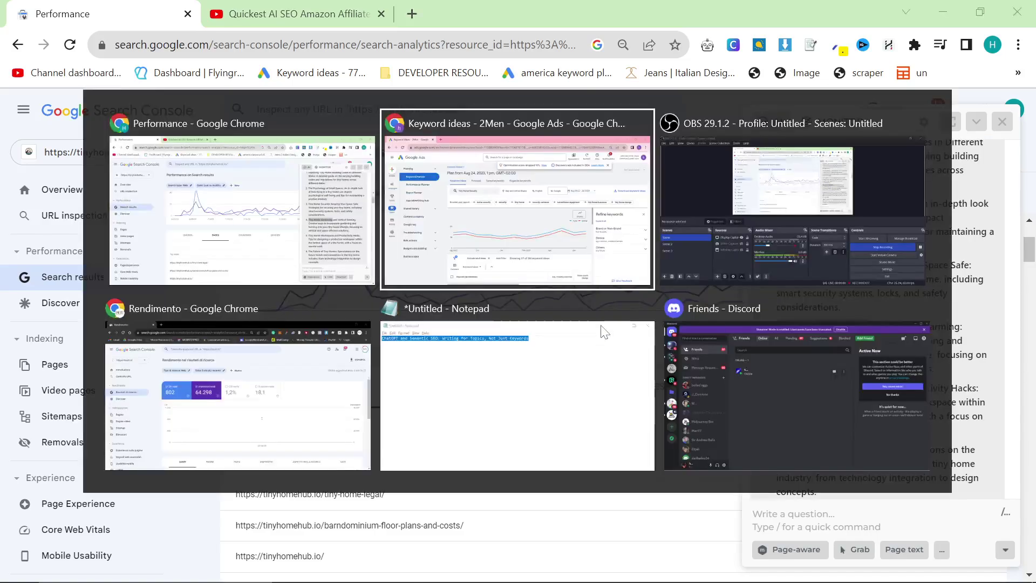
left_click(375, 218)
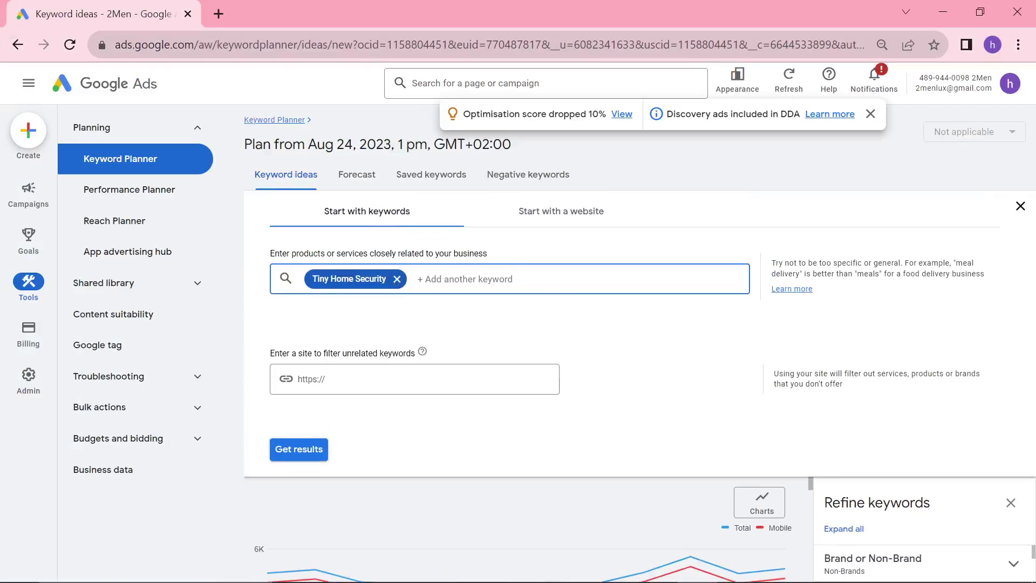
Replace the seed keyword with Tiny Home Gardening and browse its 88 keyword ideas
key("BackSpace")
type("Tiny Home Gardening")
key("Return")
key("Return")
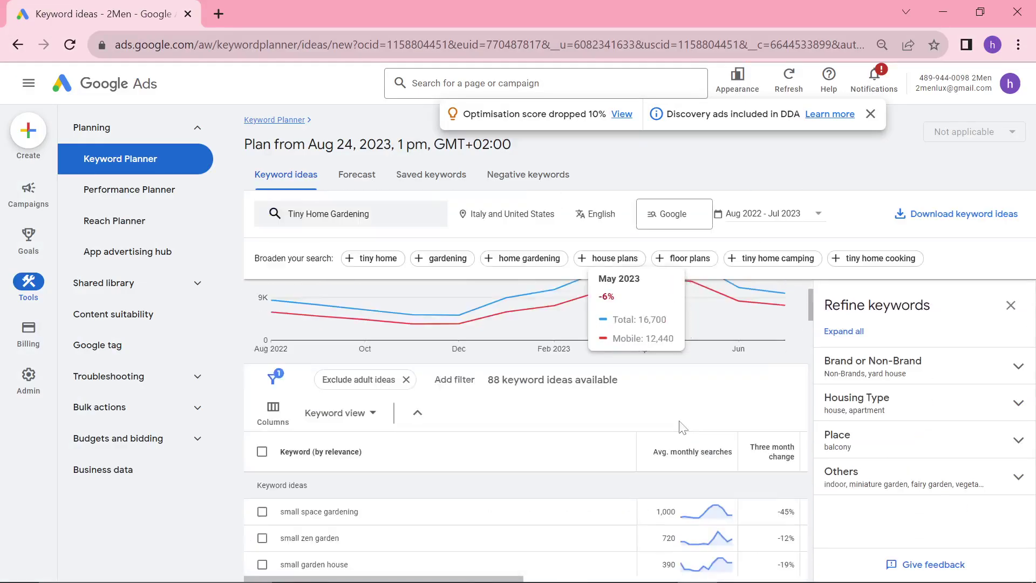
scroll(511, 430, "down", 2)
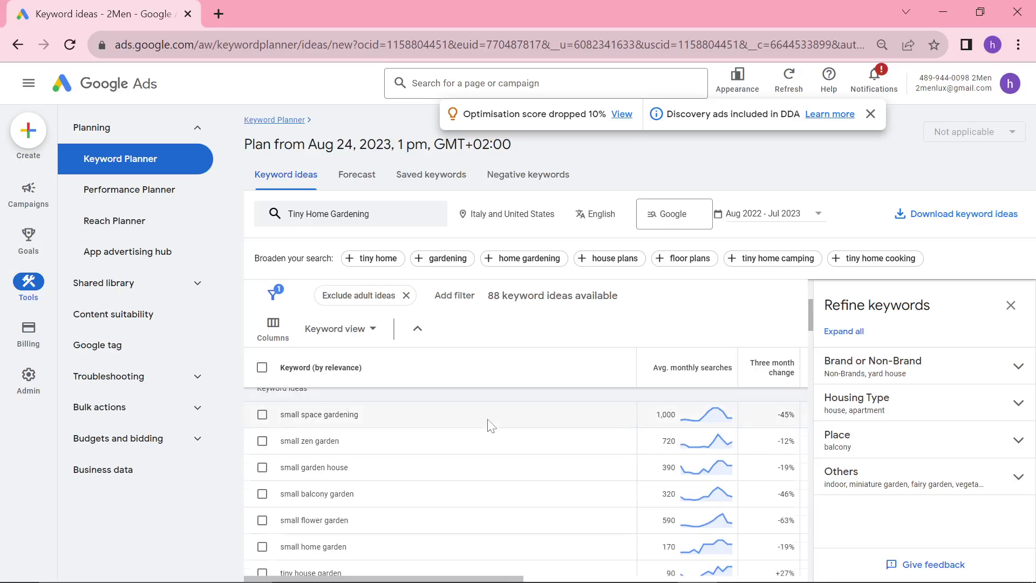
scroll(378, 437, "down", 2)
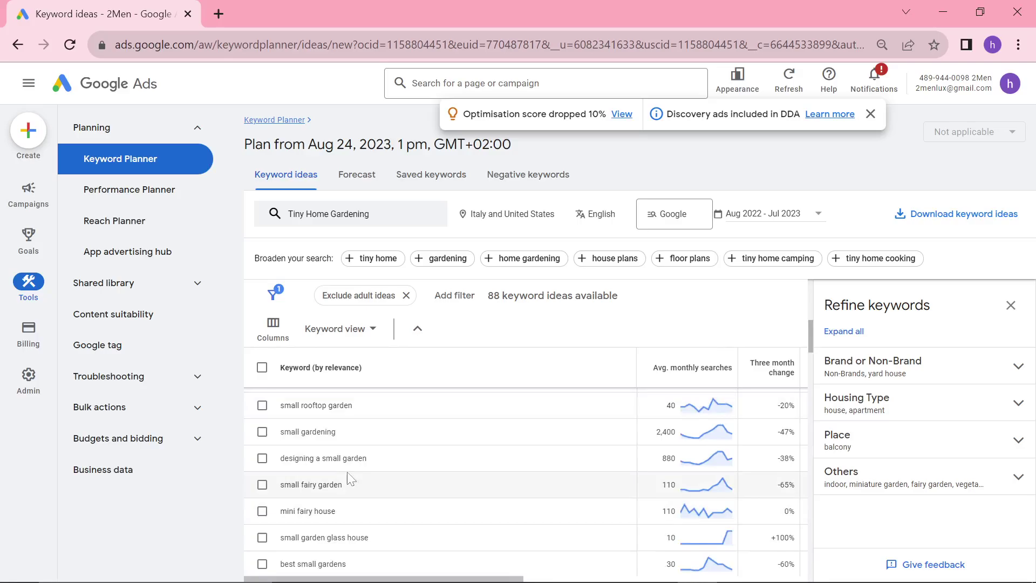
left_click_drag(354, 430, 278, 432)
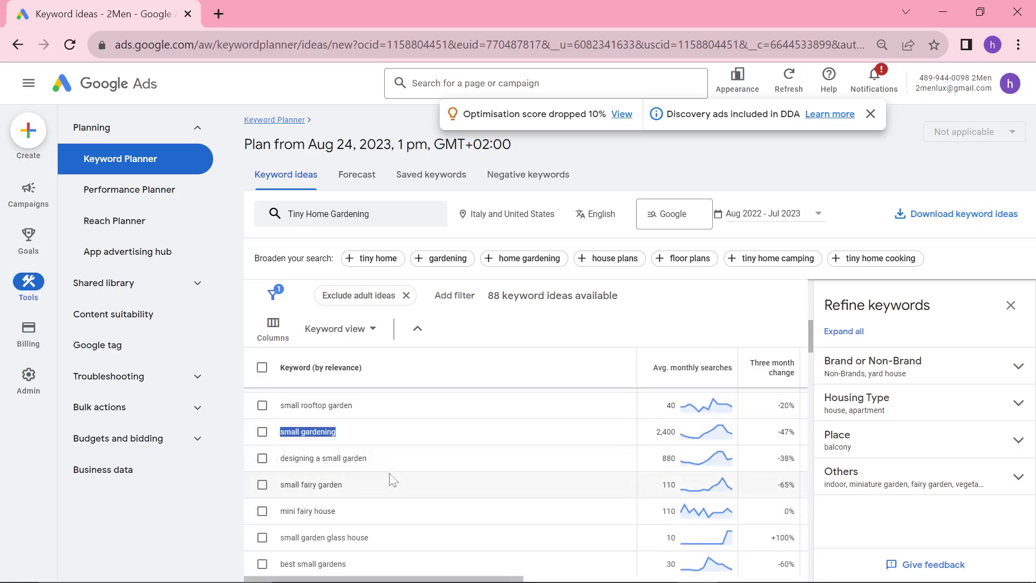
scroll(388, 477, "down", 2)
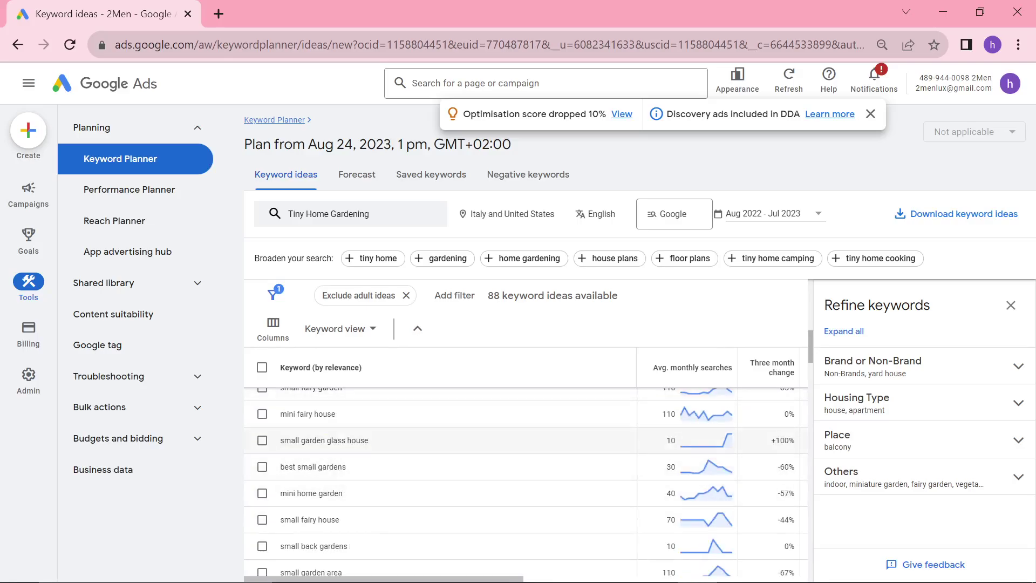
scroll(382, 479, "down", 10)
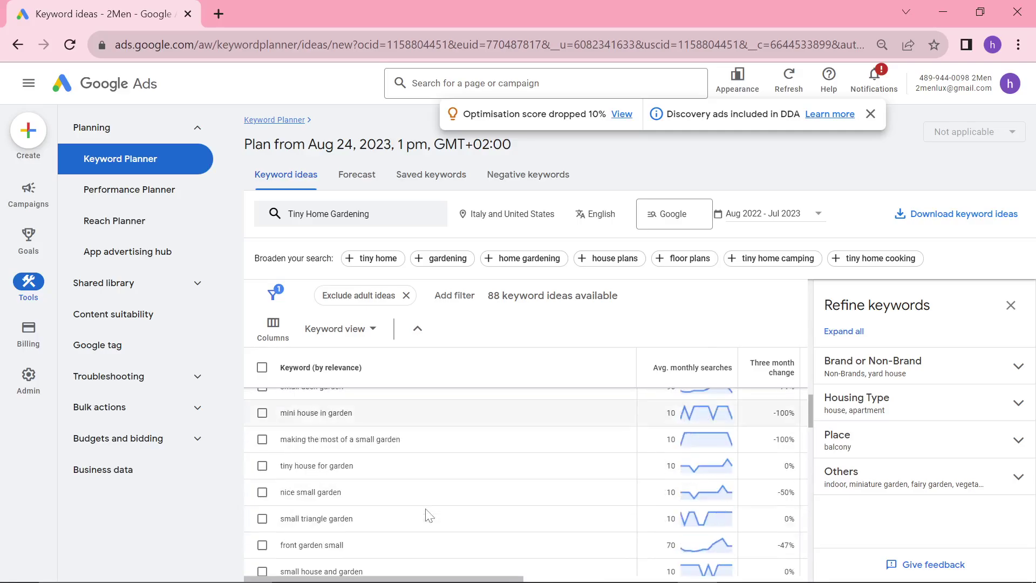
scroll(426, 513, "up", 8)
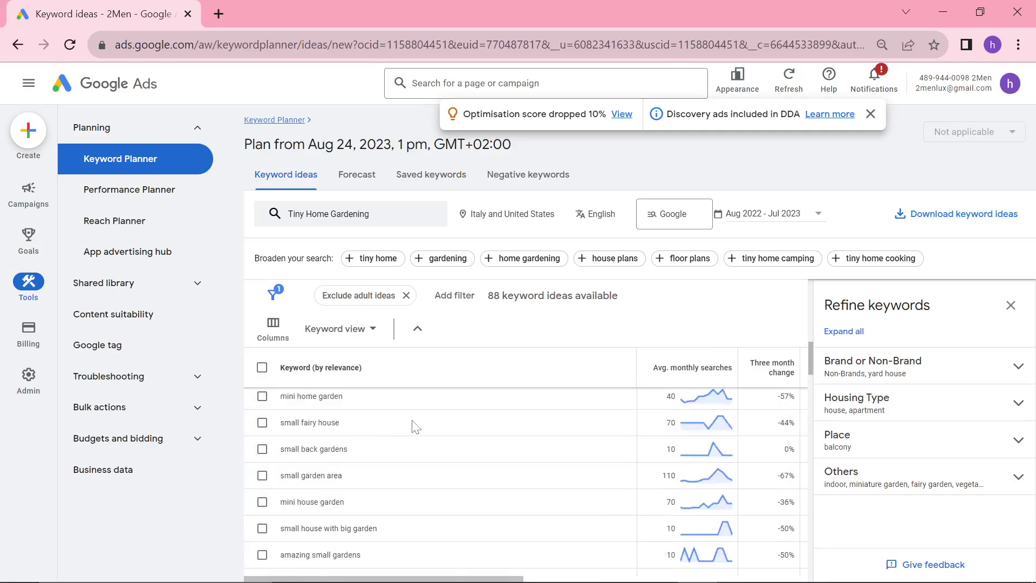
key("alt+Tab")
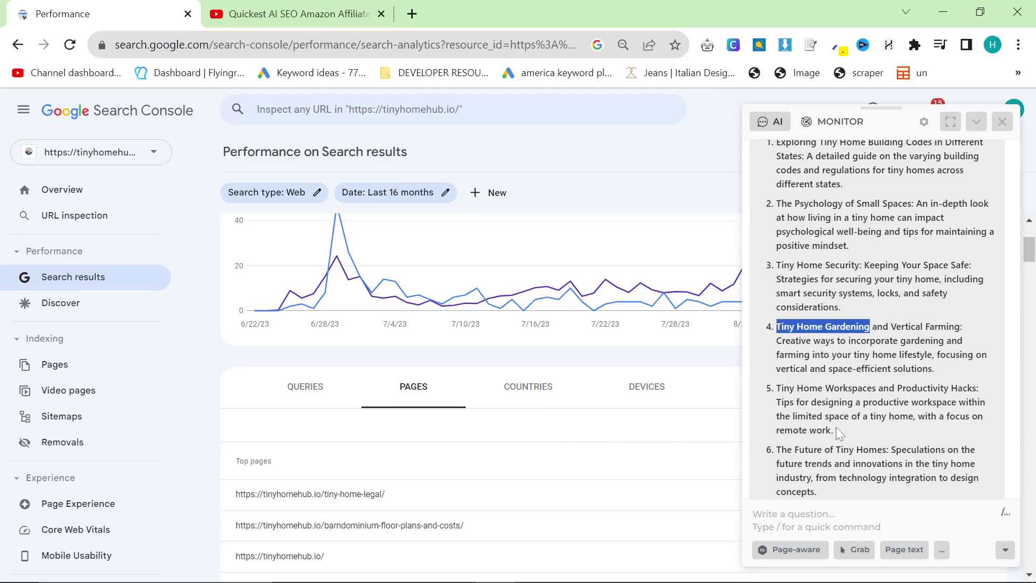
Select the Interior Design Styles, Financing, and finally Tiny Home Hygge titles in HARPA's reply
scroll(839, 433, "down", 2)
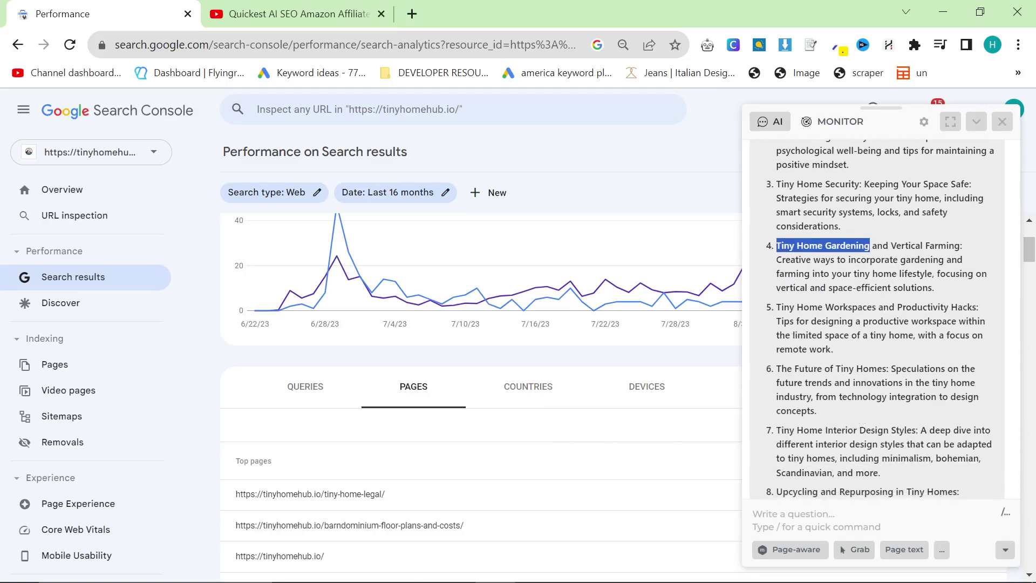
left_click_drag(777, 430, 919, 430)
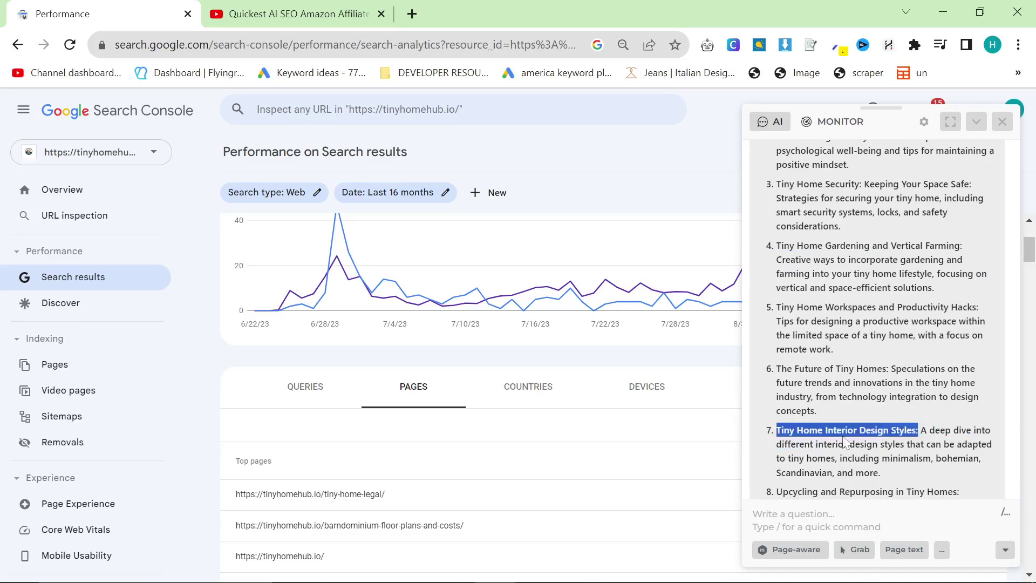
scroll(871, 437, "down", 2)
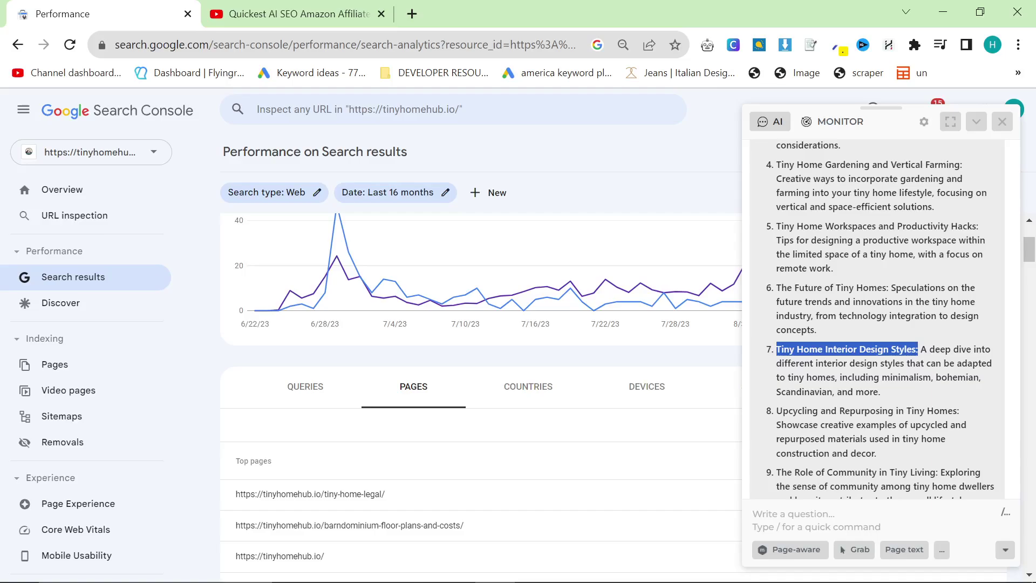
scroll(865, 447, "down", 3)
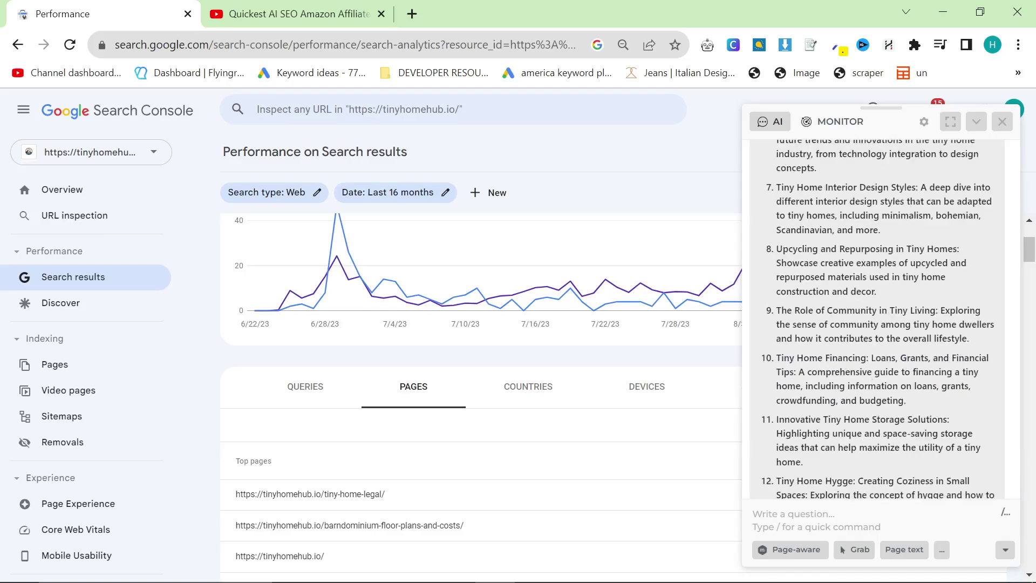
left_click_drag(867, 358, 776, 358)
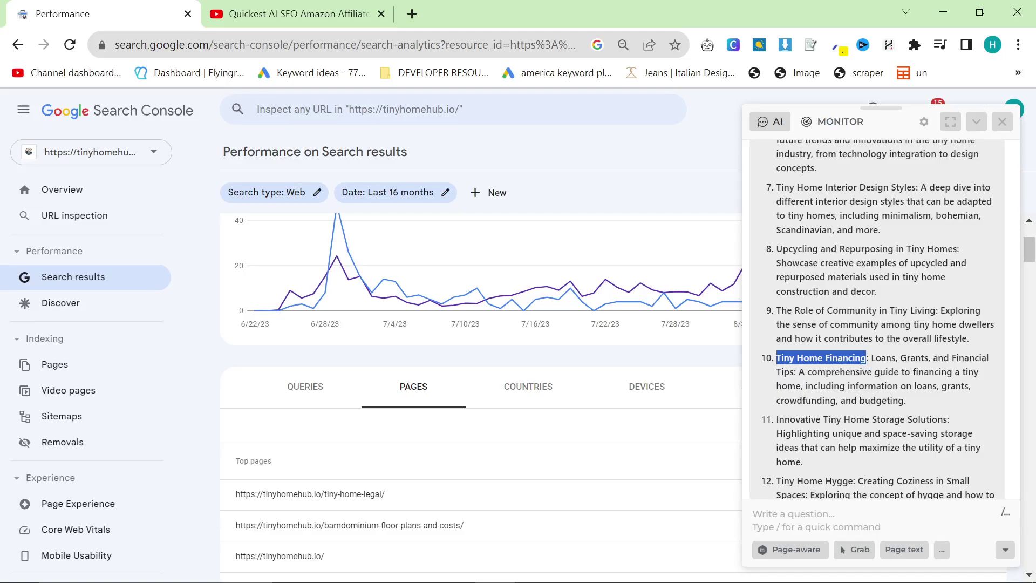
scroll(877, 318, "down", 2)
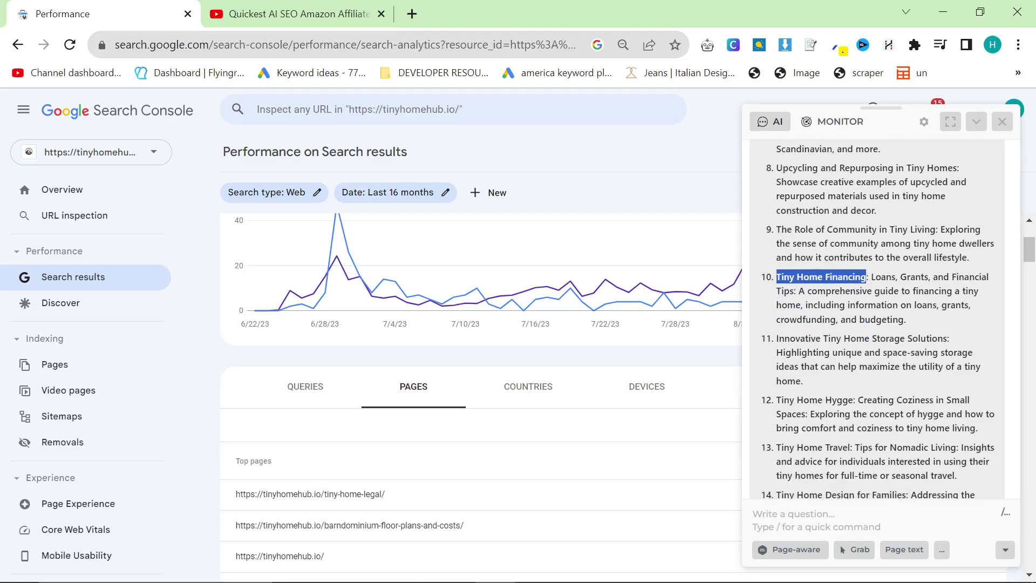
left_click_drag(854, 400, 718, 405)
key("ctrl+c")
Replace the Keyword Planner seed keyword with Tiny Home Hygge, returning only 3 ideas
key("alt+Tab")
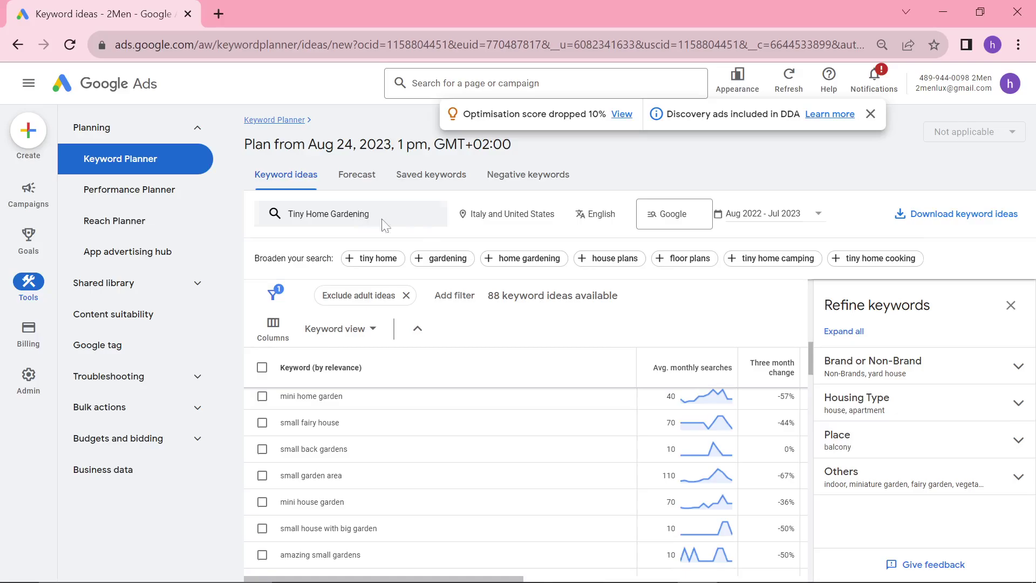
left_click(383, 216)
left_click(405, 279)
key("ctrl+v")
key("Return")
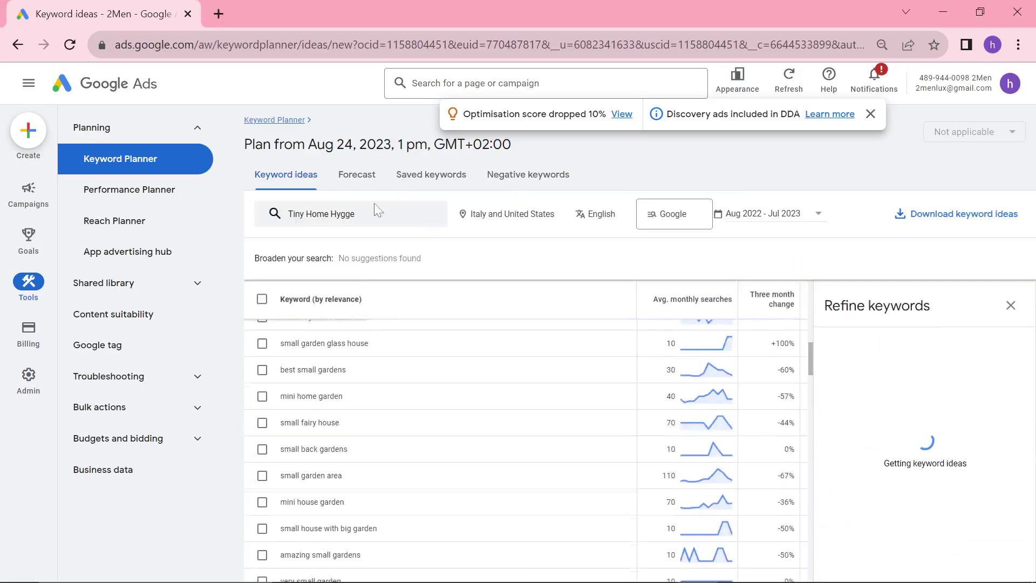
Search Google for hygge in a new tab
left_click(219, 14)
type("hygge")
key("Return")
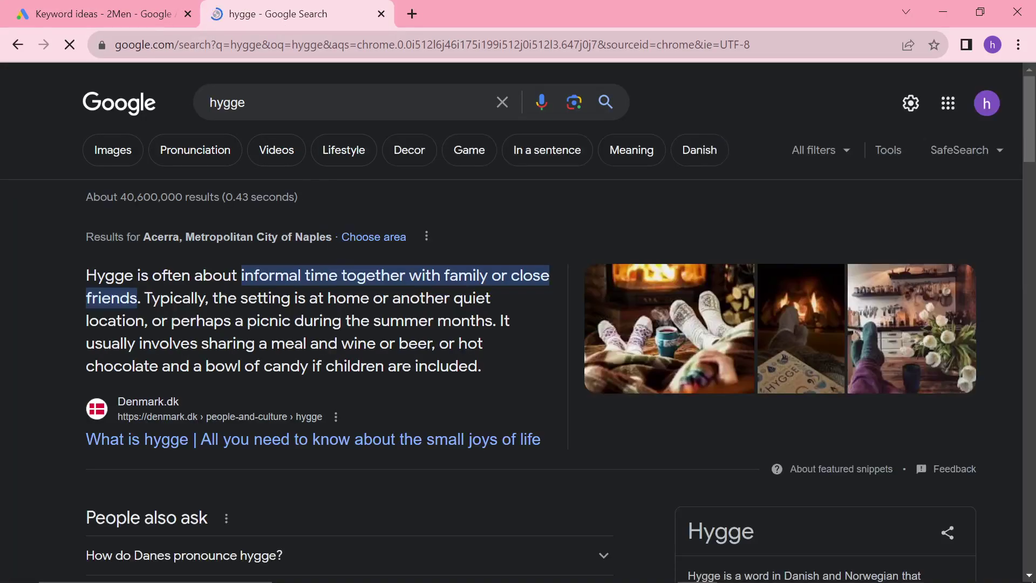
Take the word Hygge from Google's definition snippet and go back to the Keyword ideas tab
left_click_drag(87, 277, 496, 300)
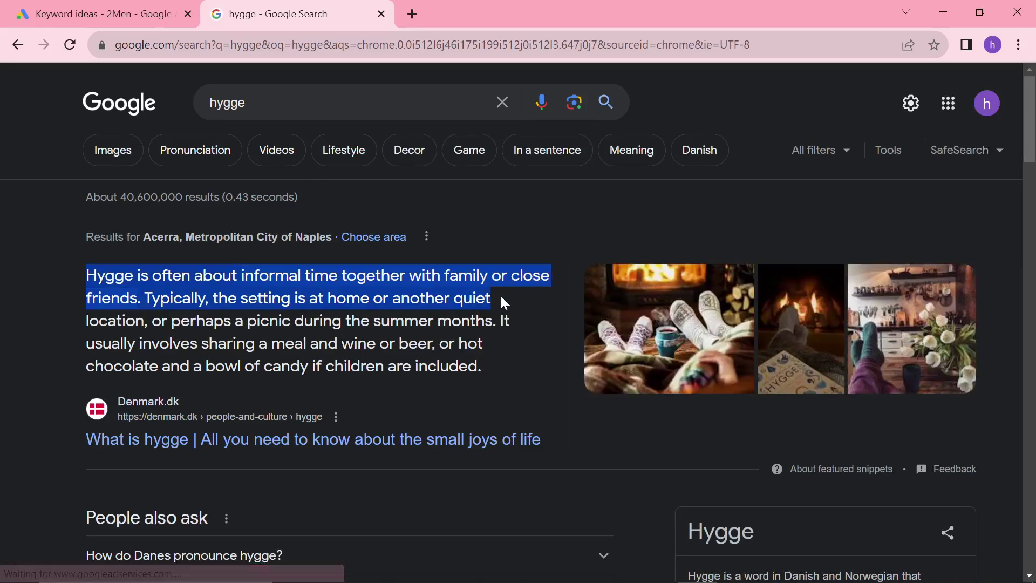
left_click(501, 299)
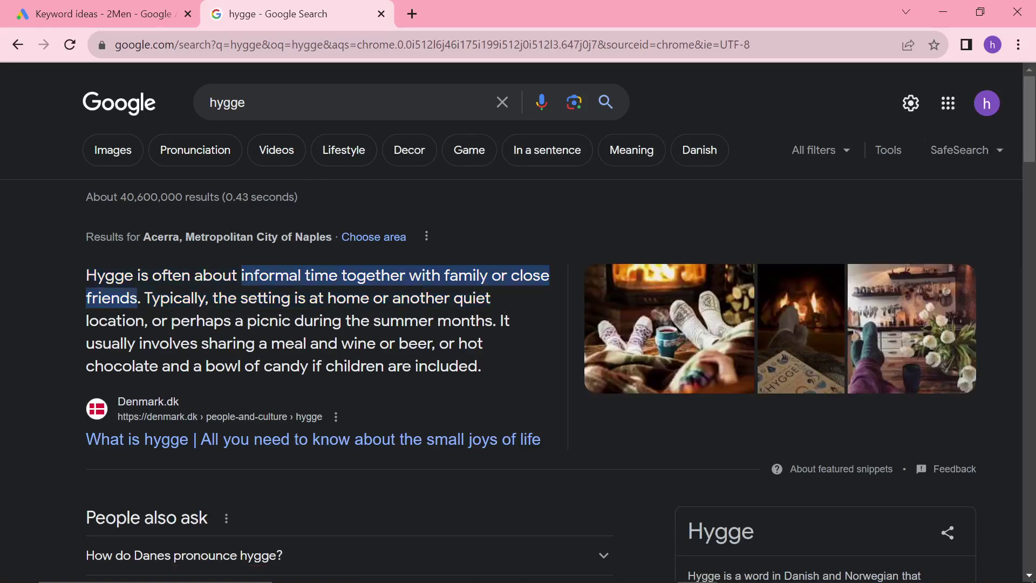
double_click(111, 276)
key("ctrl+c")
left_click(102, 13)
Swap the seed keyword to Hygge and scroll through its 209 keyword ideas
left_click(381, 206)
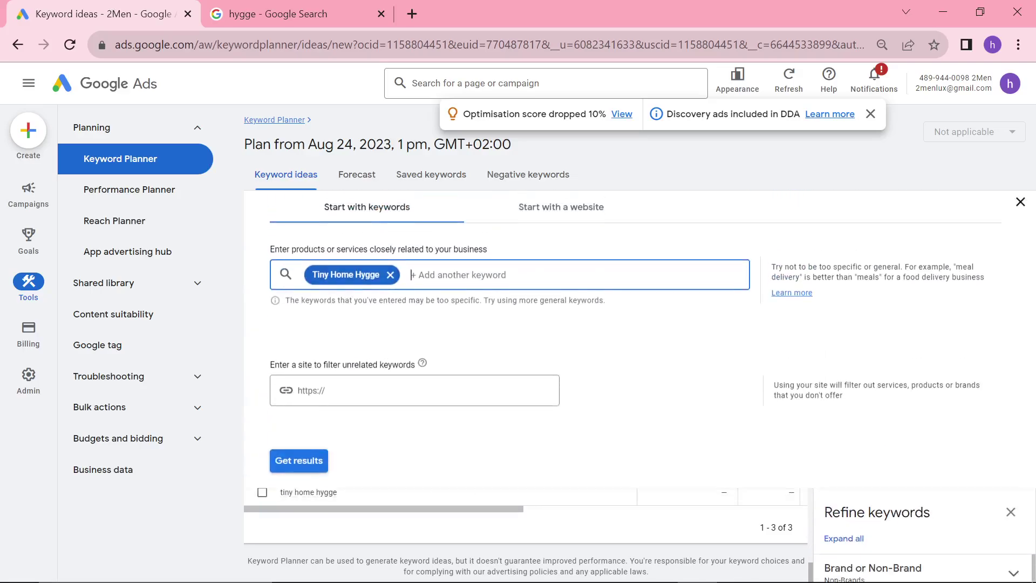
left_click(390, 278)
key("ctrl+v")
key("Return")
key("Return")
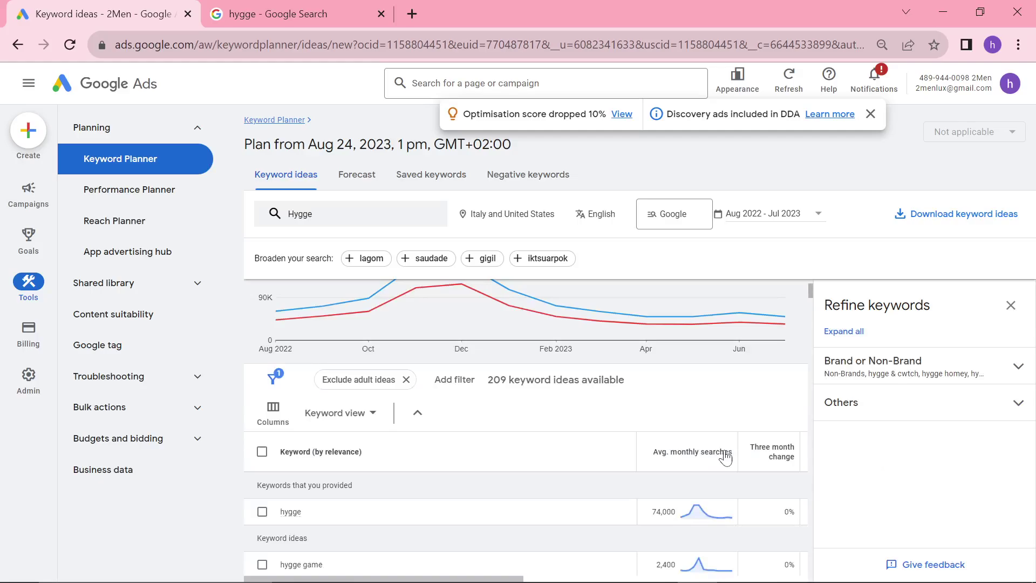
scroll(453, 488, "down", 5)
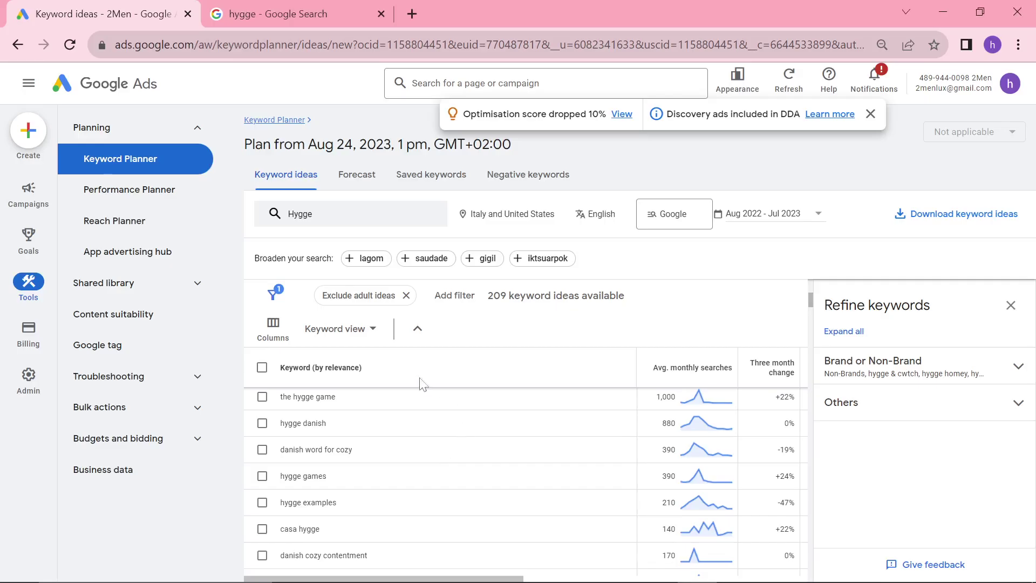
scroll(383, 432, "down", 4)
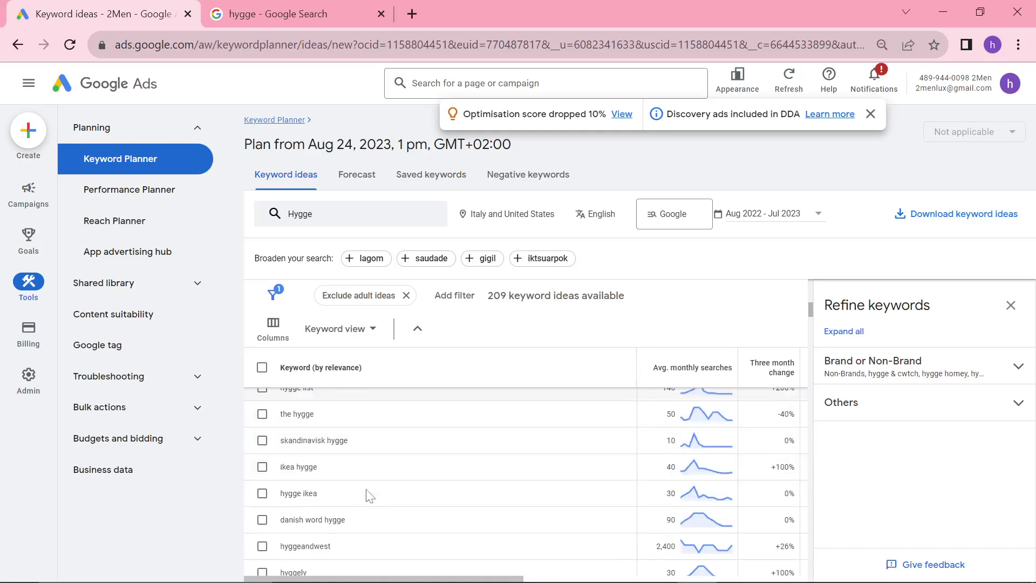
scroll(518, 497, "up", 2)
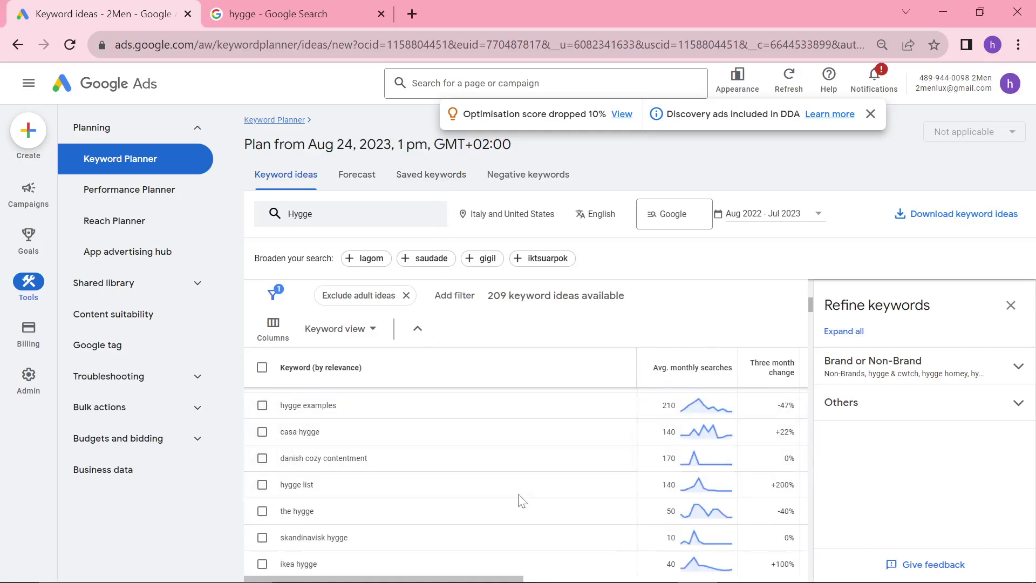
scroll(521, 501, "down", 4)
key("alt+Tab")
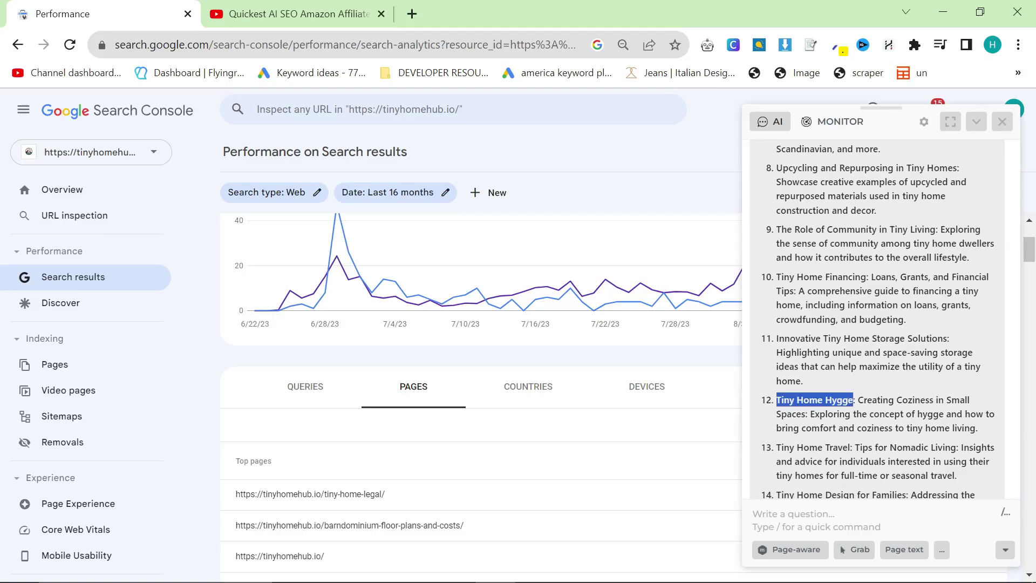
Zoom to 90% and read HARPA's ideas down to idea 20, Tiny Home Learning Spaces for Homeschooling
key("ctrl+plus")
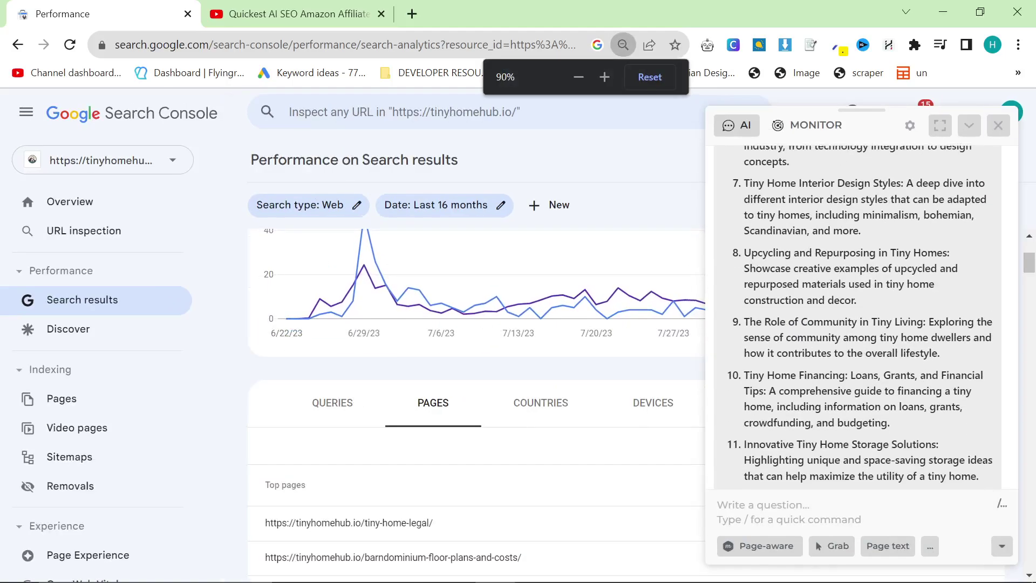
double_click(814, 256)
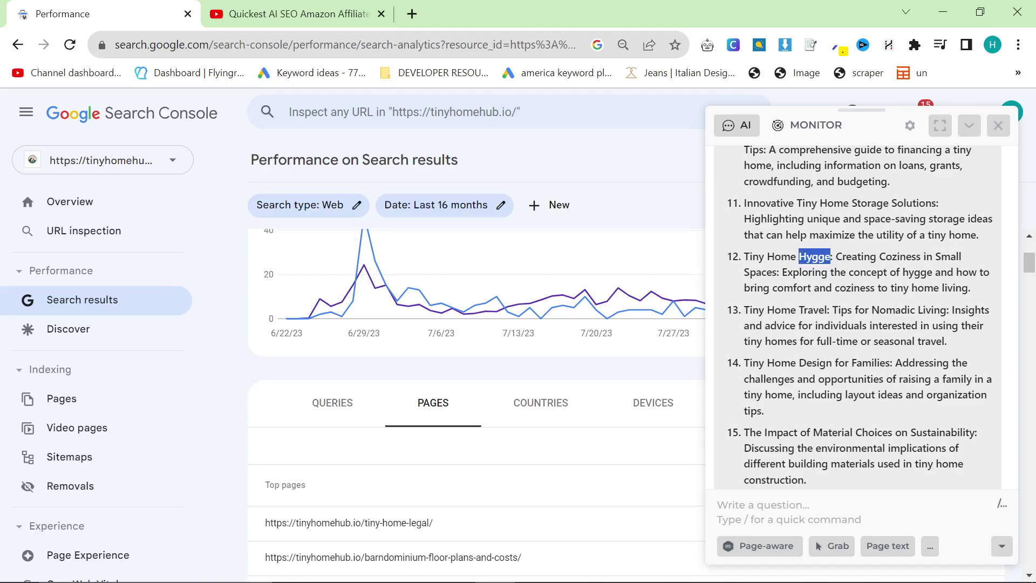
scroll(858, 319, "down", 3)
scroll(846, 429, "down", 3)
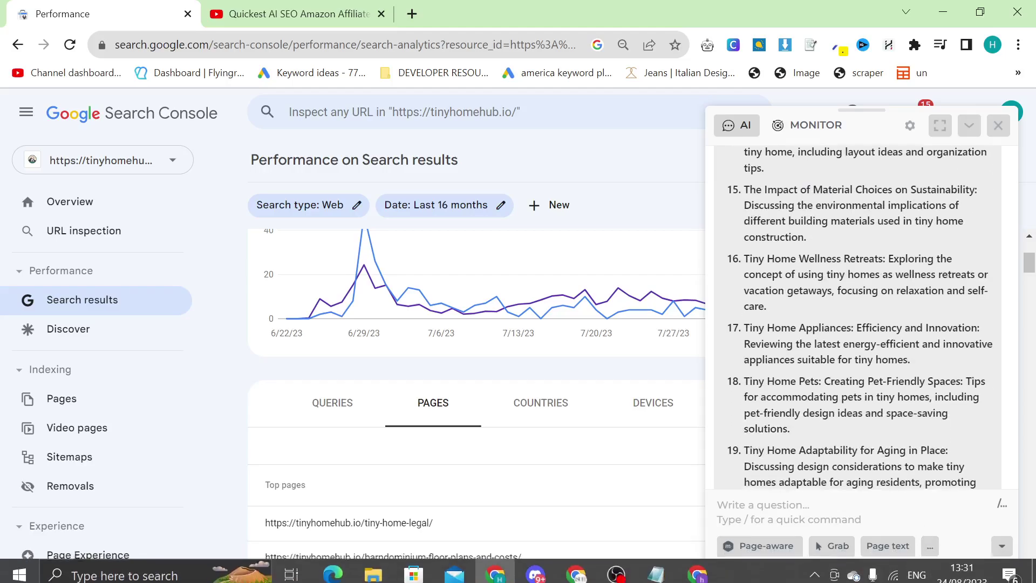
scroll(846, 430, "down", 2)
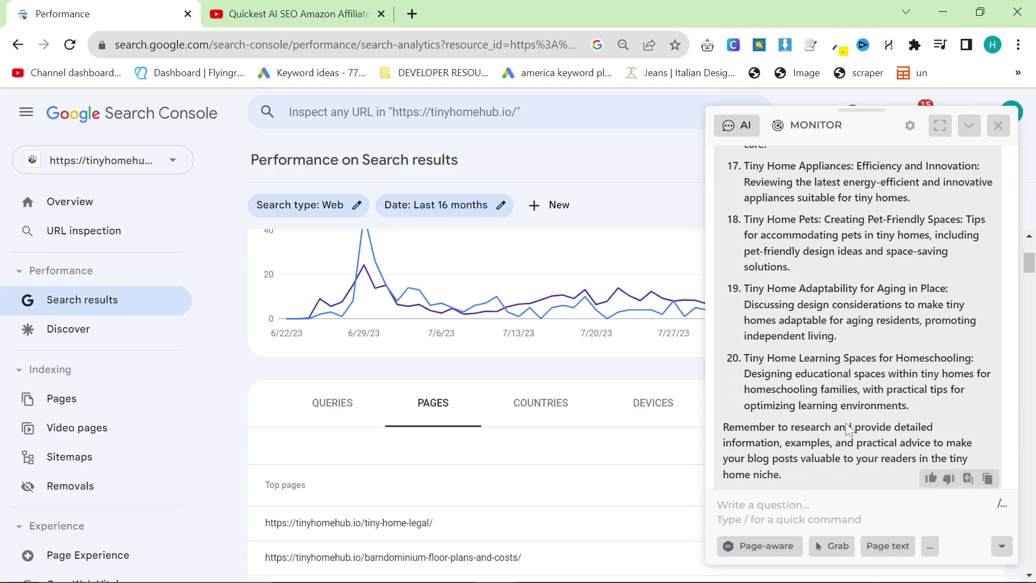
scroll(844, 351, "down", 1)
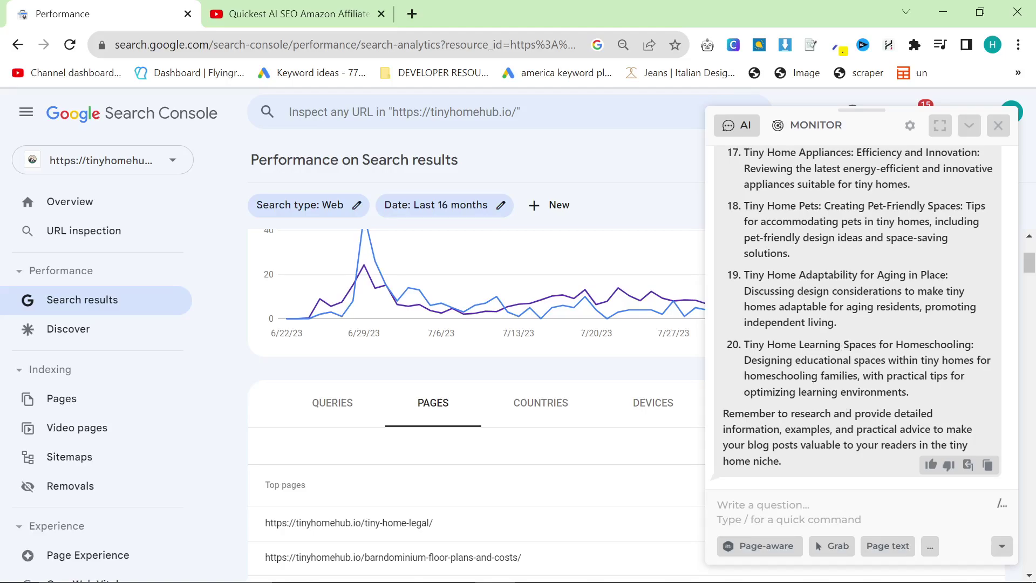
left_click_drag(744, 344, 939, 360)
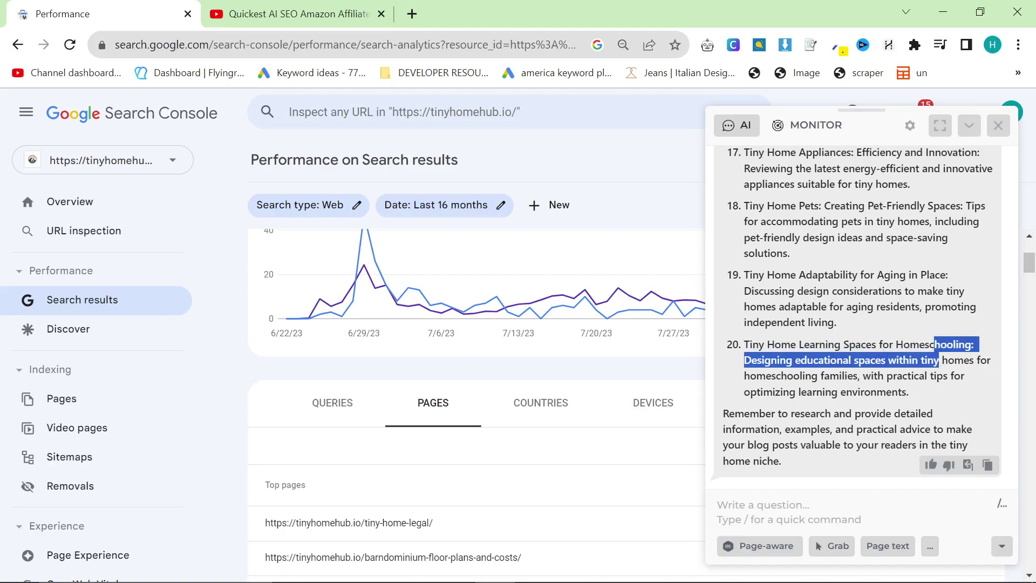
left_click(939, 360)
Ask HARPA: 'Can you give me 20 articles specific for amazon affiliate marketing'
left_click(723, 505)
type("`")
scroll(475, 405, "down", 5)
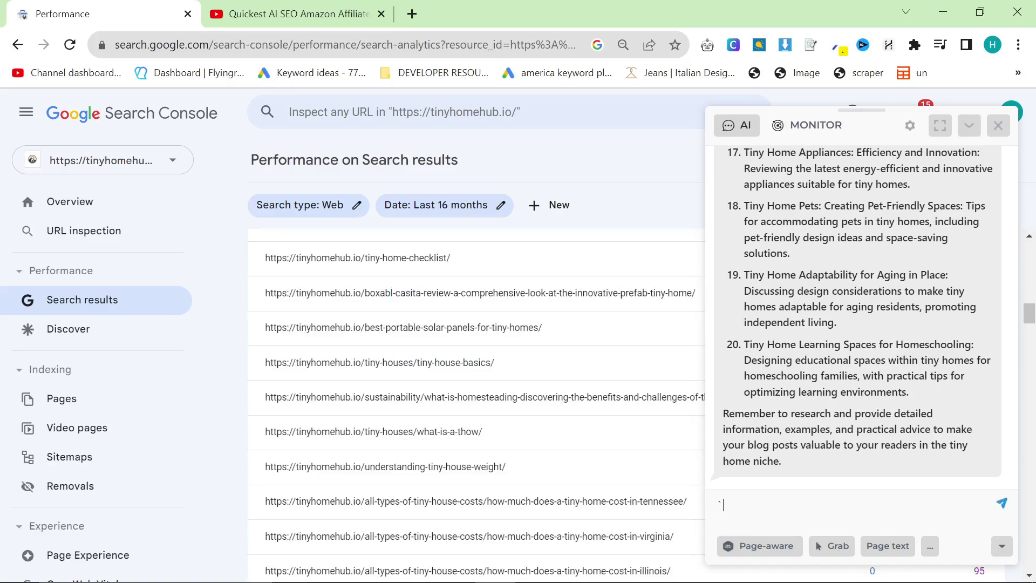
key("BackSpace")
type("Can you give me 20 articles spec")
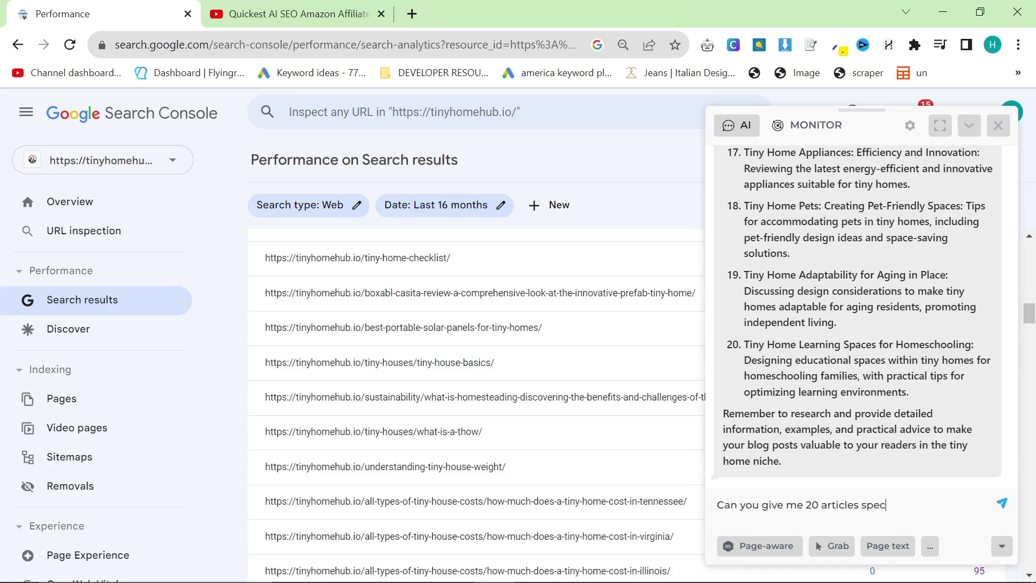
type("ific for amazon affiliat")
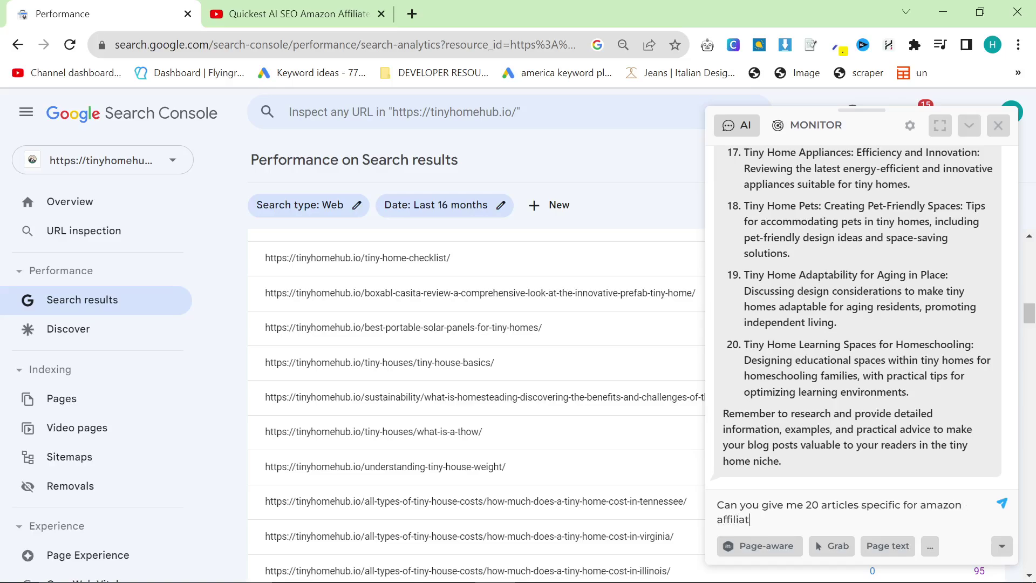
type("e marketing")
key("Return")
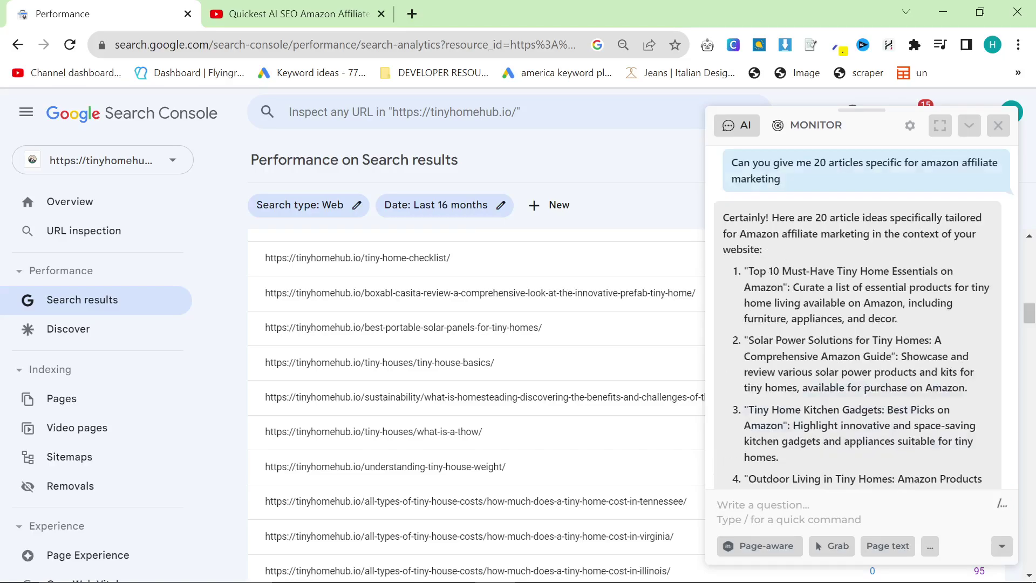
Read through the Amazon affiliate post ideas, such as Tiny Home Kitchen Gadgets
scroll(858, 324, "down", 2)
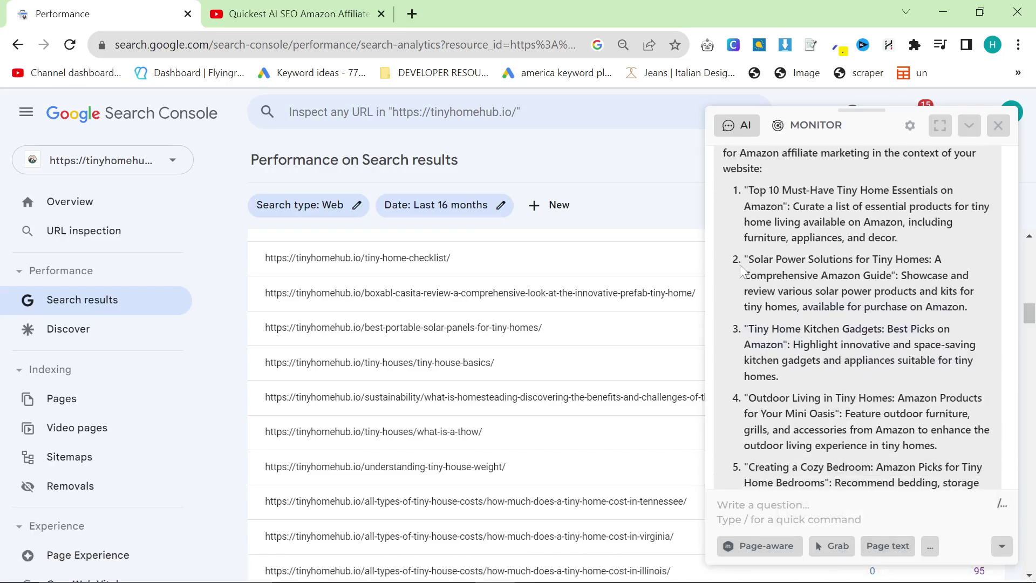
left_click_drag(748, 259, 924, 260)
left_click_drag(750, 259, 867, 260)
scroll(783, 291, "down", 2)
left_click_drag(748, 248, 882, 248)
scroll(882, 248, "down", 2)
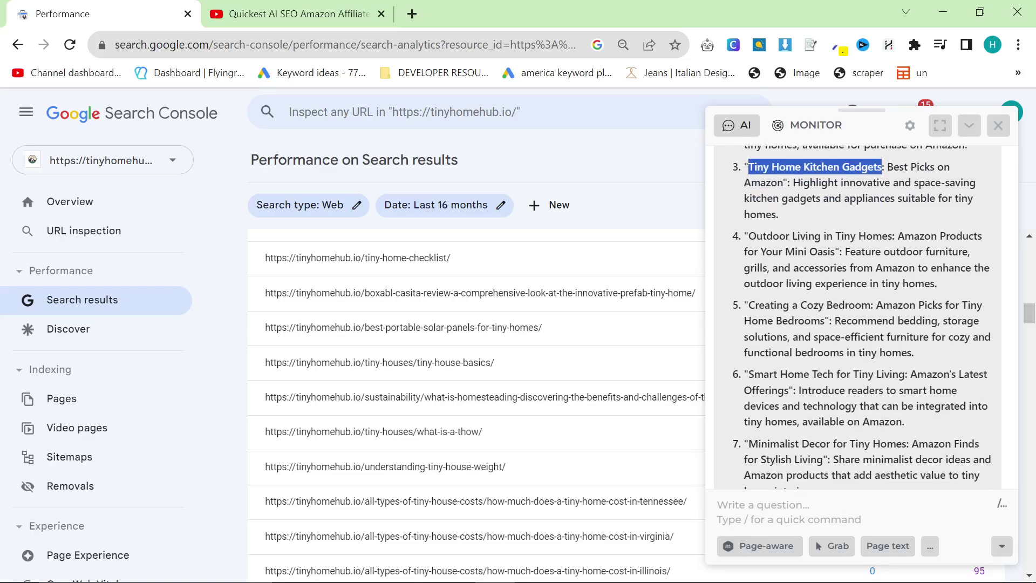
left_click_drag(749, 236, 836, 252)
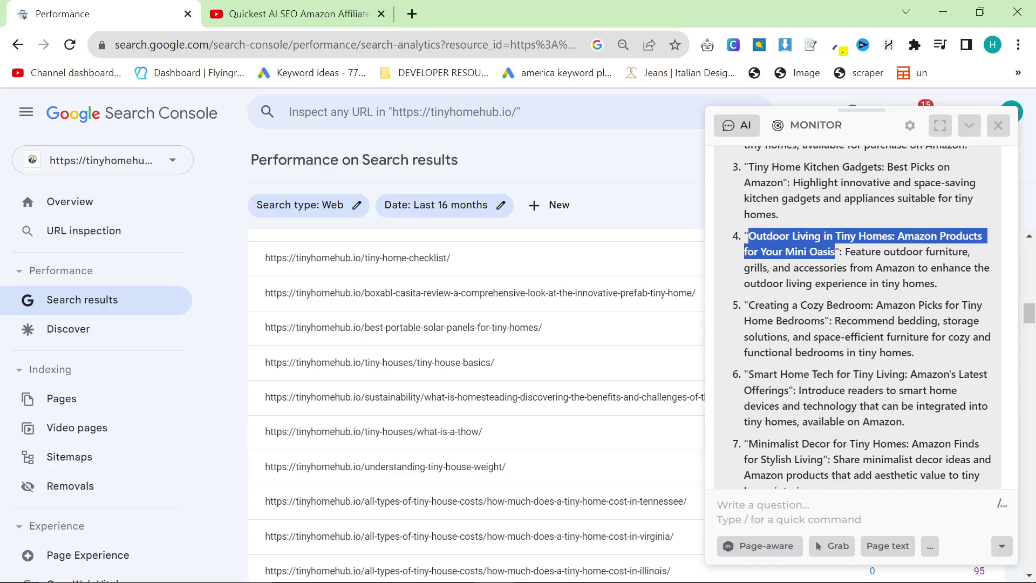
mouse_move(748, 305)
left_mouse_down()
mouse_move(870, 306)
mouse_move(827, 321)
mouse_move(742, 306)
left_mouse_up()
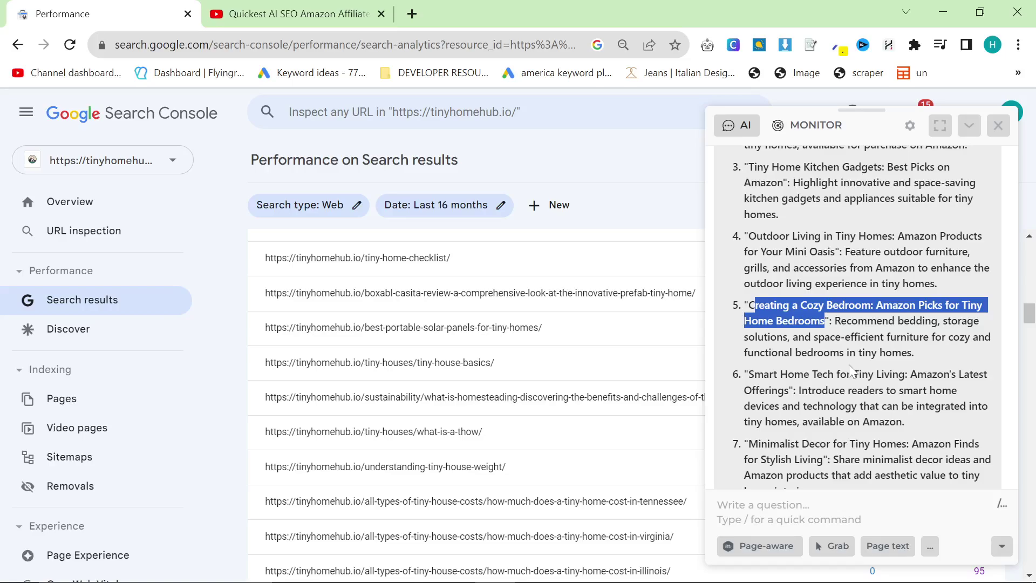
mouse_move(746, 305)
left_mouse_down()
mouse_move(777, 305)
mouse_move(748, 305)
left_mouse_up()
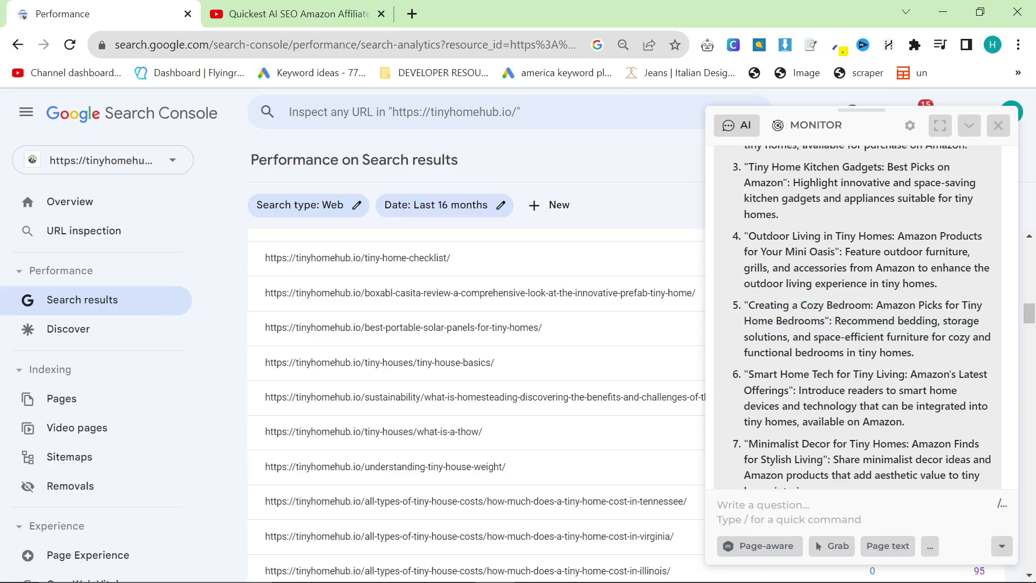
scroll(858, 319, "down", 2)
scroll(858, 318, "up", 6)
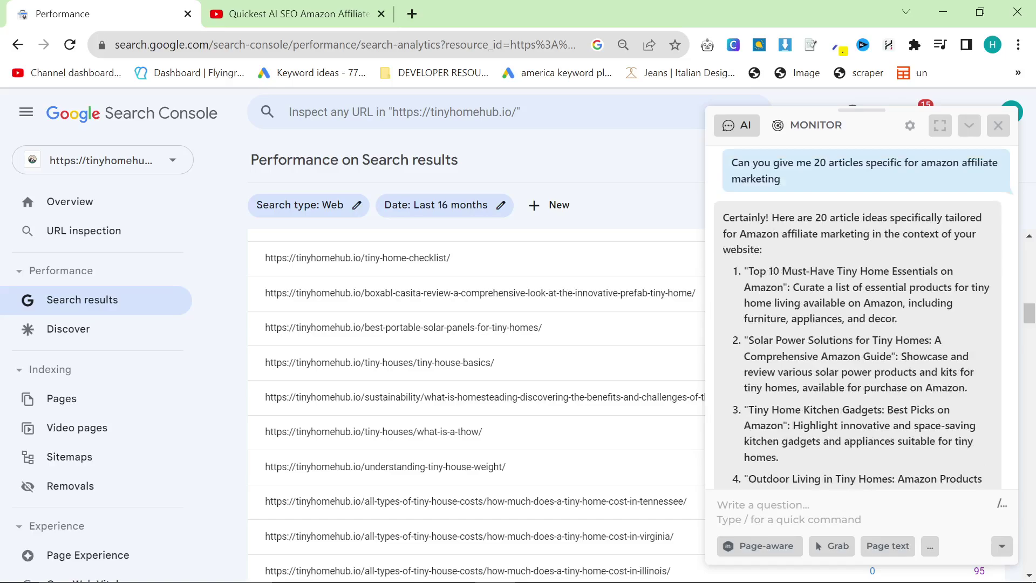
scroll(858, 318, "down", 20)
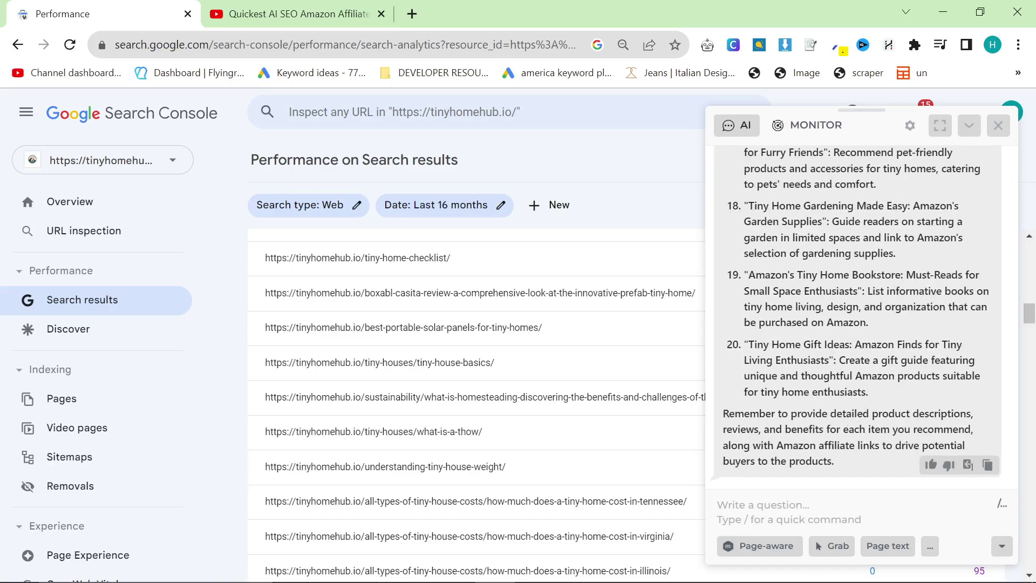
scroll(859, 318, "up", 10)
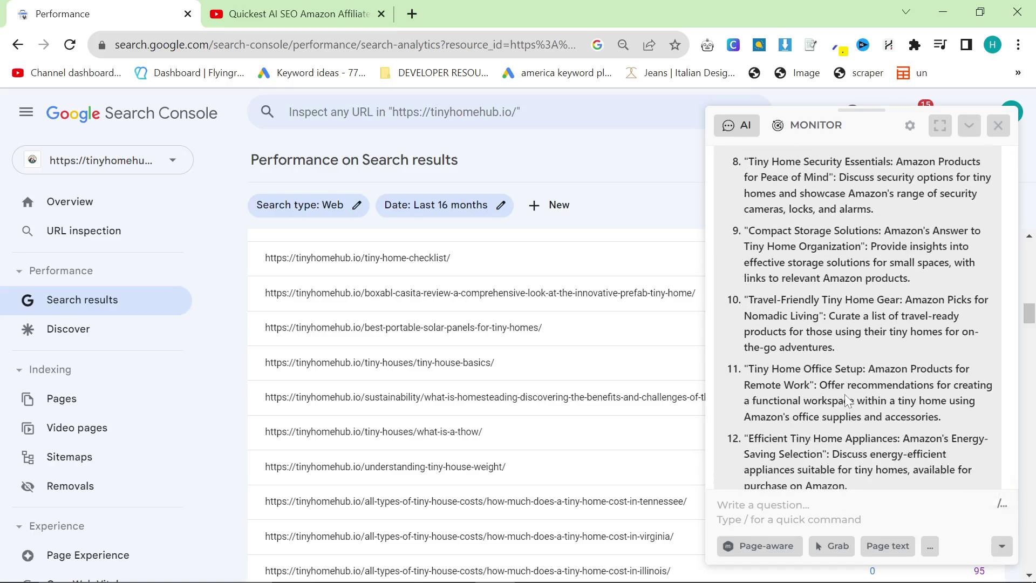
Open Notepad holding the saved Amazon affiliate article ideas
key("super")
type("note")
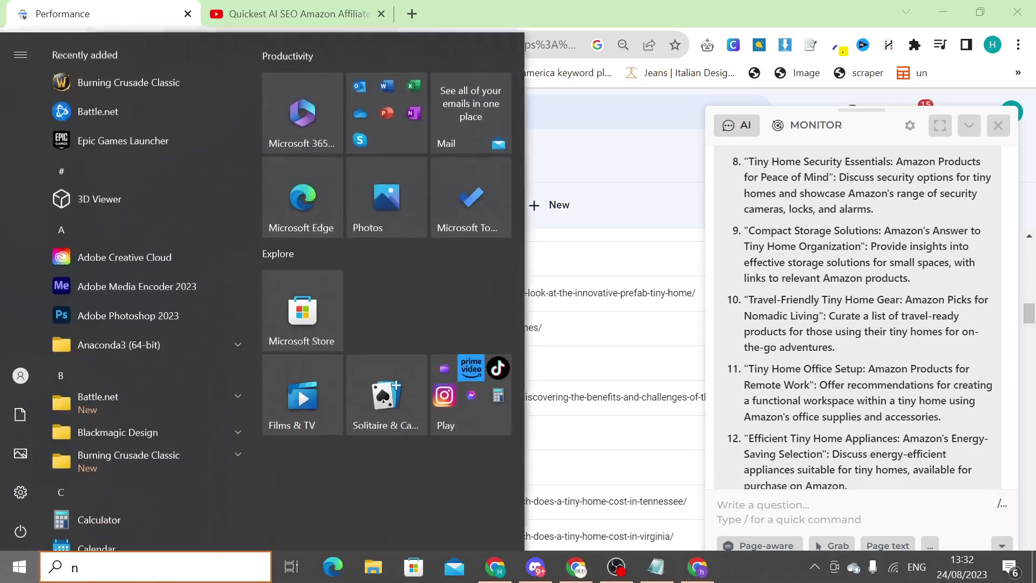
left_click(156, 123)
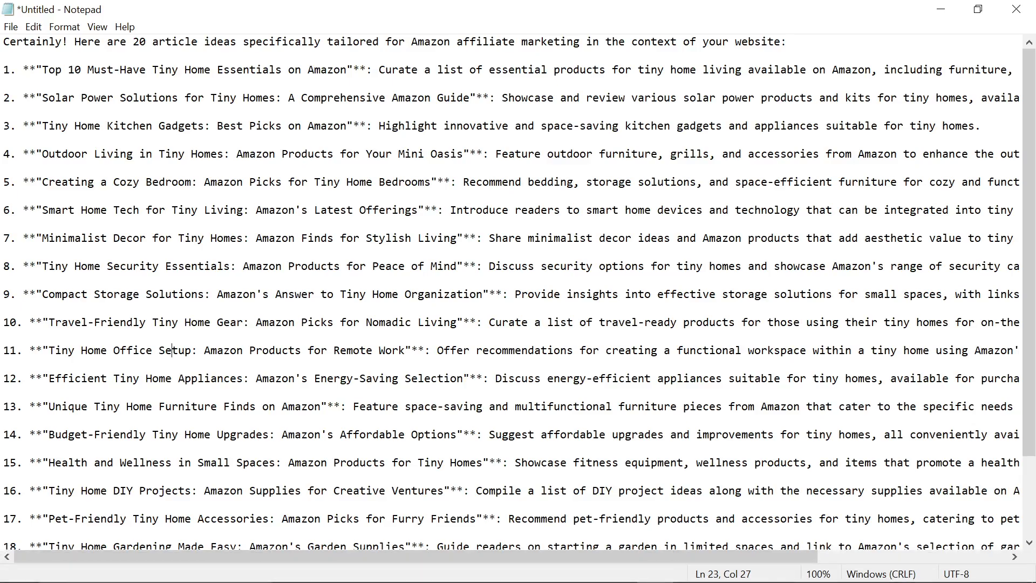
Select the 'Creating a Cozy Bedroom: Amazon Picks for Tiny Home Bedrooms' title and return to Chrome
key("ctrl+f")
key("Escape")
left_click_drag(42, 182, 431, 182)
key("ctrl+c")
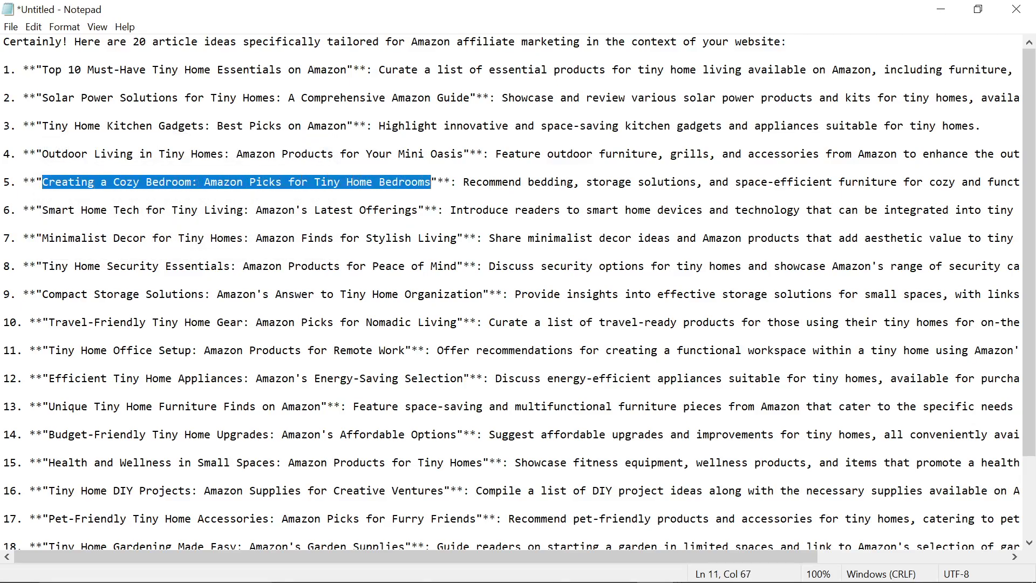
key("alt+Tab")
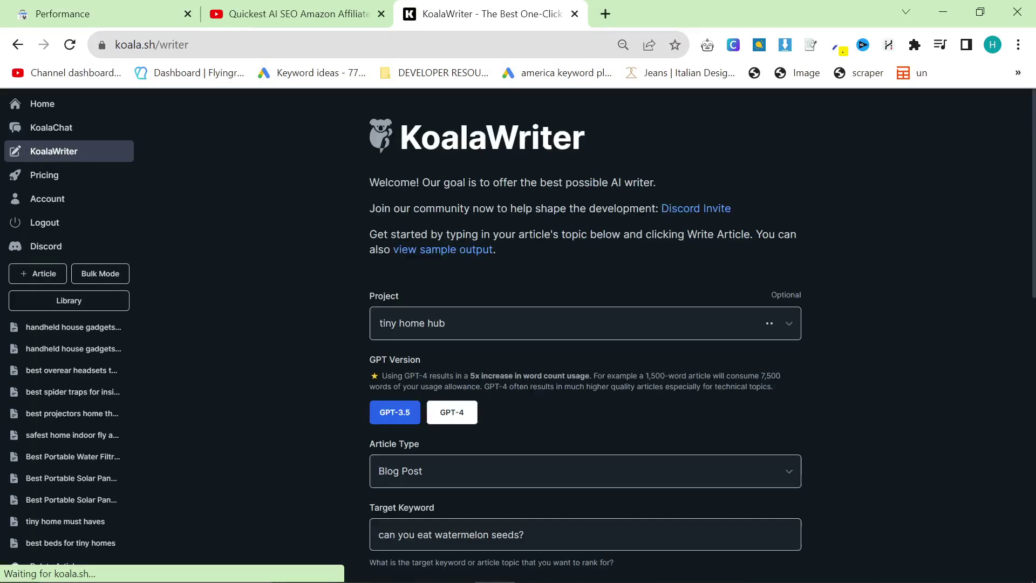
Replace the target keyword with 'Creating a Cozy Bedroom In A Tiny Home'
scroll(576, 346, "down", 3)
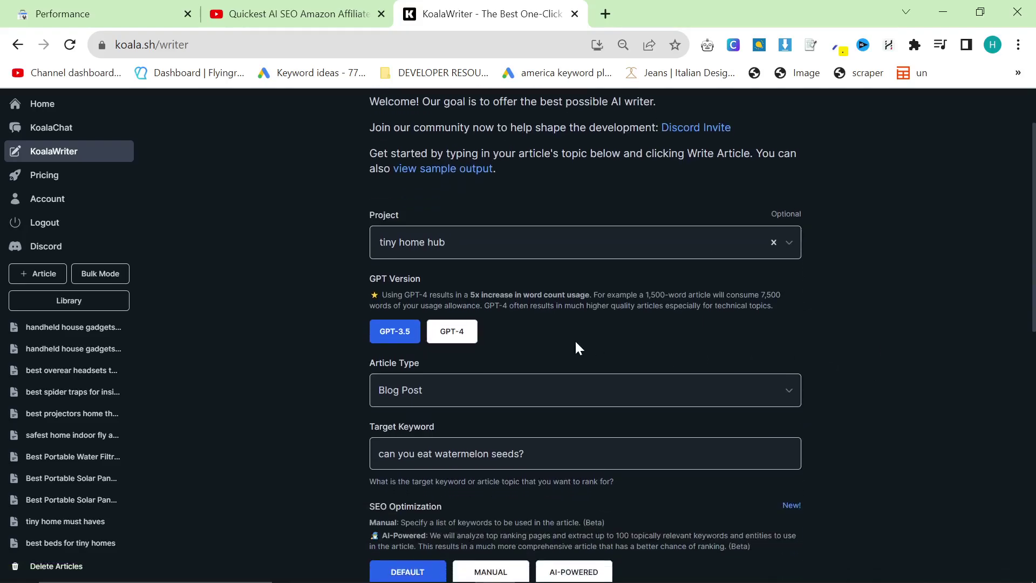
left_click_drag(540, 372, 336, 356)
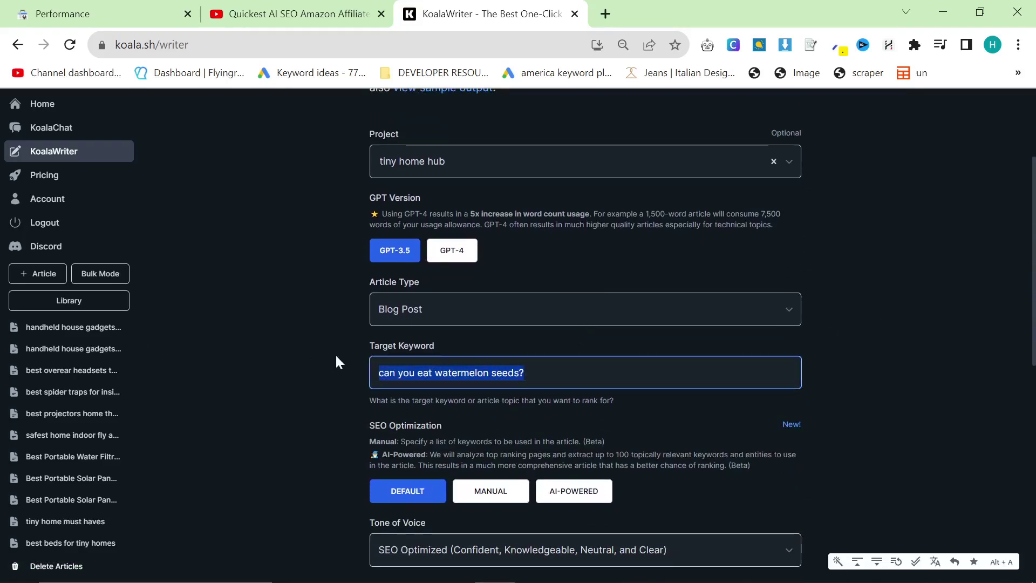
key("ctrl+v")
left_click_drag(499, 373, 803, 384)
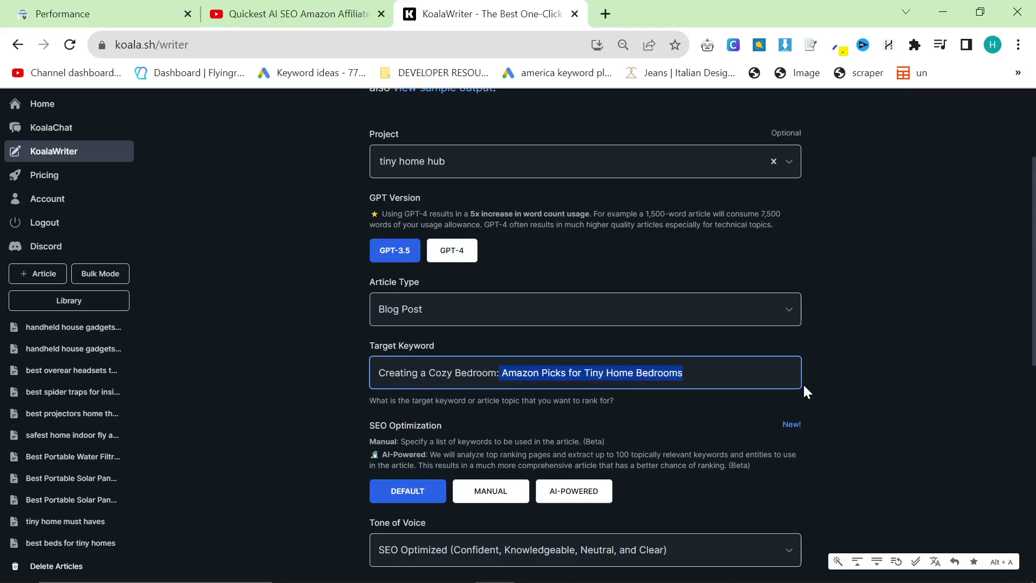
key("BackSpace")
key("BackSpace")
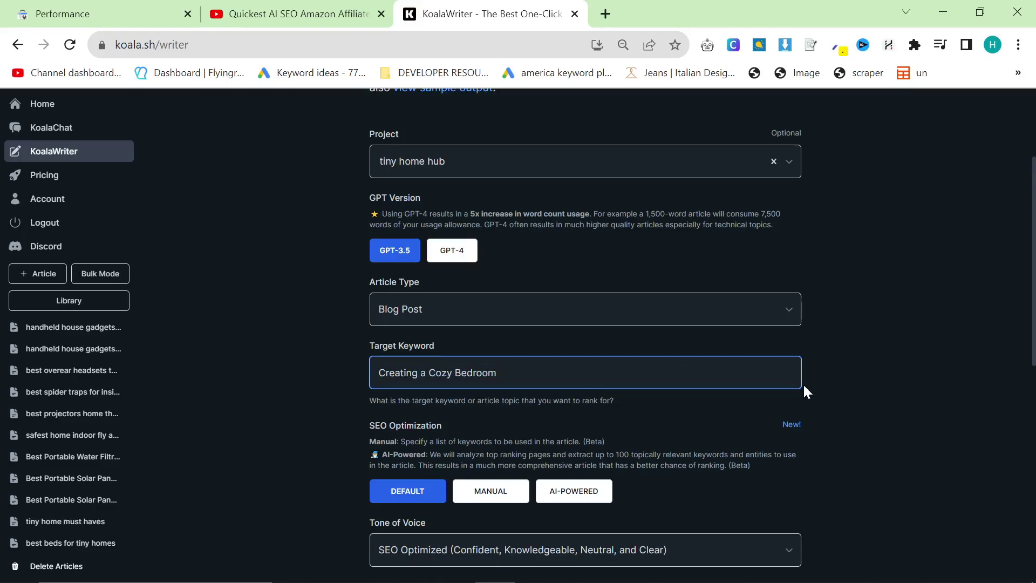
type("In A Tiny Home")
left_click(811, 384)
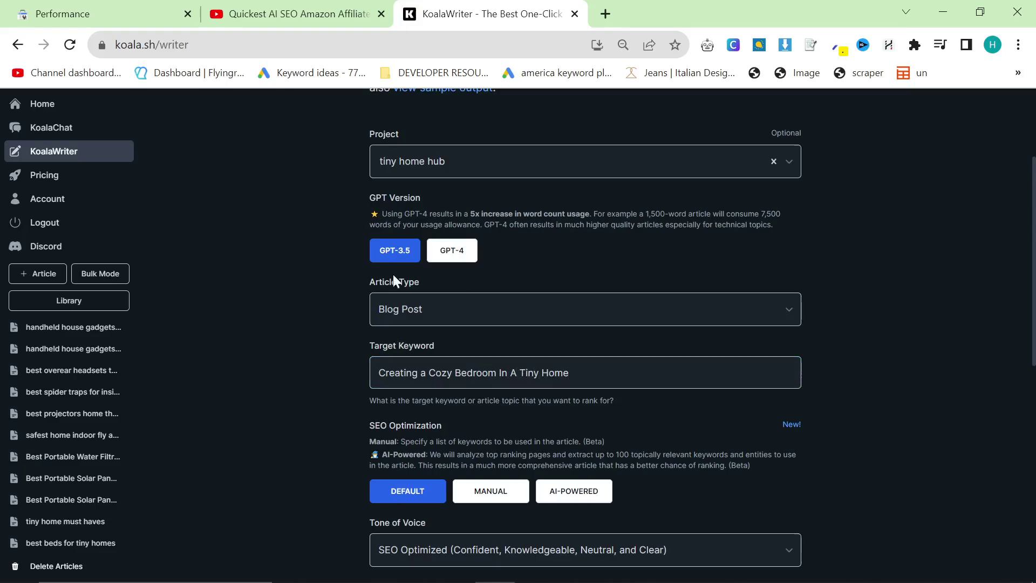
Make the article an Amazon Product Roundup with 15 products
left_click(483, 313)
left_click(448, 341)
scroll(540, 436, "down", 2)
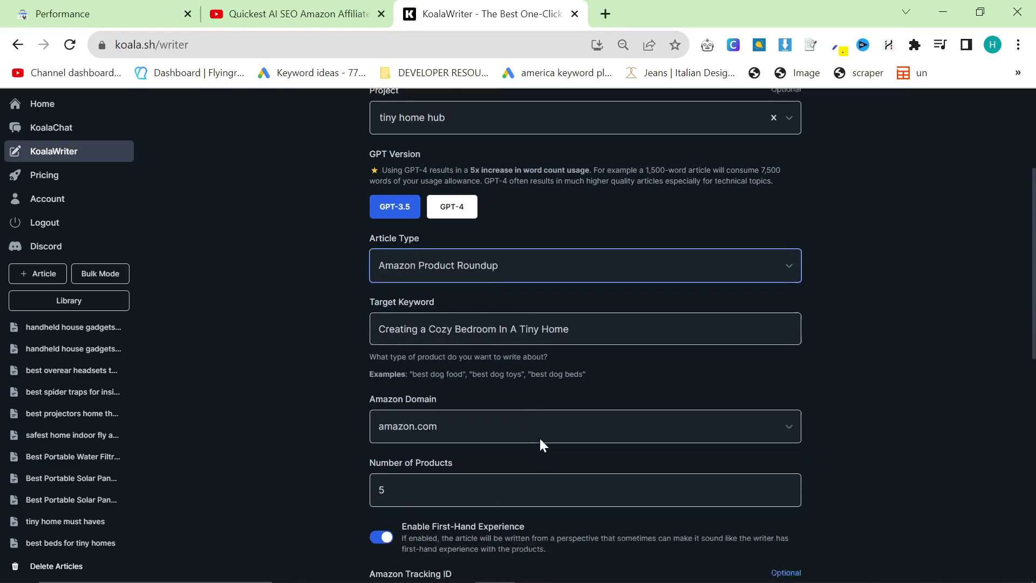
type("1")
scroll(355, 453, "down", 2)
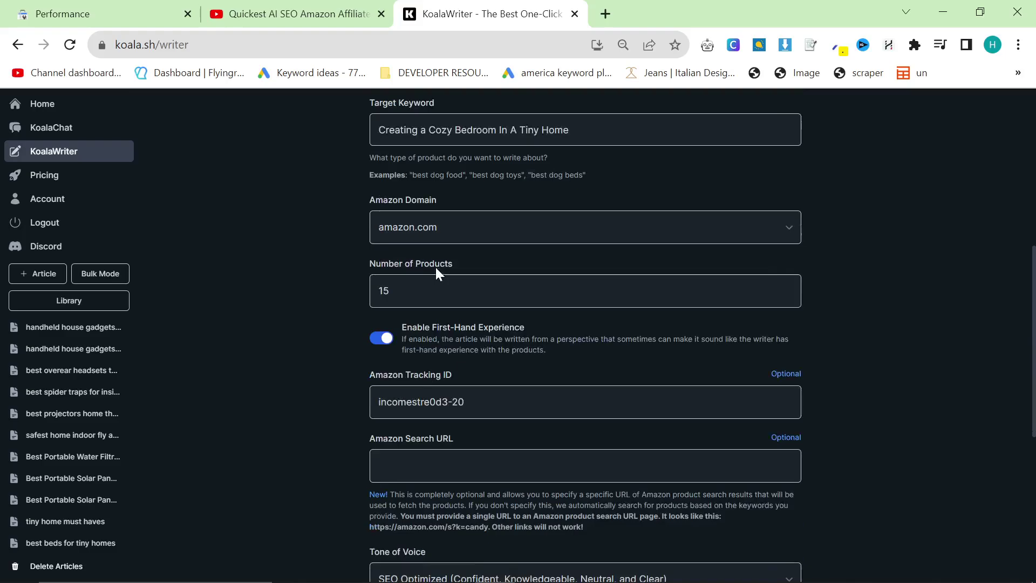
scroll(355, 438, "down", 4)
scroll(352, 412, "up", 1)
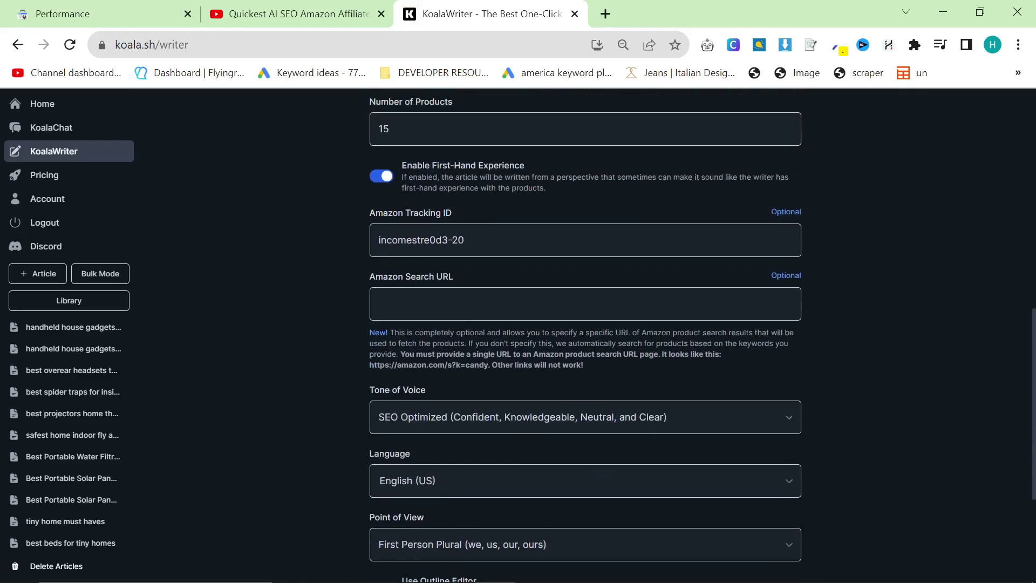
Keep the Amazon tracking ID and leave the Amazon search URL empty
left_click_drag(470, 240, 316, 240)
left_click(305, 337)
left_click(439, 303)
left_click(305, 338)
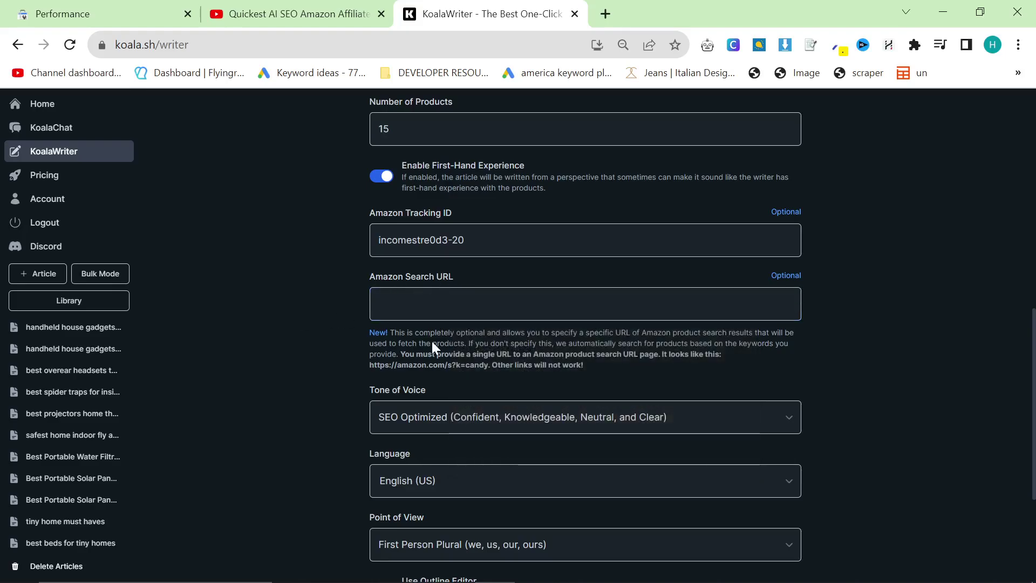
scroll(432, 345, "down", 4)
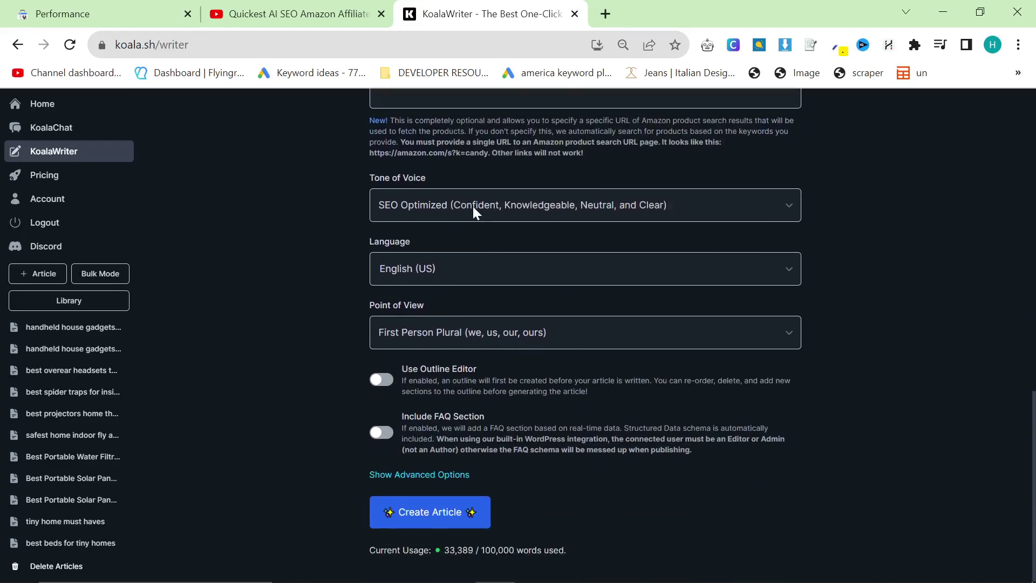
Scroll the generating article to the first product's pros and cons
scroll(517, 488, "up", 10)
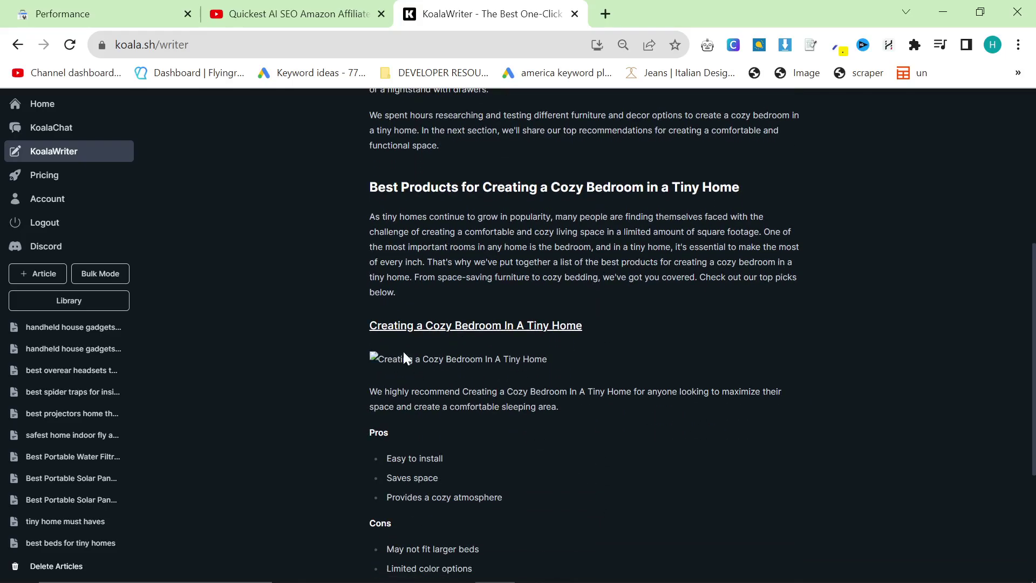
Open the first product's Amazon link, then return to the finished 943-word article
left_click(457, 330)
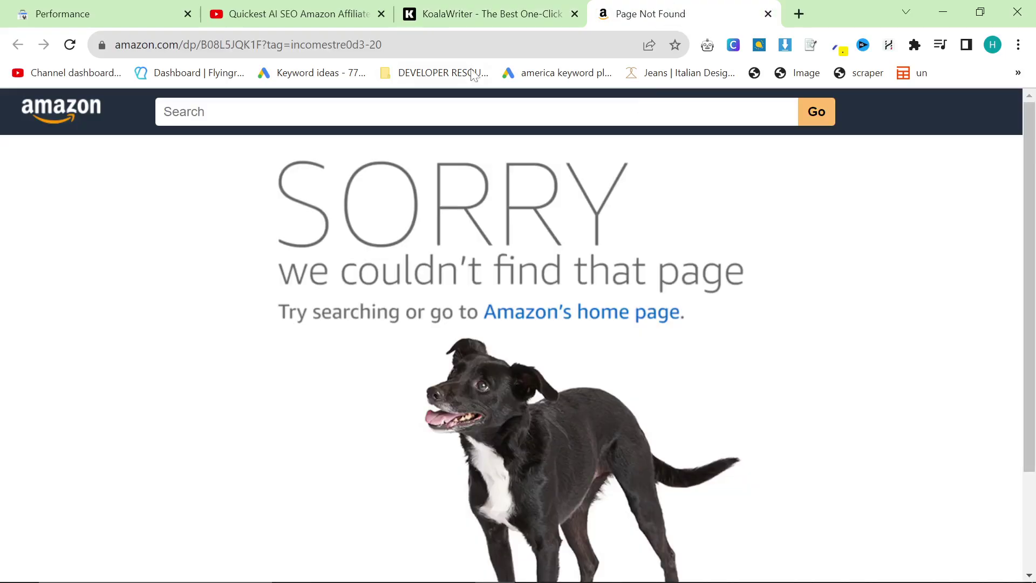
left_click(486, 14)
scroll(542, 371, "down", 9)
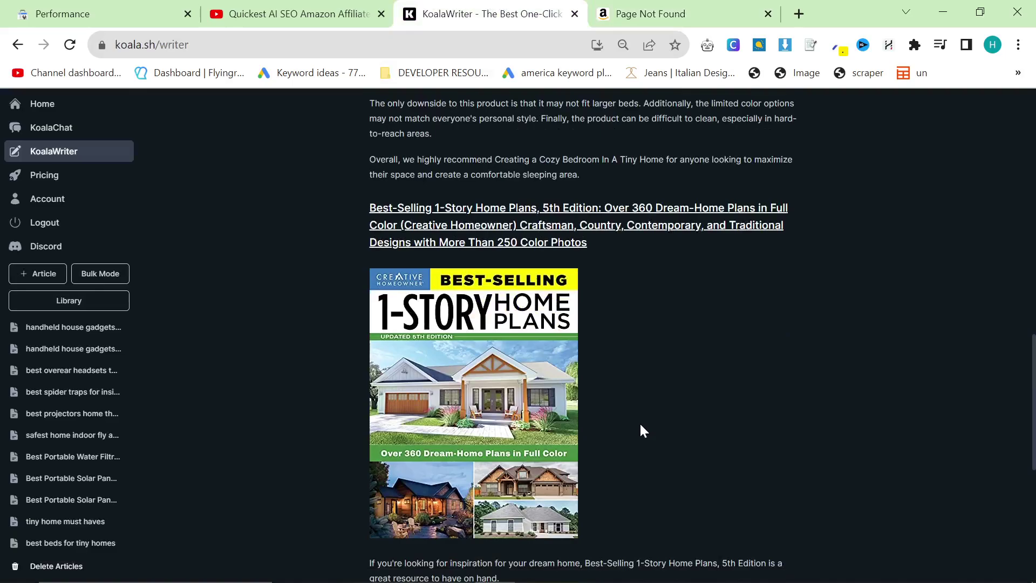
scroll(640, 422, "down", 7)
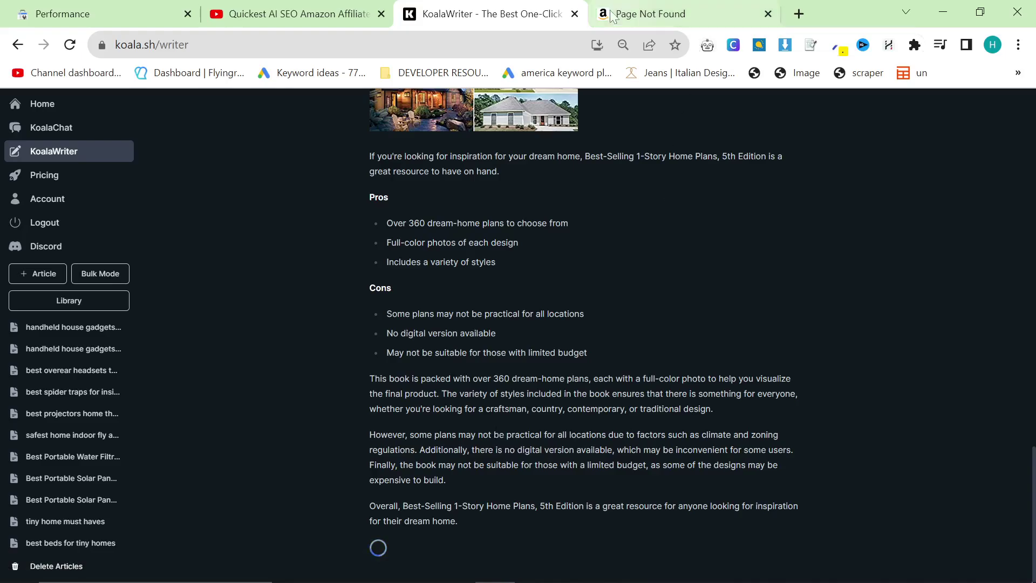
scroll(682, 460, "down", 5)
scroll(807, 382, "up", 6)
scroll(804, 394, "up", 15)
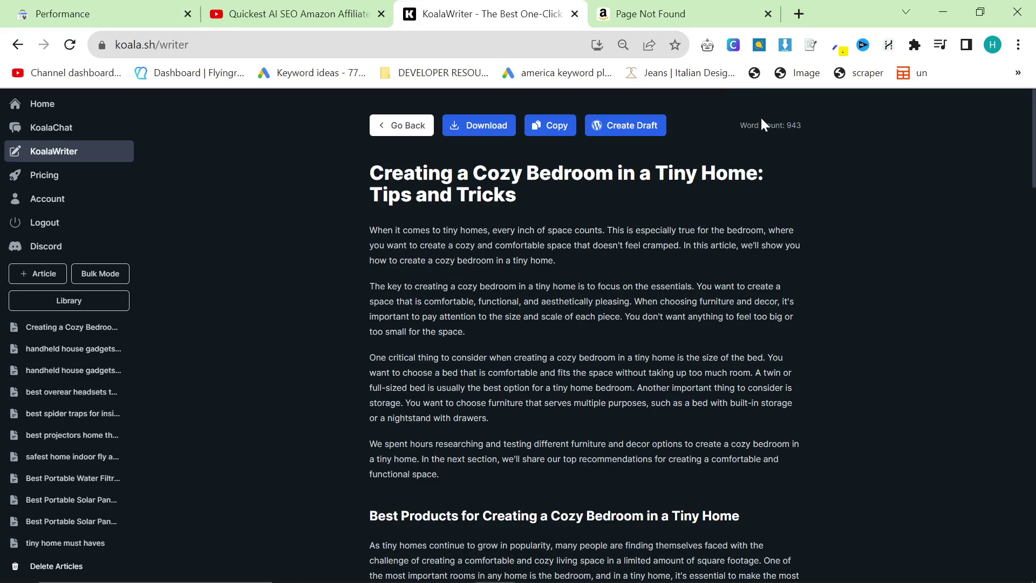
mouse_move(811, 581)
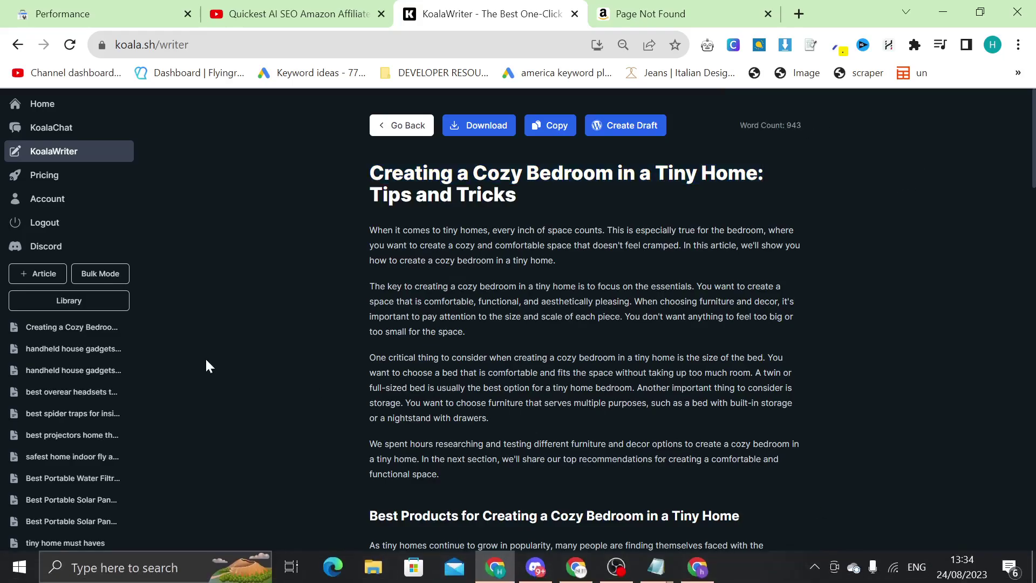
Back on the new-article form, delete 'Creating a Cozy' from the target keyword
left_click(81, 153)
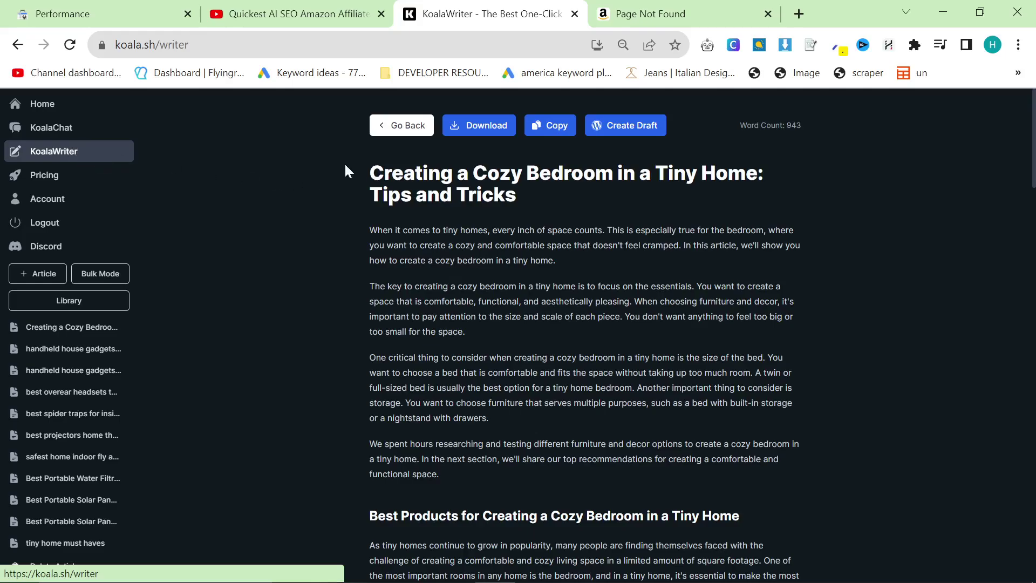
scroll(537, 499, "down", 2)
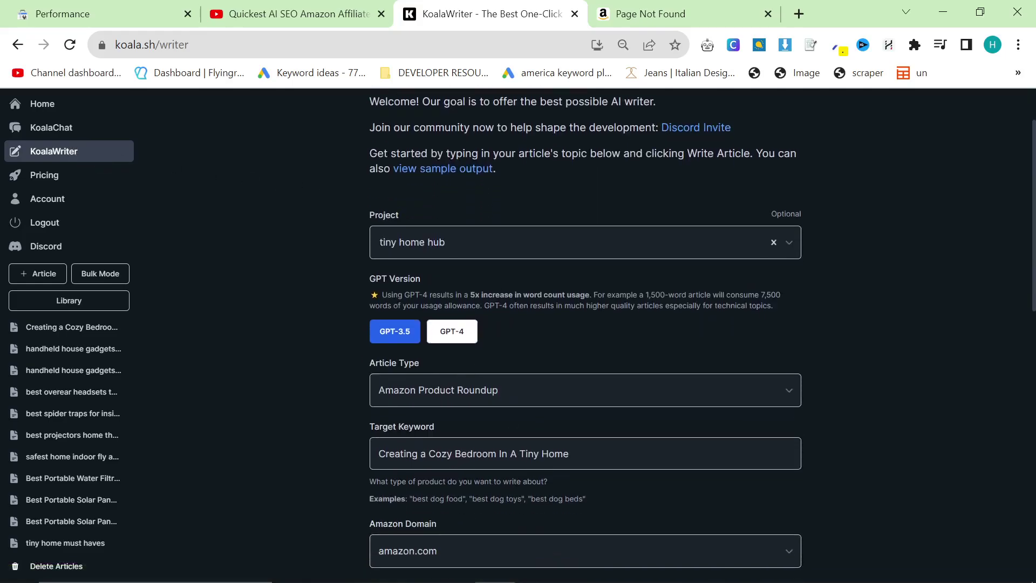
double_click(440, 453)
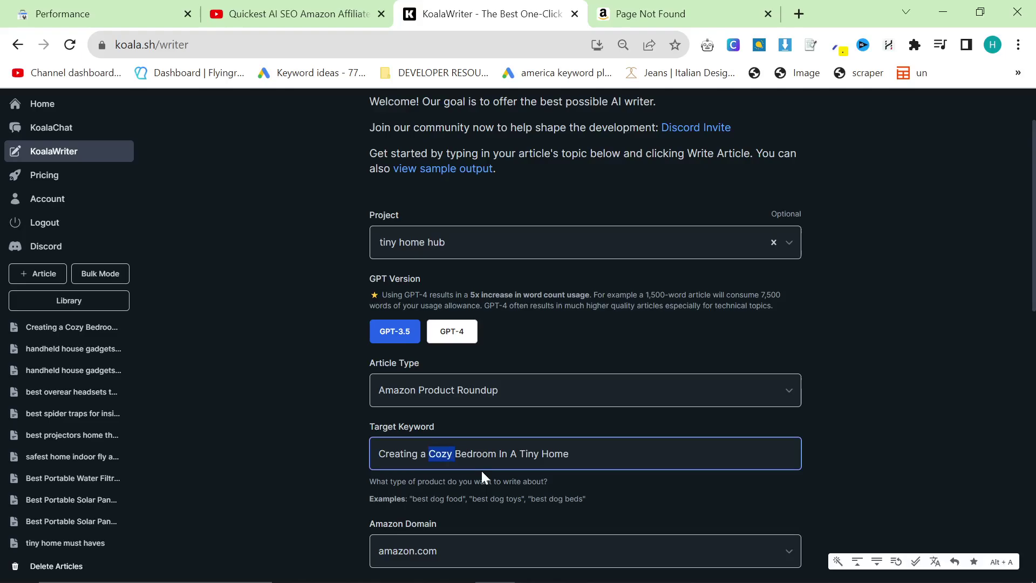
key("BackSpace")
key("BackSpace")
key("BackSpace")
key("BackSpace")
key("BackSpace")
key("BackSpace")
key("BackSpace")
key("BackSpace")
key("BackSpace")
key("BackSpace")
key("BackSpace")
key("BackSpace")
key("BackSpace")
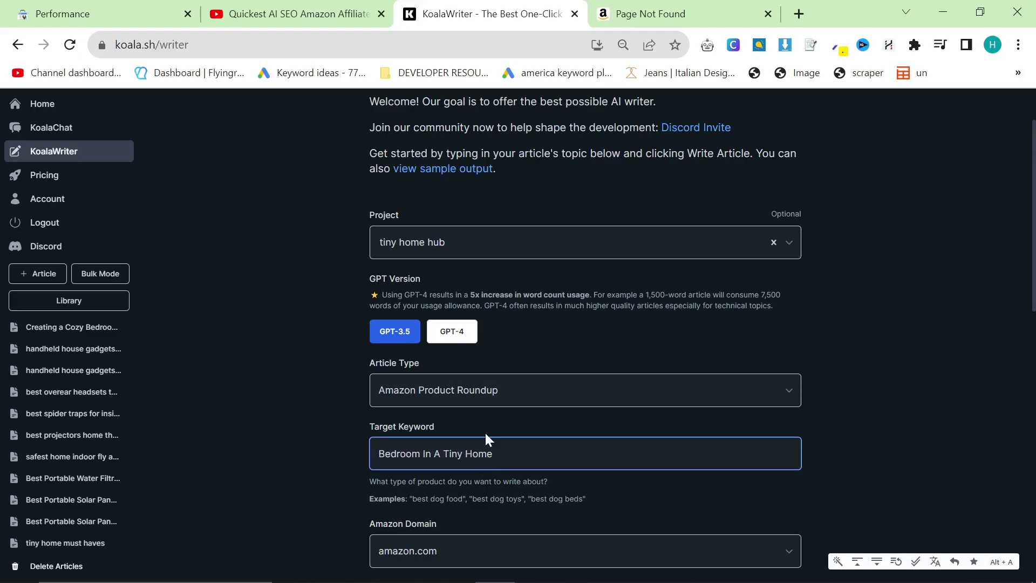
type("Ma")
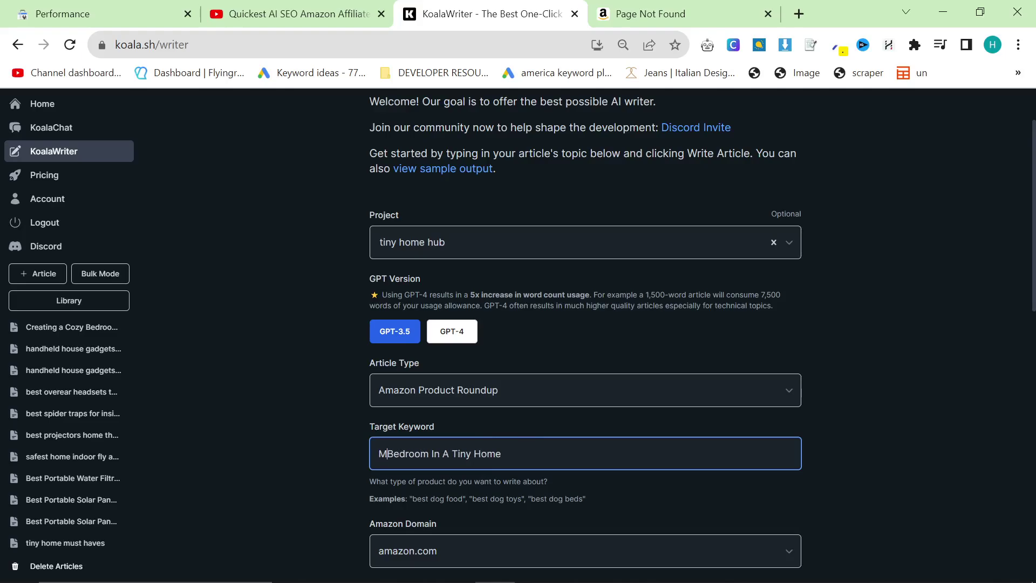
key("BackSpace")
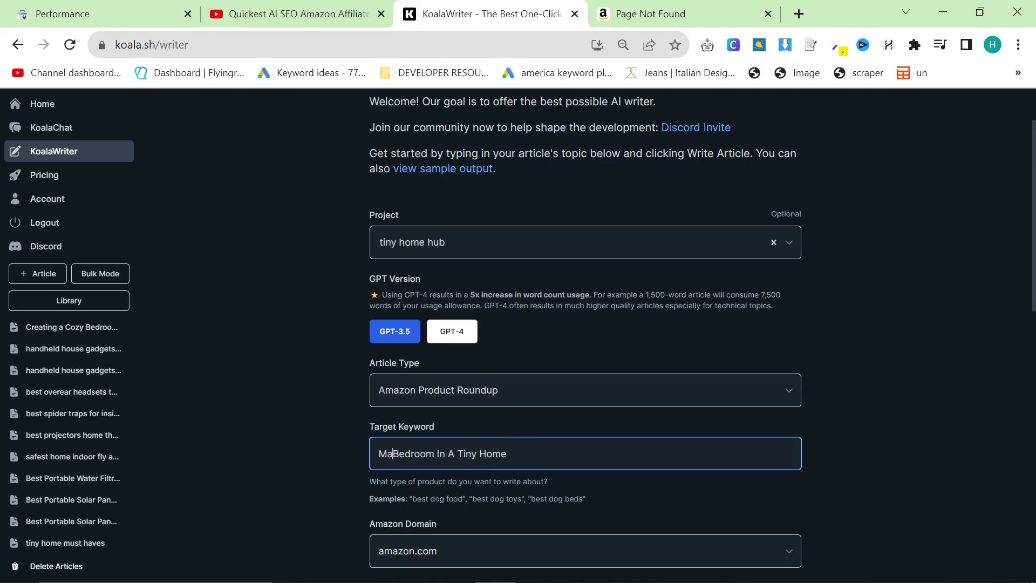
key("BackSpace")
key("BackSpace")
Complete the keyword as 'Bedroom Things In A Tiny Home', copy it, and go to Amazon
key("ctrl+a")
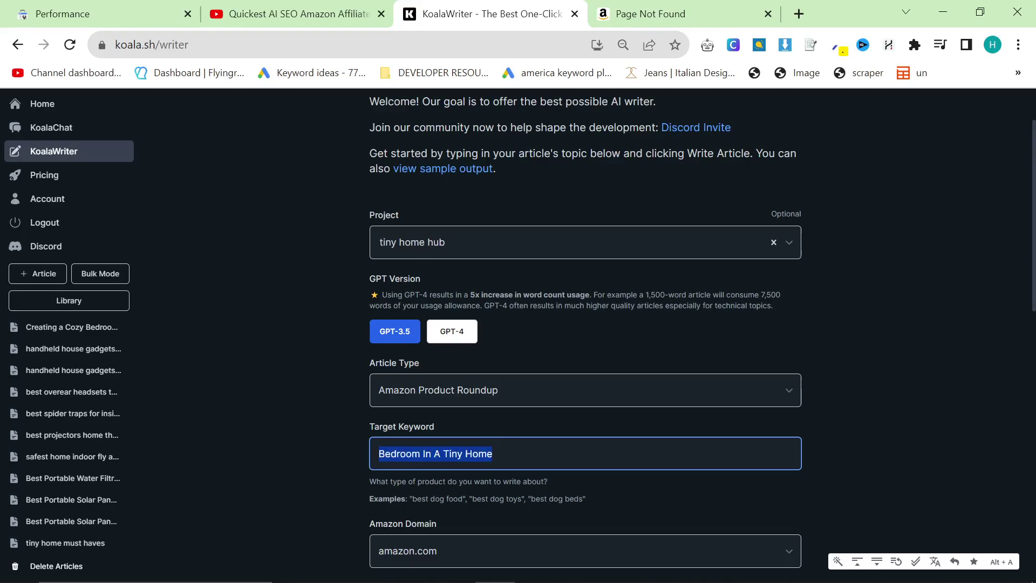
key("End")
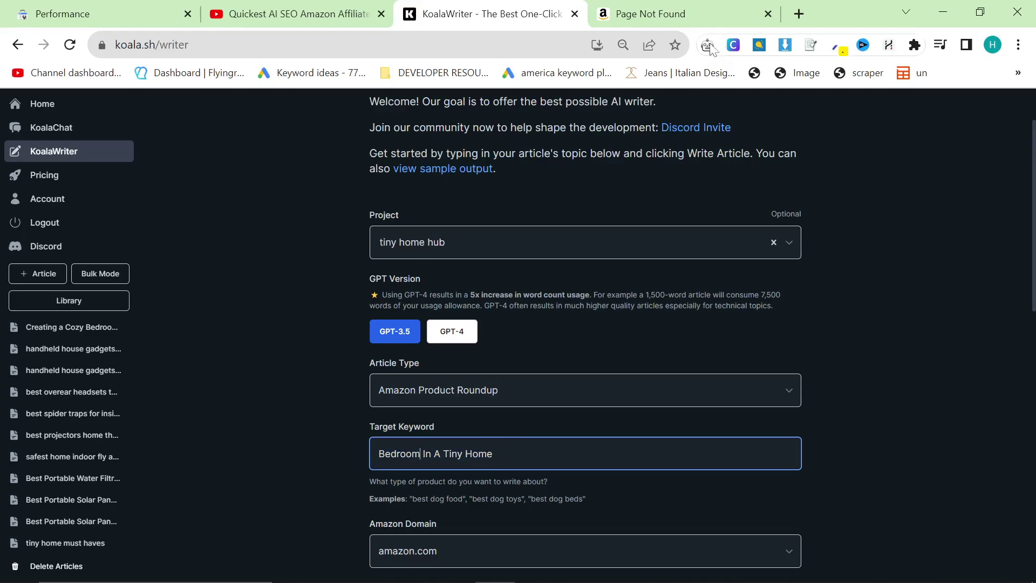
key("ctrl+Left")
key("ctrl+Left")
key("ctrl+Left")
key("ctrl+Left")
type("Things")
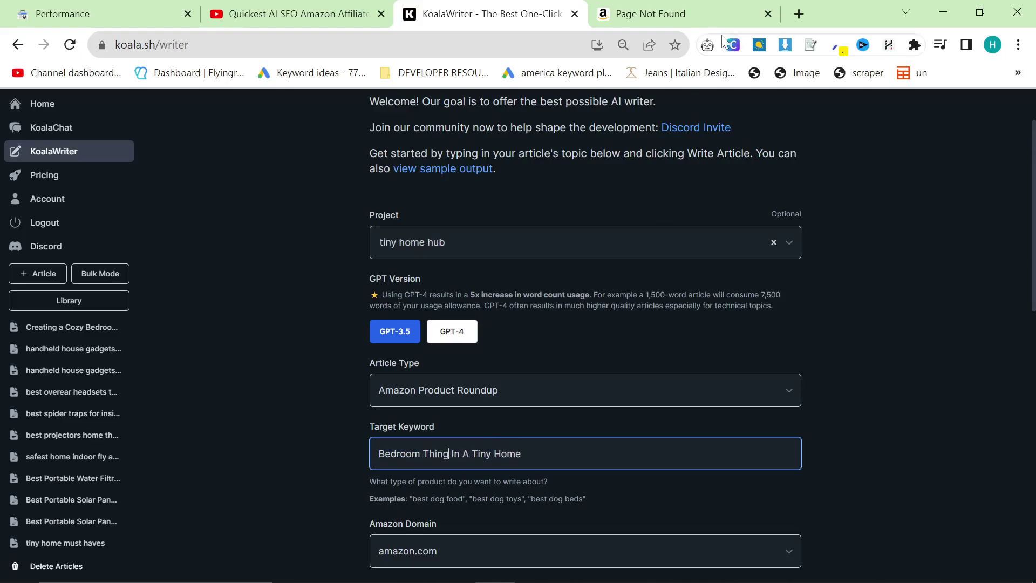
key("ctrl+a")
key("ctrl+c")
left_click(699, 12)
Search Amazon for 'Bedroom Things In A Tiny Home' and browse curtains, dressers, lamps and succulents
left_click(446, 112)
key("ctrl+v")
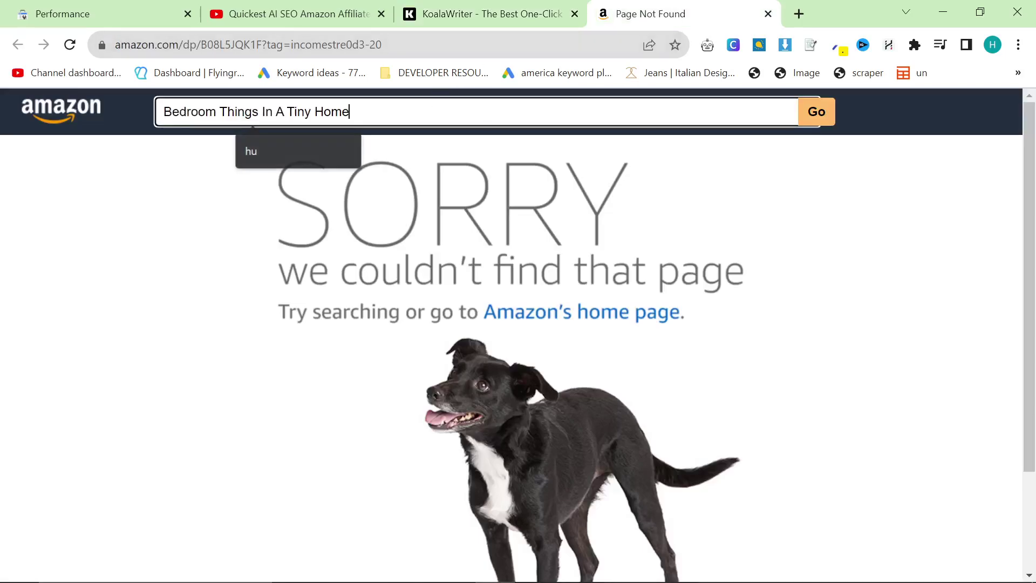
key("Return")
scroll(365, 276, "down", 7)
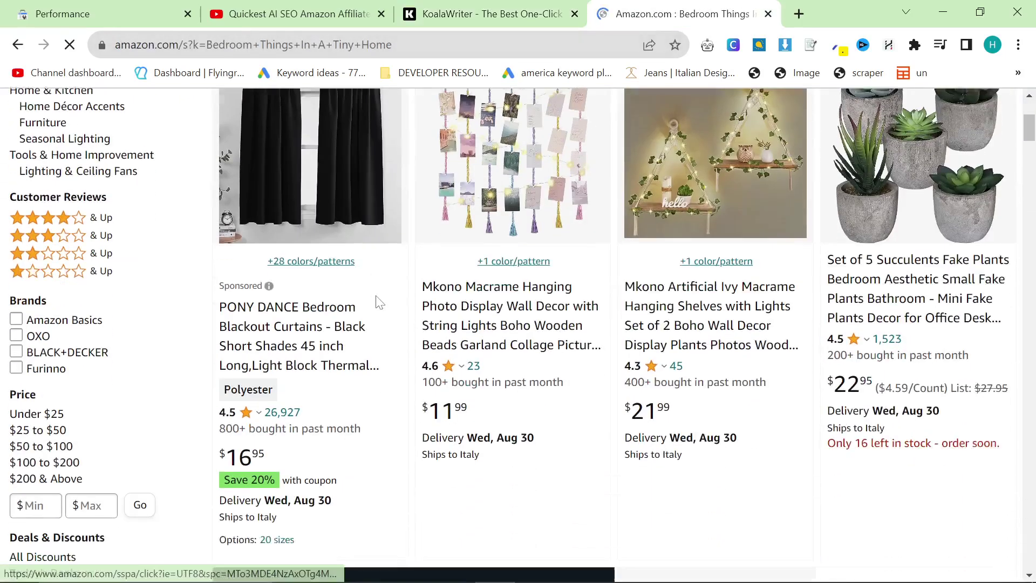
scroll(653, 162, "up", 3)
scroll(710, 229, "down", 12)
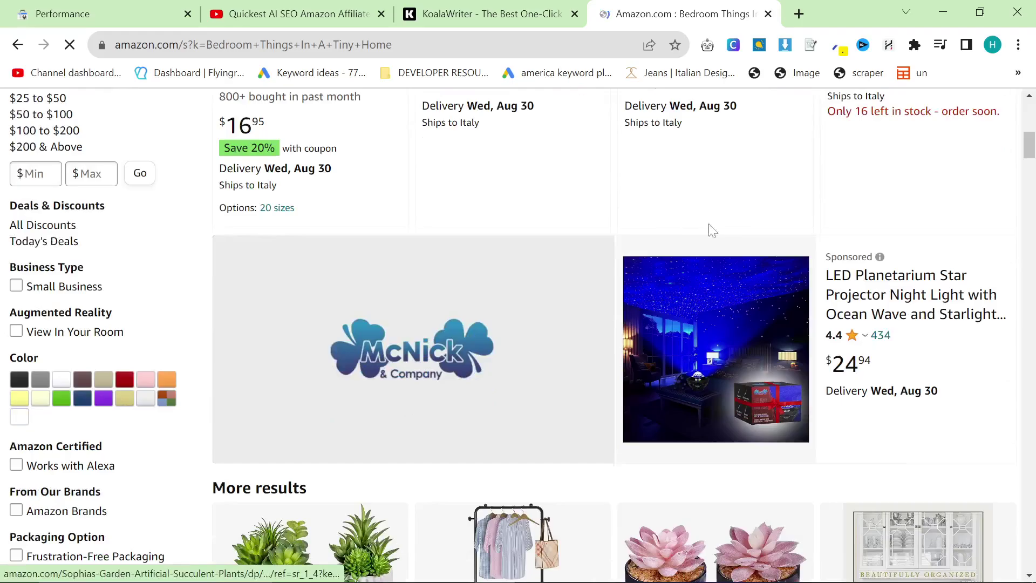
scroll(619, 339, "down", 3)
scroll(619, 339, "down", 20)
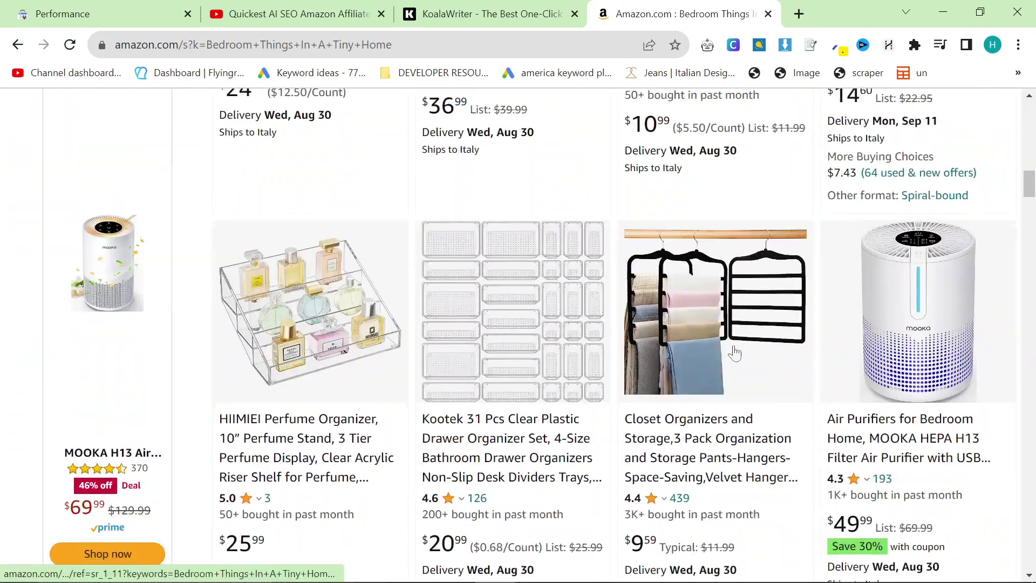
scroll(585, 477, "down", 7)
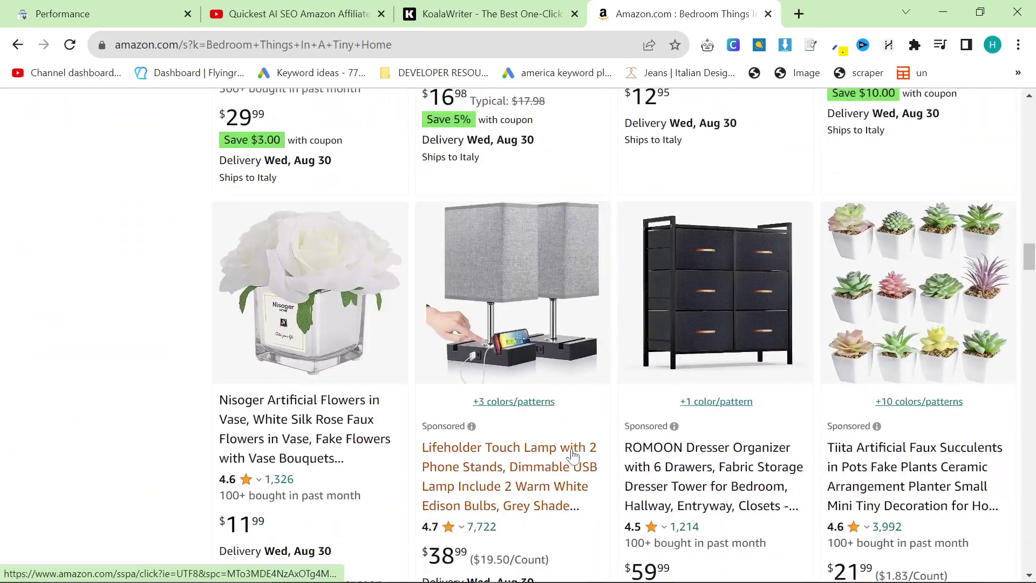
Review the KoalaWriter form and create the 'Bedroom Things In A Tiny Home' roundup article
left_click(488, 14)
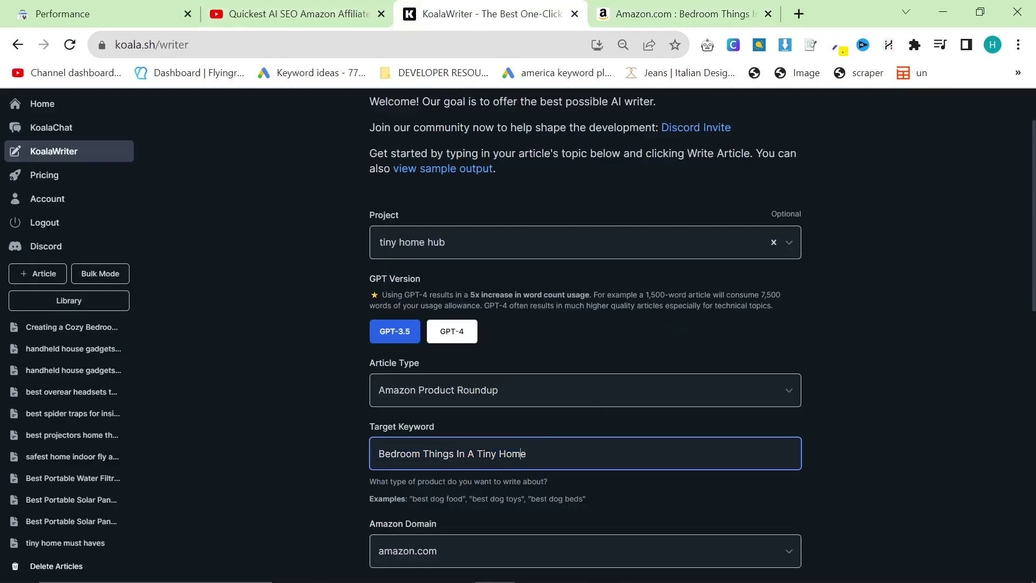
left_click(916, 436)
scroll(493, 415, "down", 10)
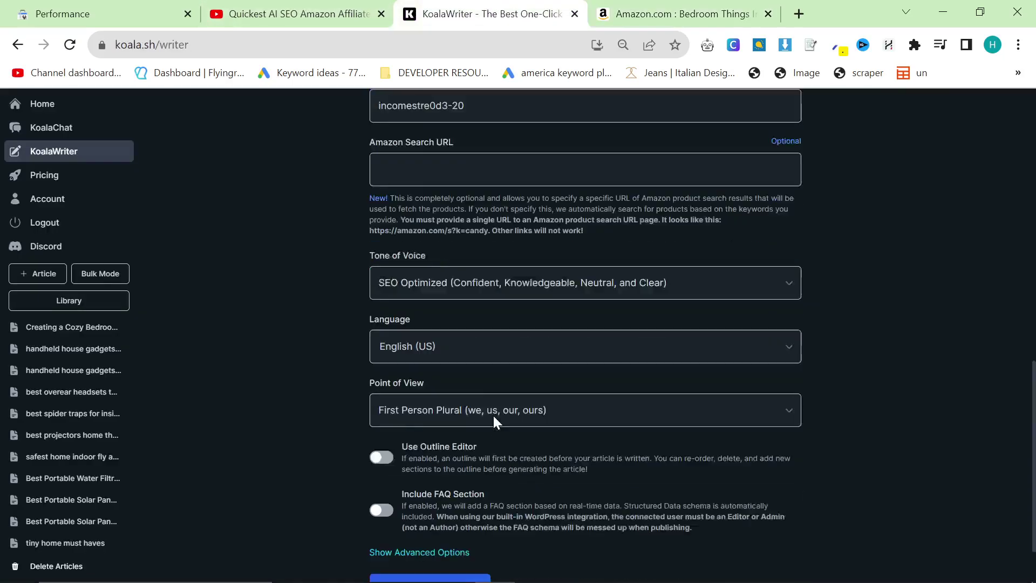
scroll(362, 241, "up", 7)
scroll(470, 451, "down", 7)
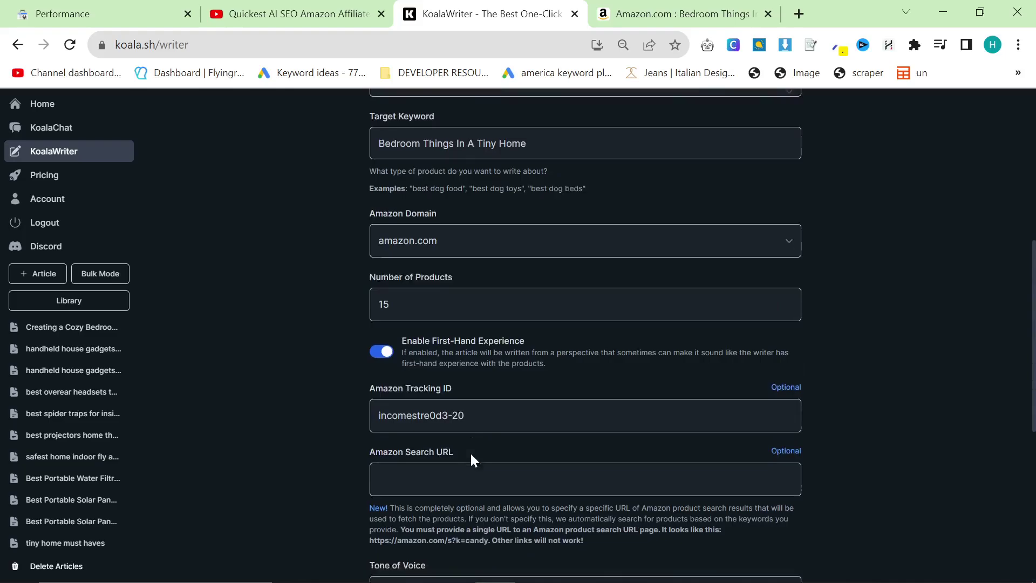
left_click(437, 532)
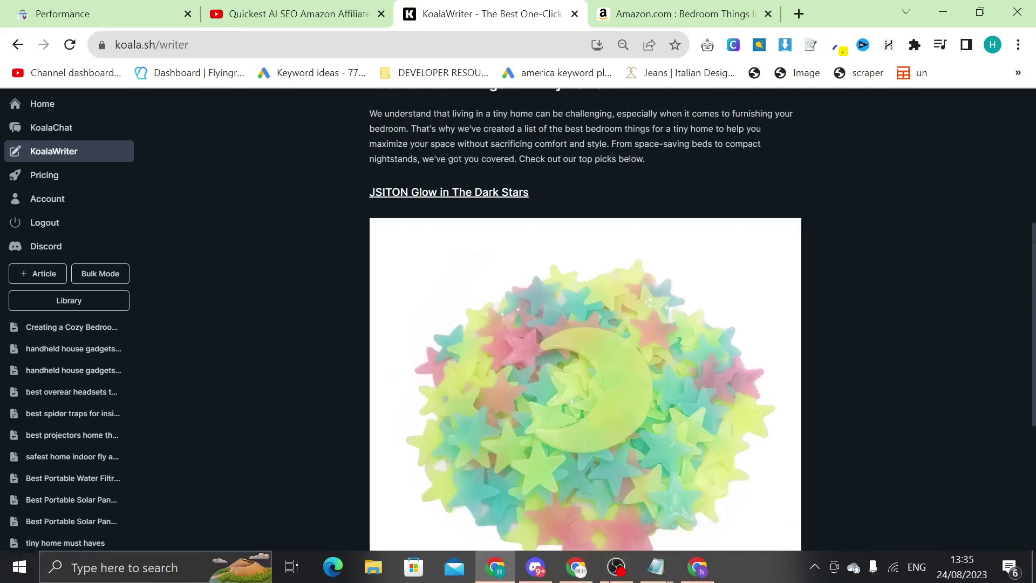
Follow the article as it generates new product sections such as ZENIDA
scroll(641, 371, "down", 10)
scroll(529, 346, "up", 12)
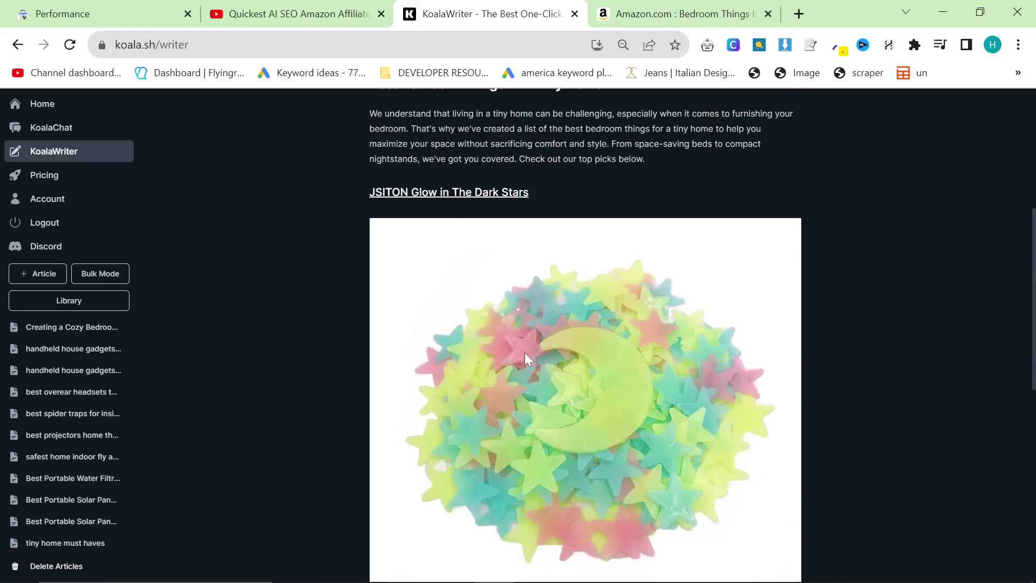
scroll(491, 329, "up", 3)
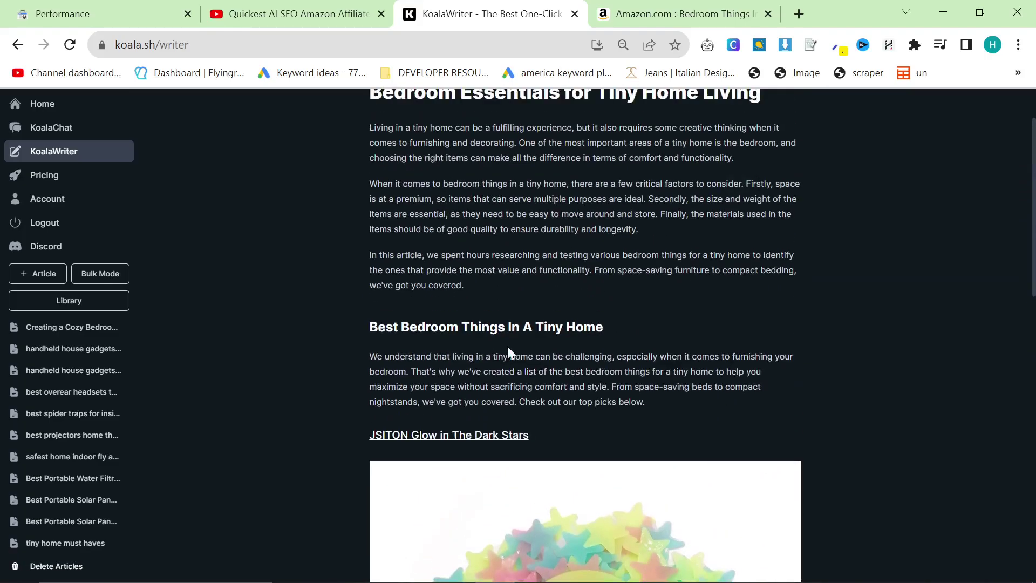
scroll(504, 324, "down", 15)
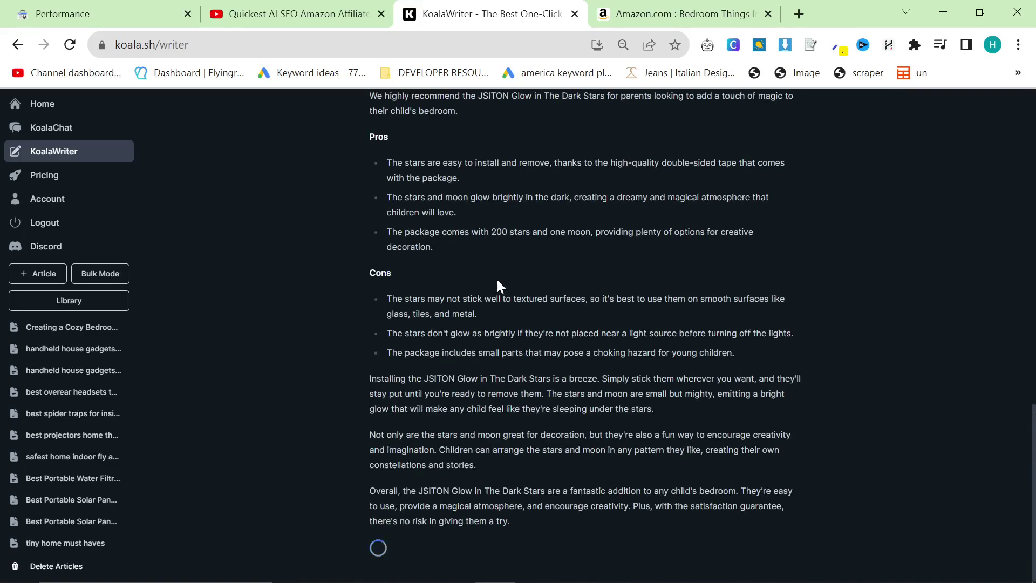
scroll(496, 277, "up", 9)
scroll(557, 475, "down", 4)
scroll(586, 324, "down", 5)
scroll(432, 378, "up", 9)
scroll(488, 402, "down", 9)
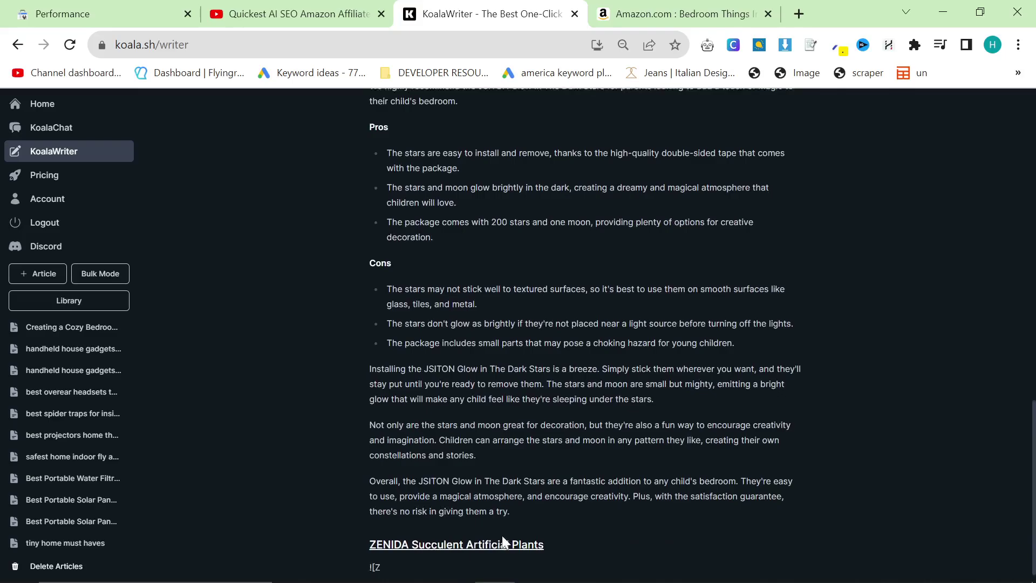
scroll(552, 422, "down", 6)
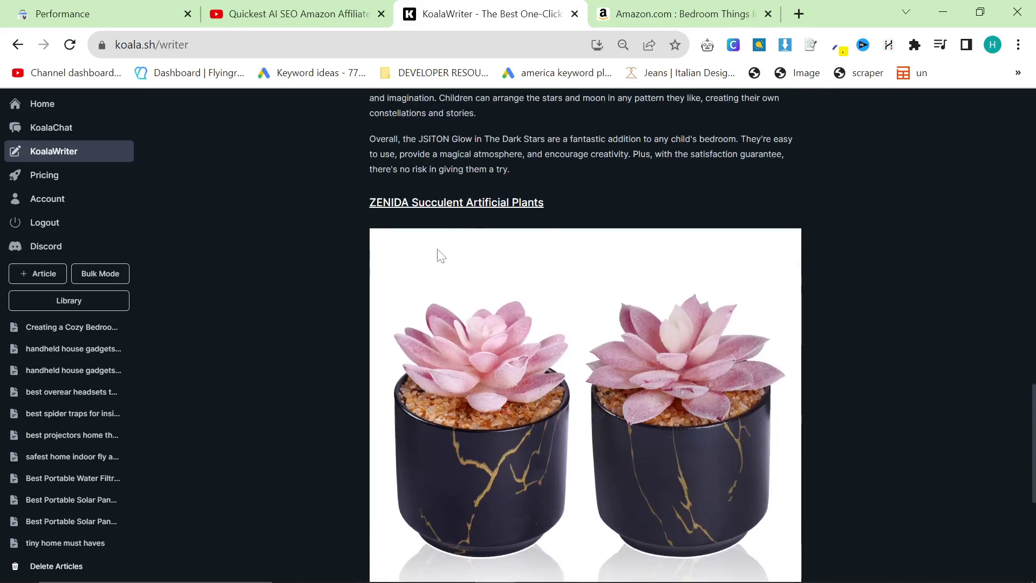
scroll(561, 415, "down", 5)
scroll(682, 435, "down", 3)
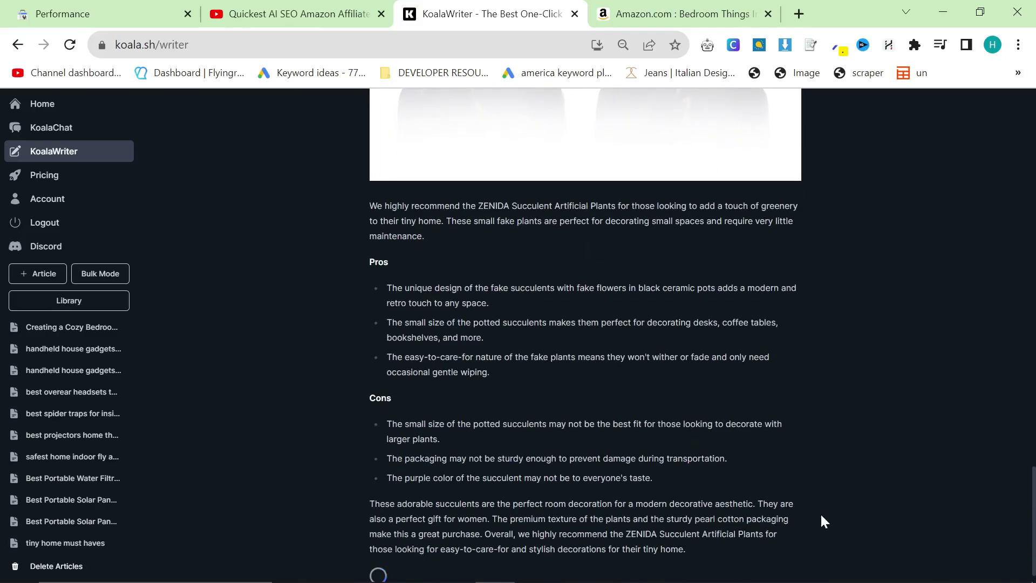
Scroll from the article top to Nisoger Artificial Flowers, then return to Search Console
key("Home")
left_click_drag(351, 185, 810, 215)
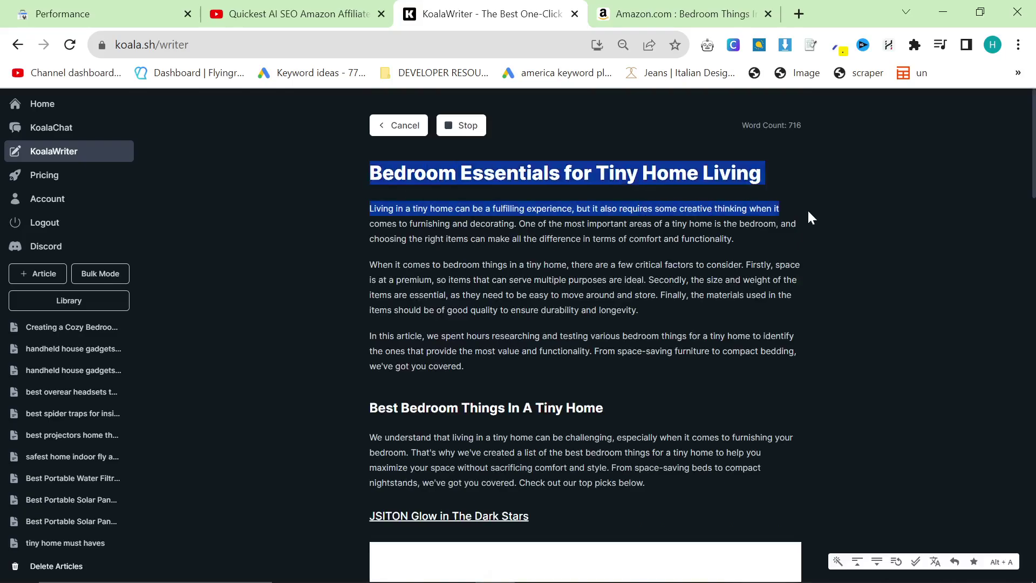
left_click(809, 215)
scroll(663, 386, "down", 10)
scroll(668, 387, "down", 20)
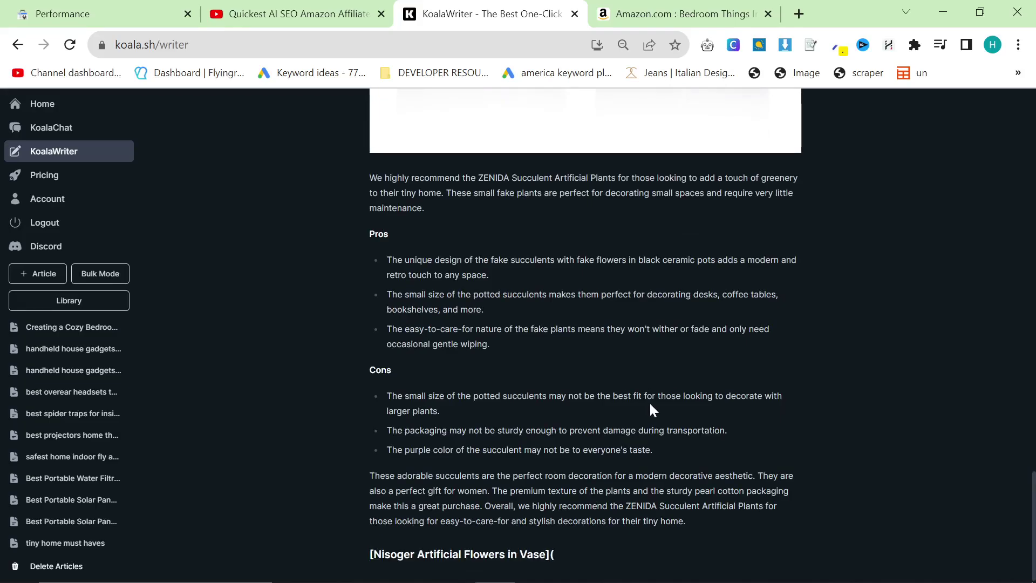
scroll(649, 400, "down", 3)
scroll(648, 406, "down", 5)
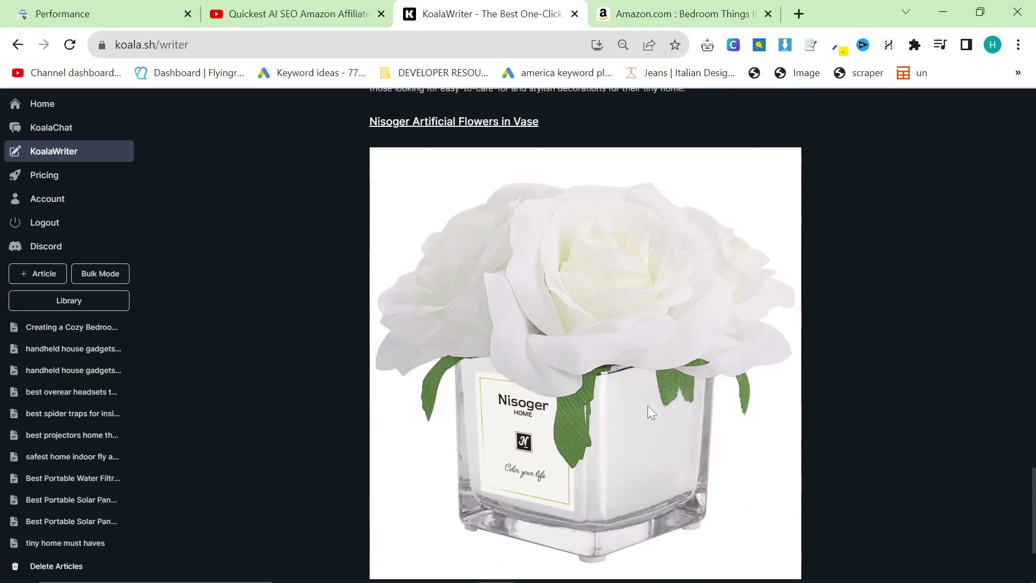
key("ctrl+1")
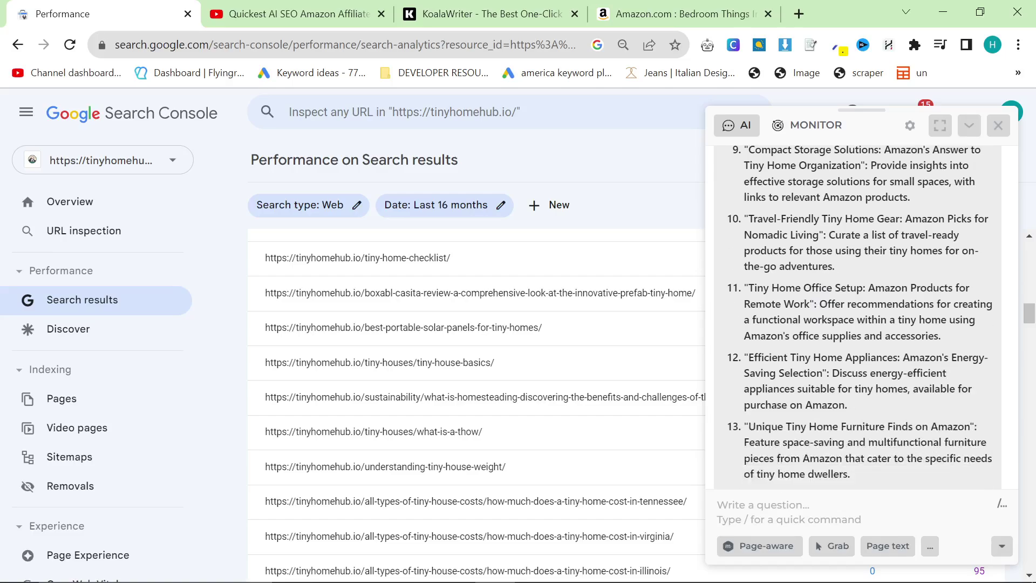
scroll(821, 400, "down", 3)
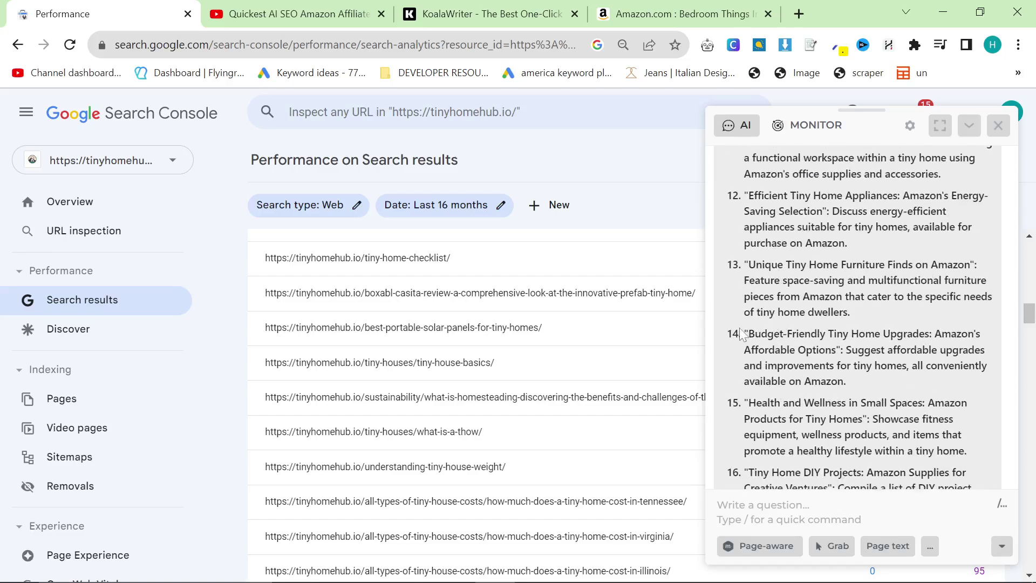
mouse_move(744, 335)
left_mouse_down()
mouse_move(894, 387)
mouse_move(745, 335)
left_mouse_up()
left_click(893, 386)
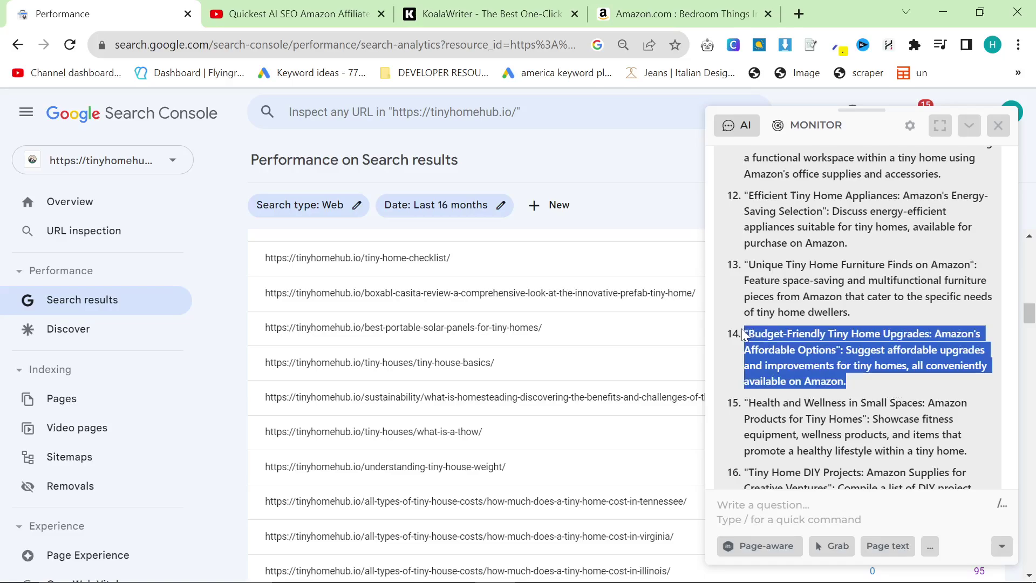
left_click(745, 334)
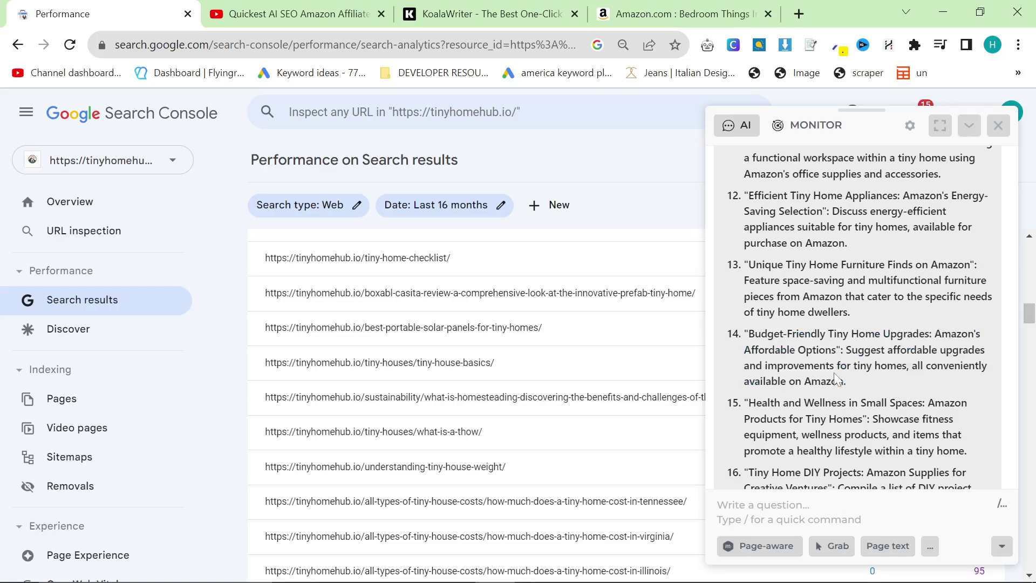
scroll(545, 402, "down", 3)
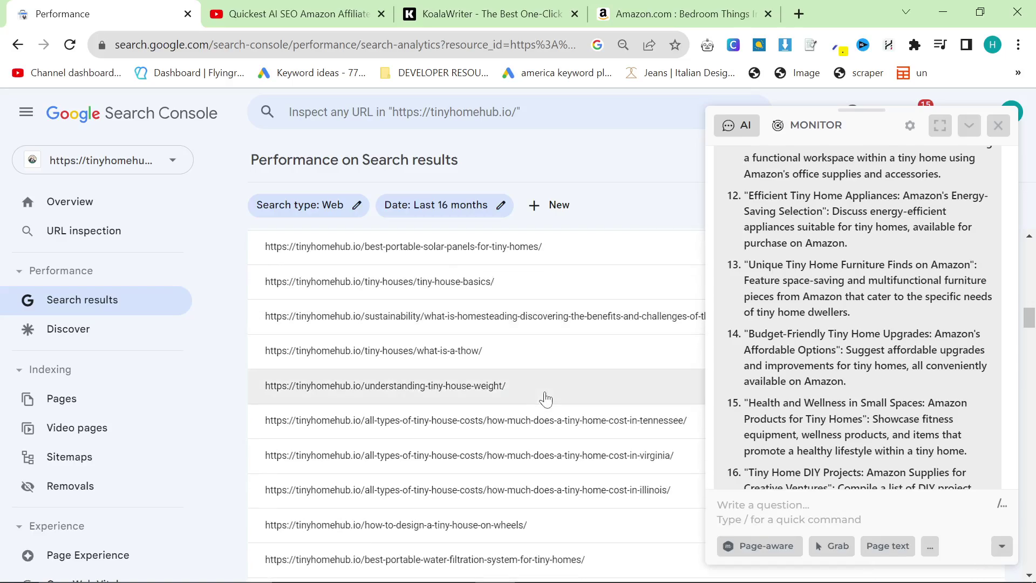
scroll(559, 408, "down", 3)
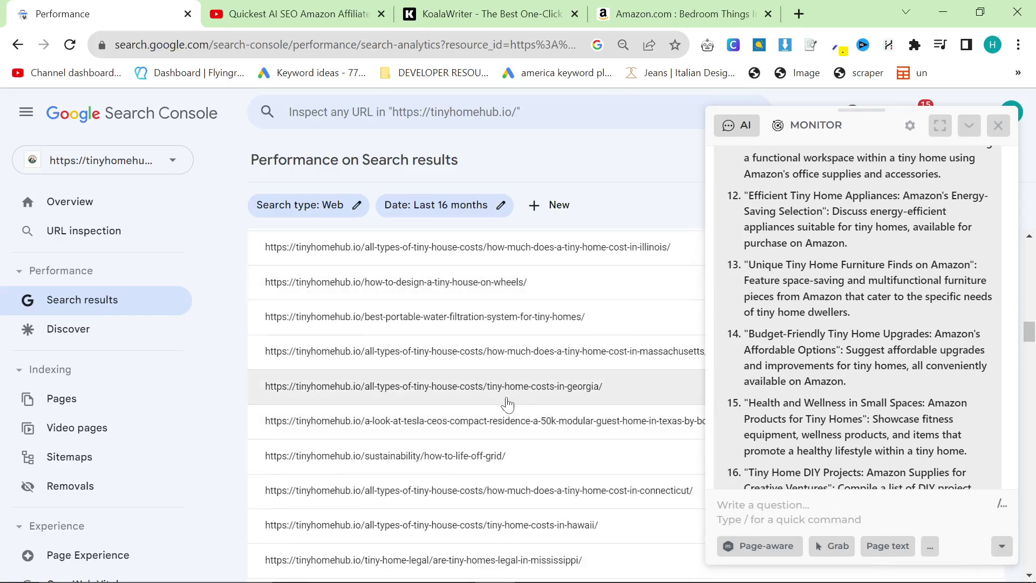
scroll(561, 413, "down", 3)
scroll(861, 475, "down", 8)
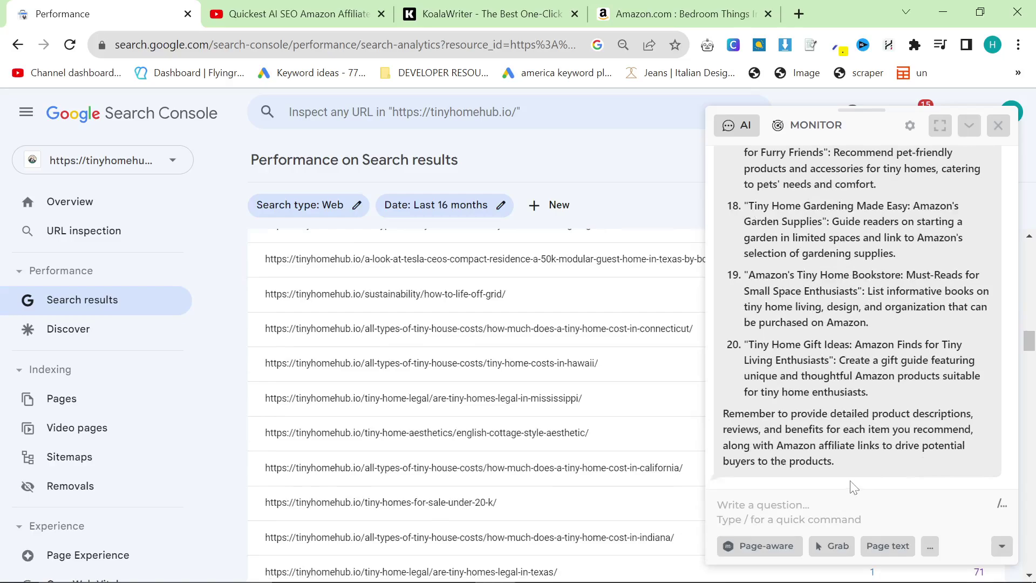
type("List all")
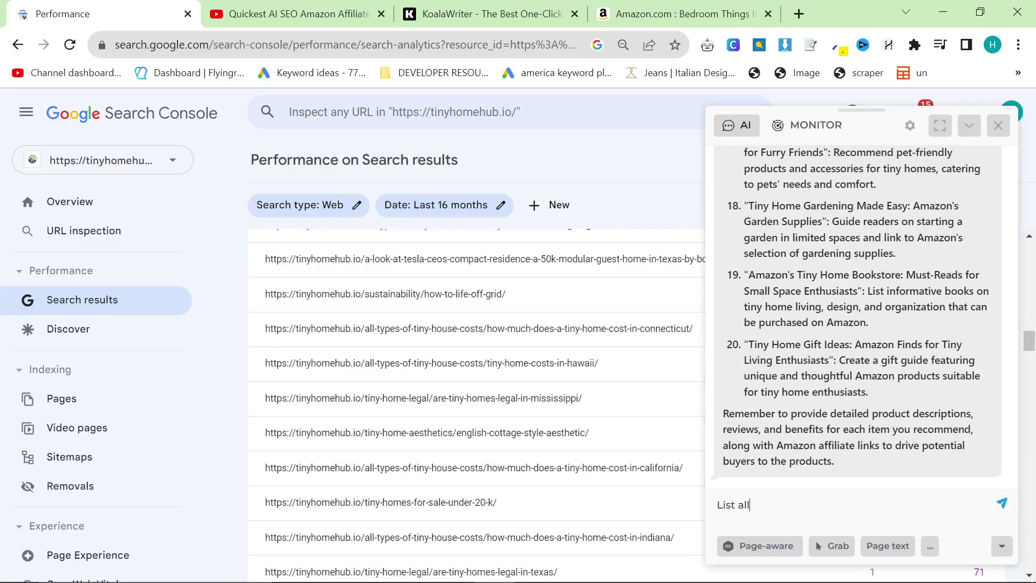
type(" of my internal links as a relative int")
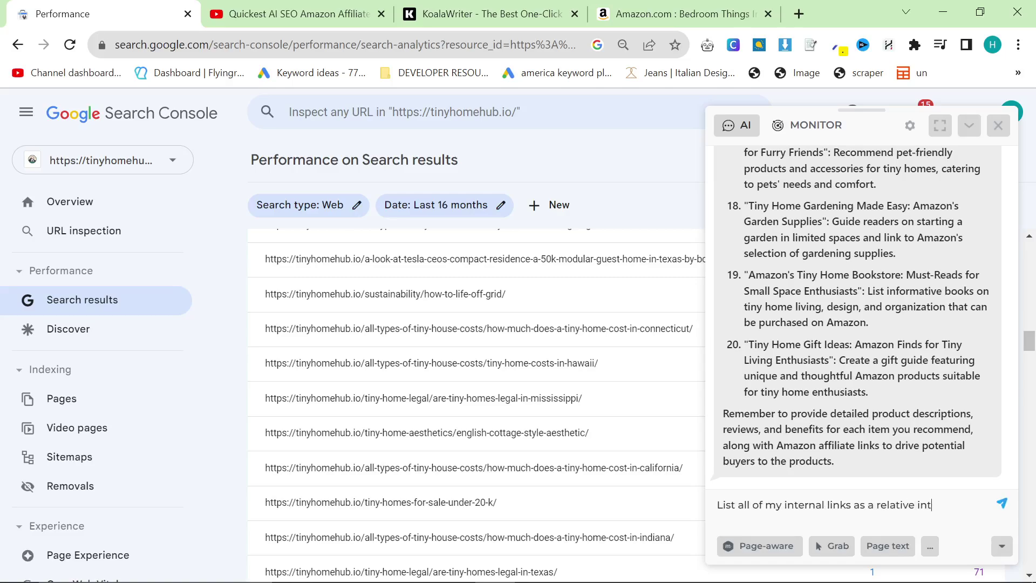
type("ernal link without the htt")
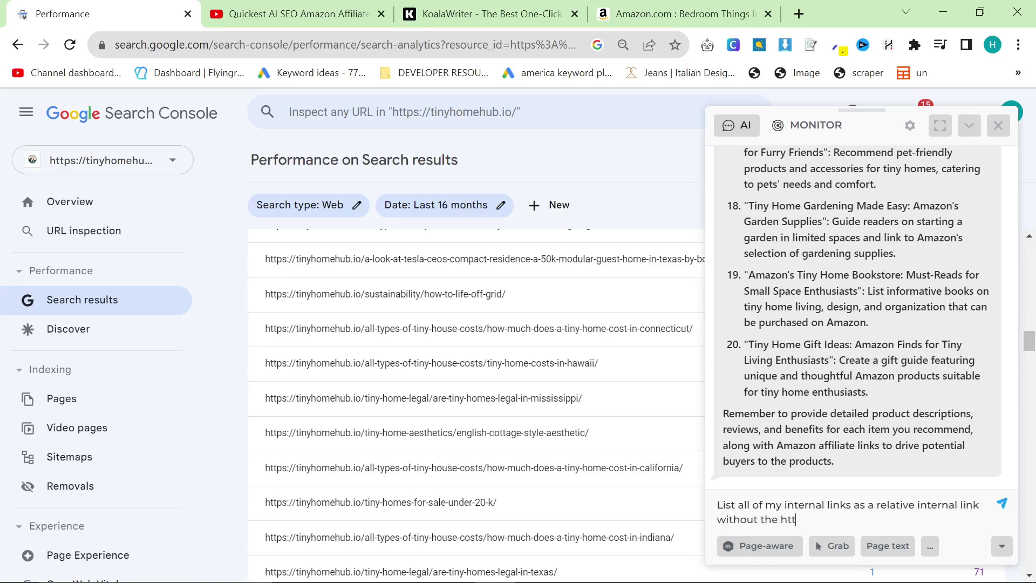
type("ps://TINYHOM")
key("BackSpace")
key("BackSpace")
key("BackSpace")
key("BackSpace")
key("BackSpace")
key("BackSpace")
key("BackSpace")
key("BackSpace")
key("BackSpace")
key("BackSpace")
key("BackSpace")
key("BackSpace")
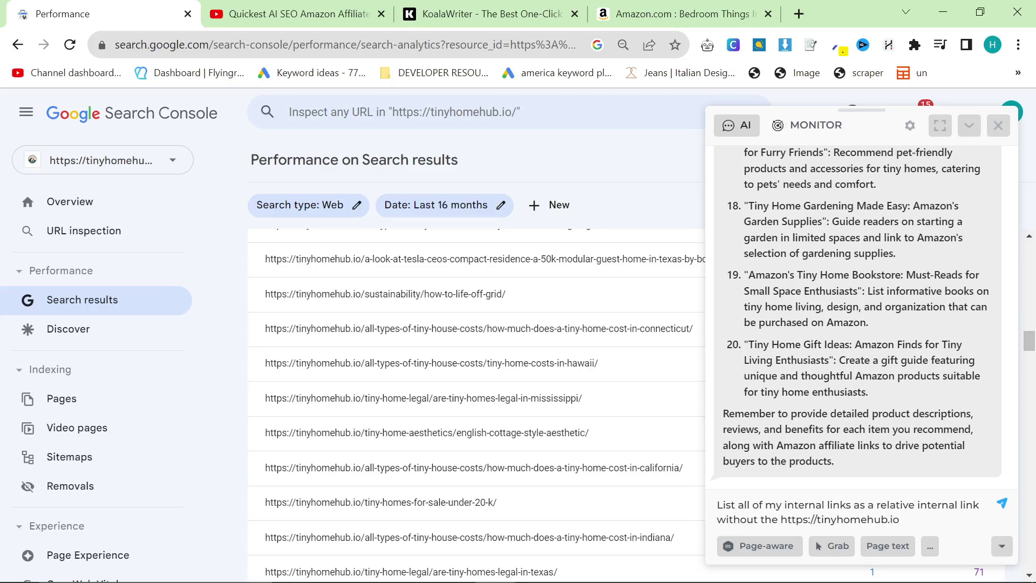
key("Return")
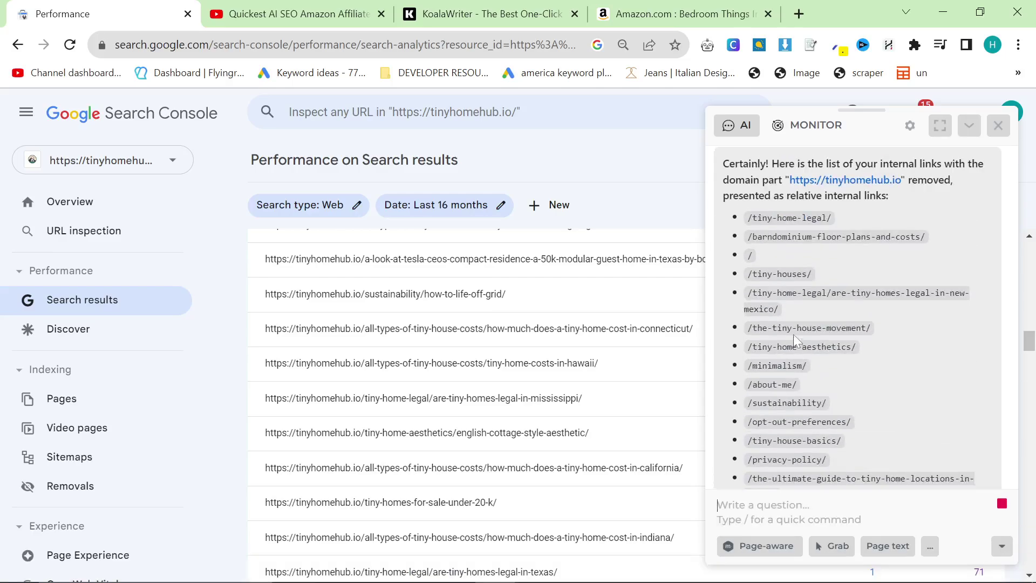
Scroll through HARPA's relative-link list from /tiny-home-legal/ down to the Kentucky state page
scroll(594, 332, "up", 10)
scroll(575, 354, "down", 5)
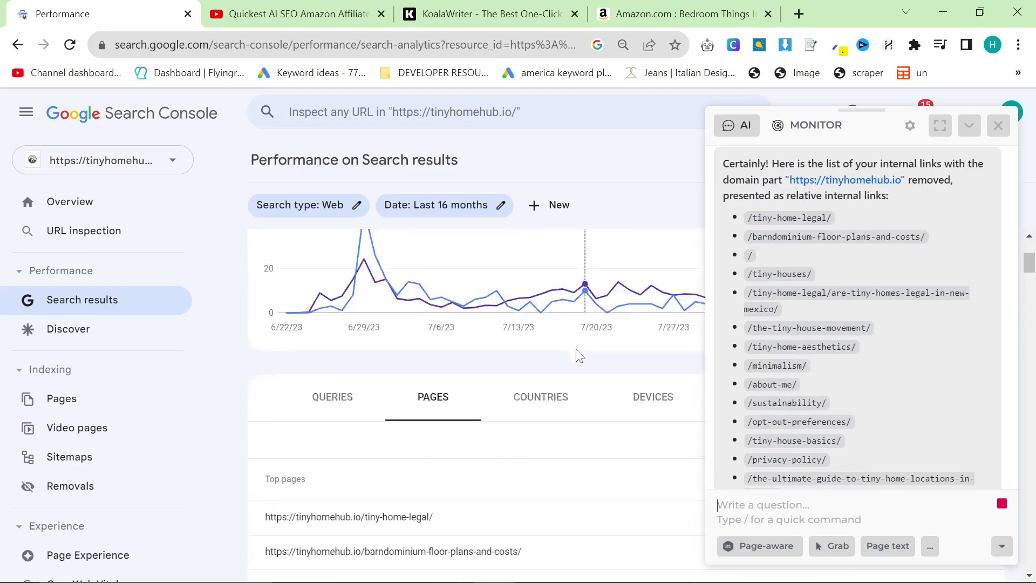
scroll(812, 340, "down", 4)
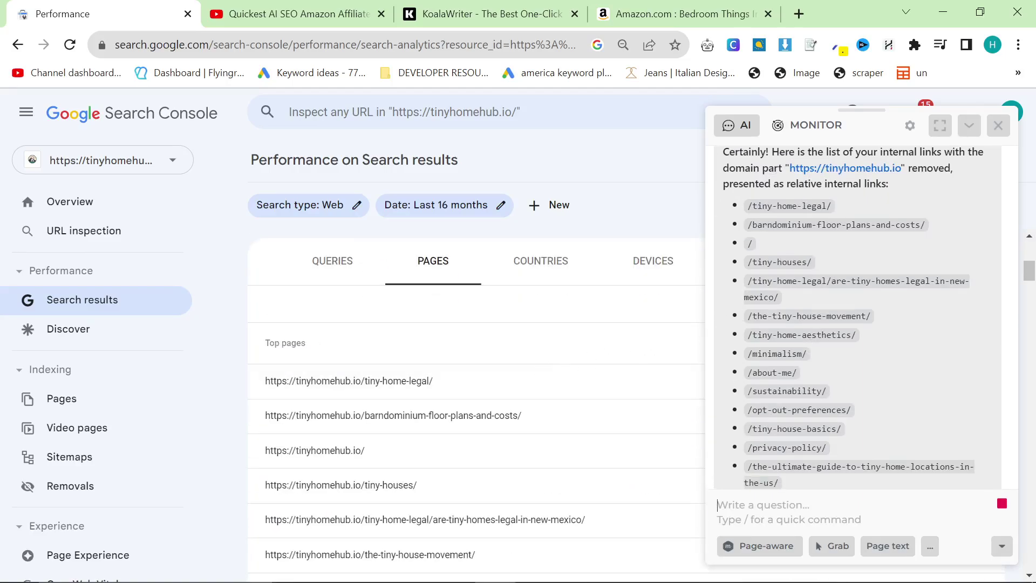
scroll(812, 340, "up", 5)
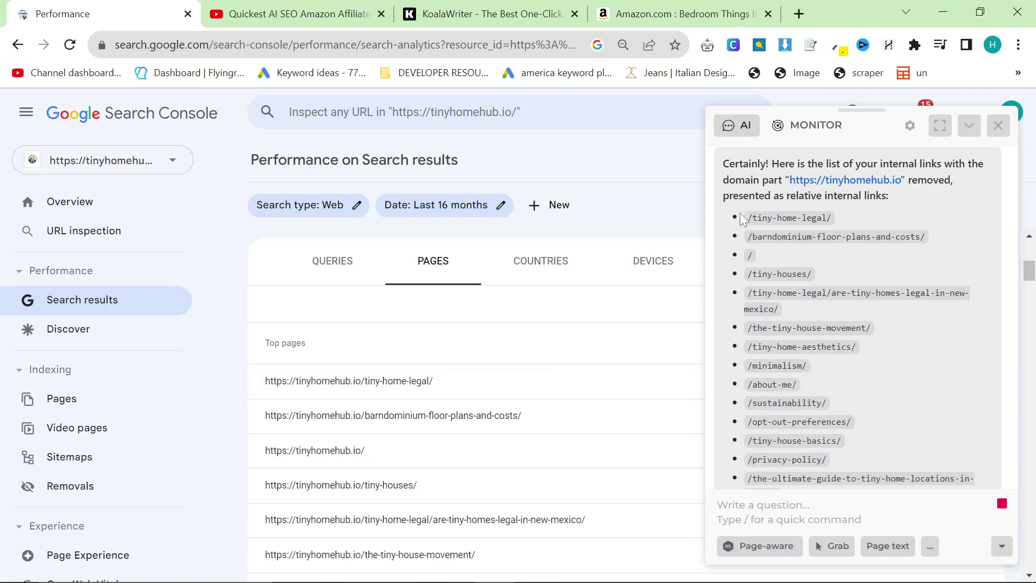
scroll(828, 389, "down", 8)
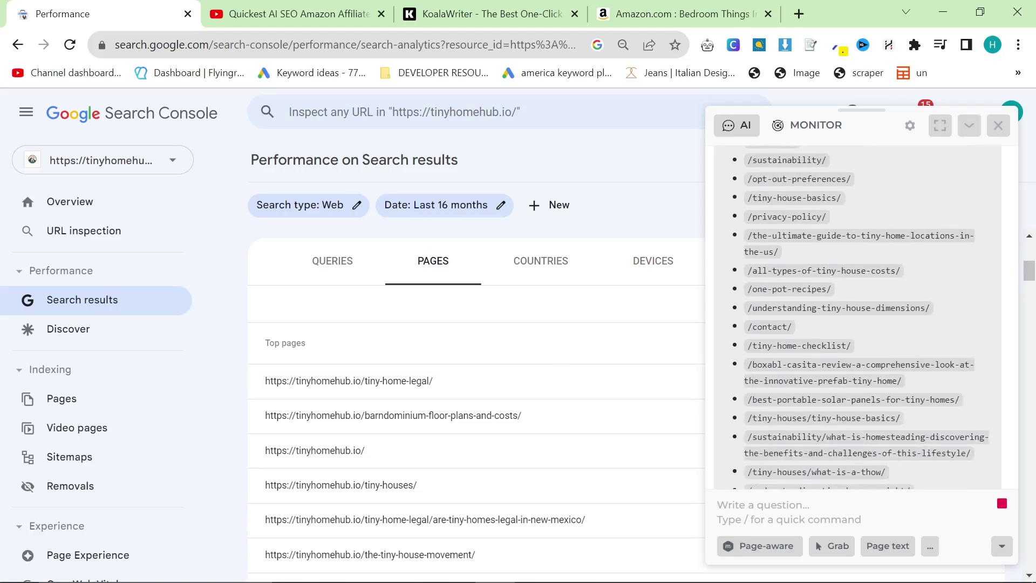
scroll(828, 388, "down", 10)
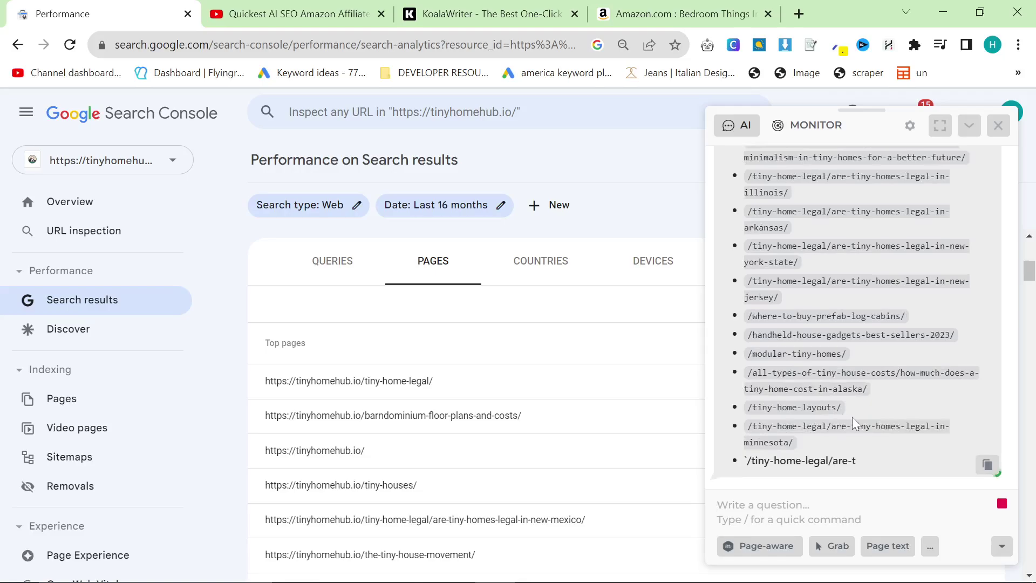
scroll(858, 415, "up", 10)
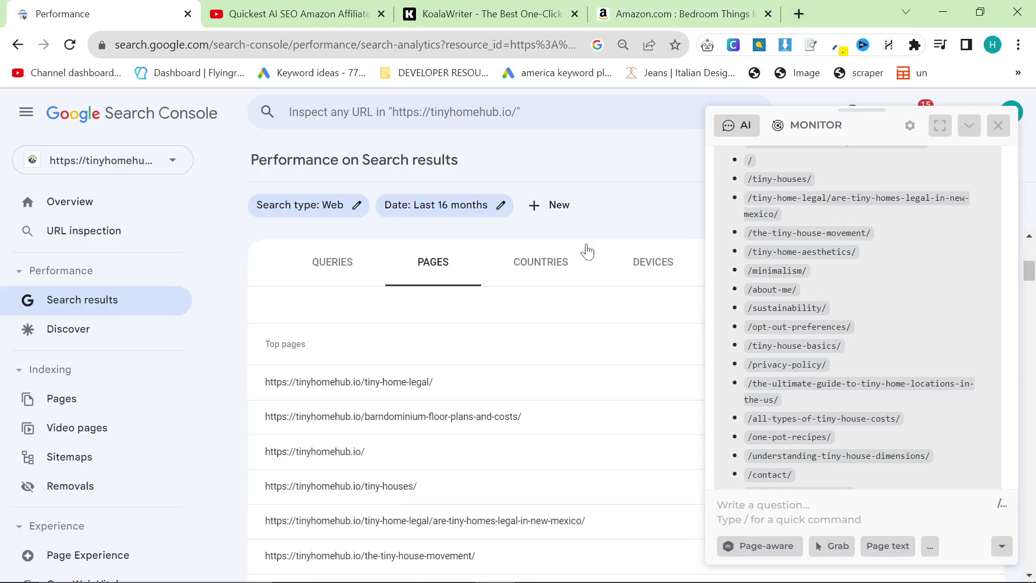
Search Google for site:isuit.it in a new tab moved to second position, then return to the Performance report
left_click(806, 15)
type("site:isuit.it")
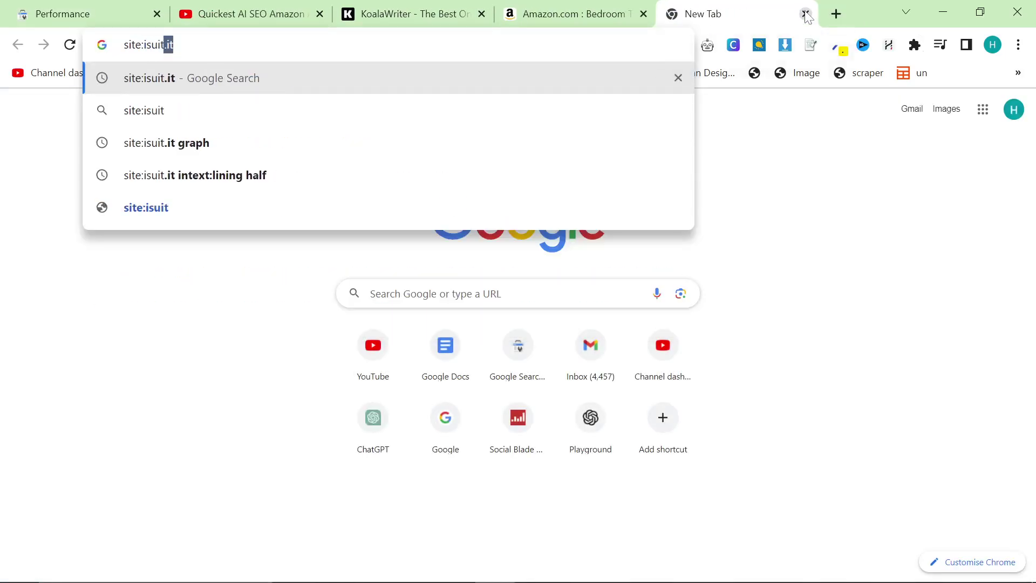
key("Return")
left_click_drag(718, 6, 248, 14)
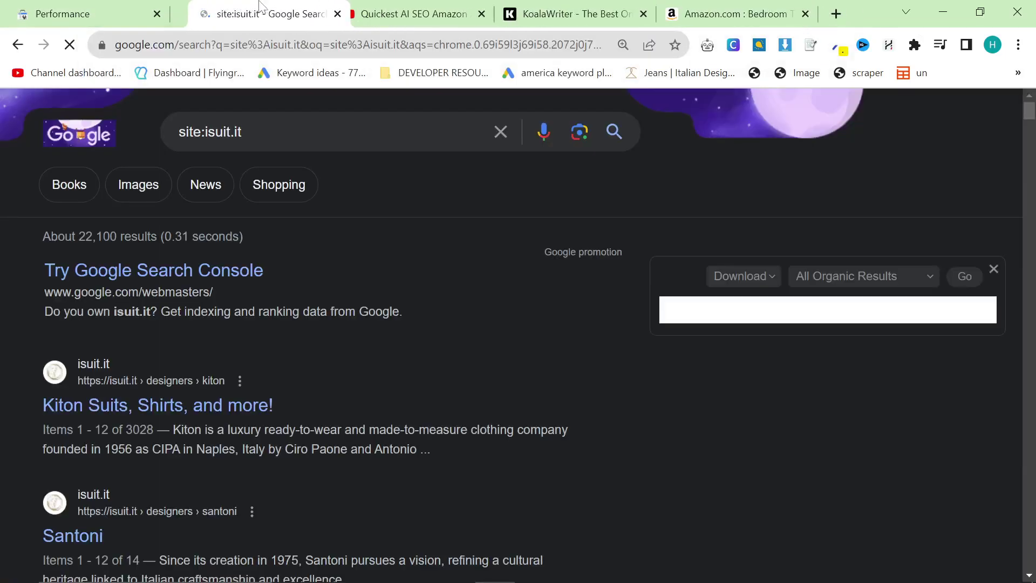
key("ctrl+shift+Tab")
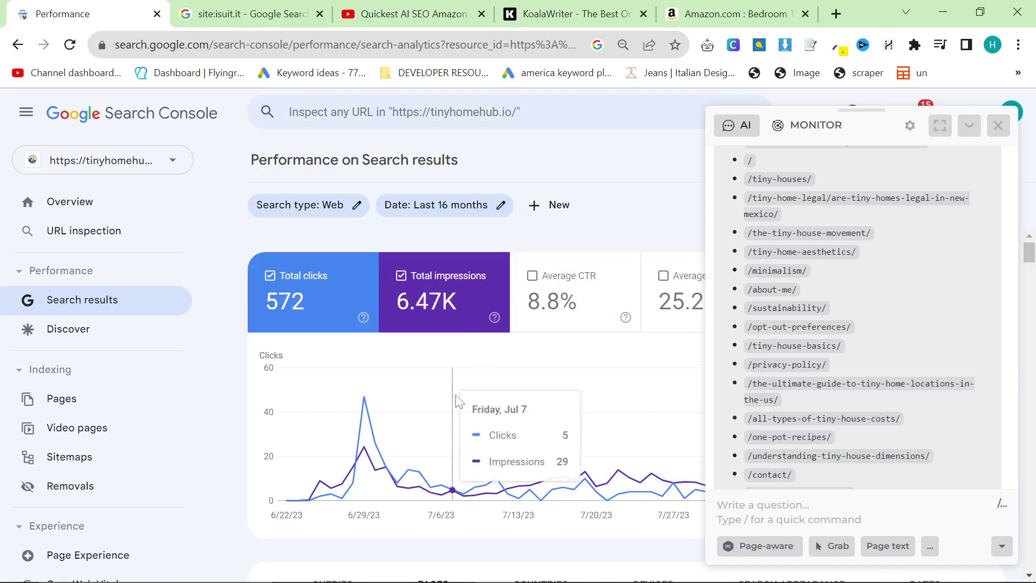